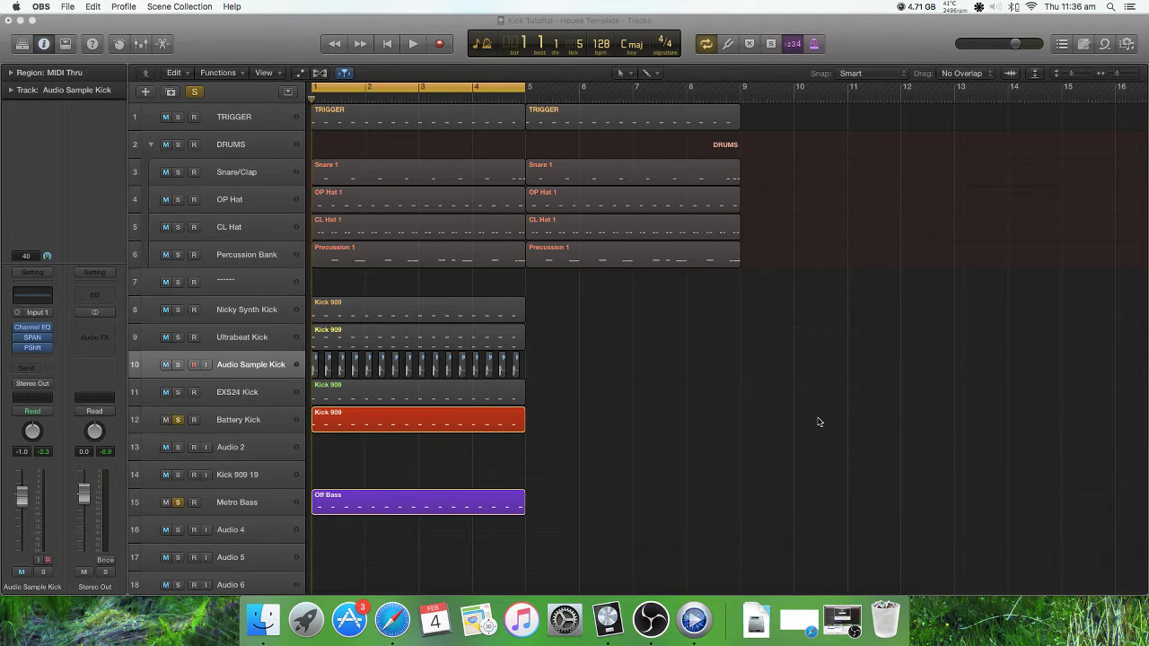
Step: Unsolo the Battery Kick track and open the Kick - Nicky Romero instrument of the Nicky Synth Kick track clear of the track list
click(178, 421)
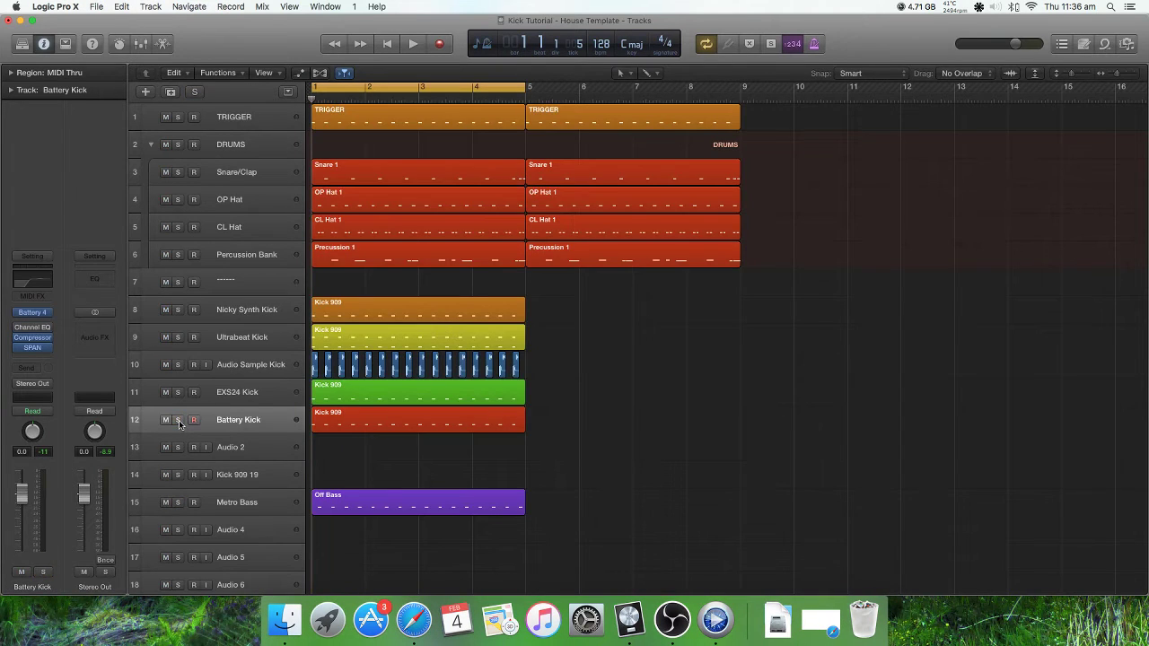
click(255, 314)
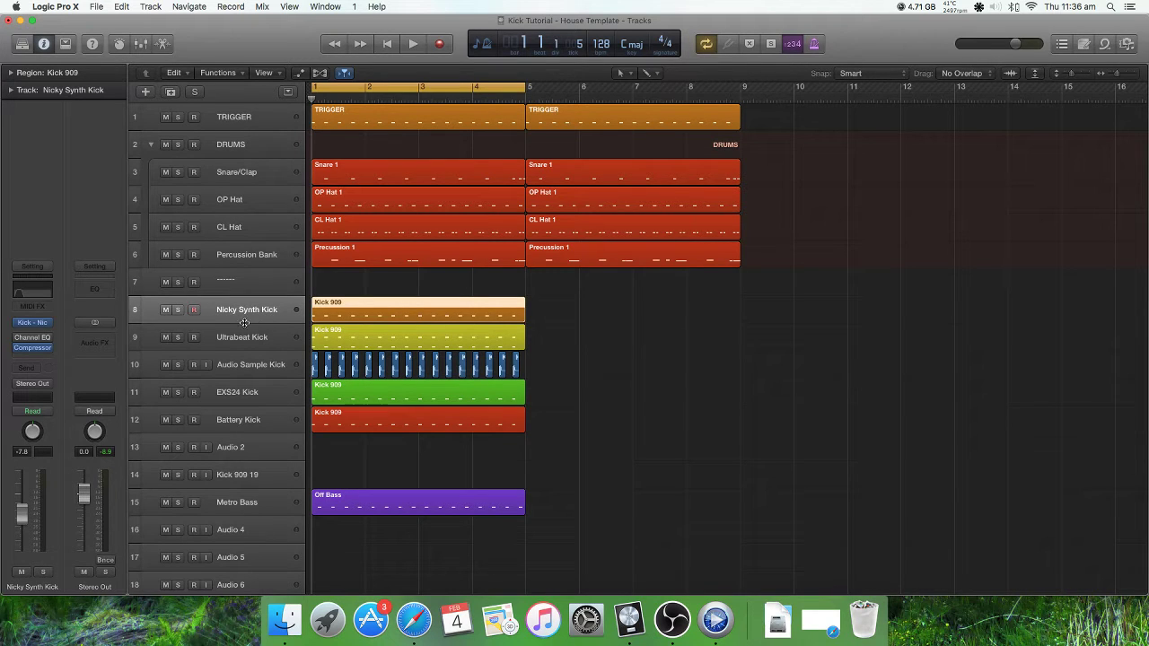
click(40, 325)
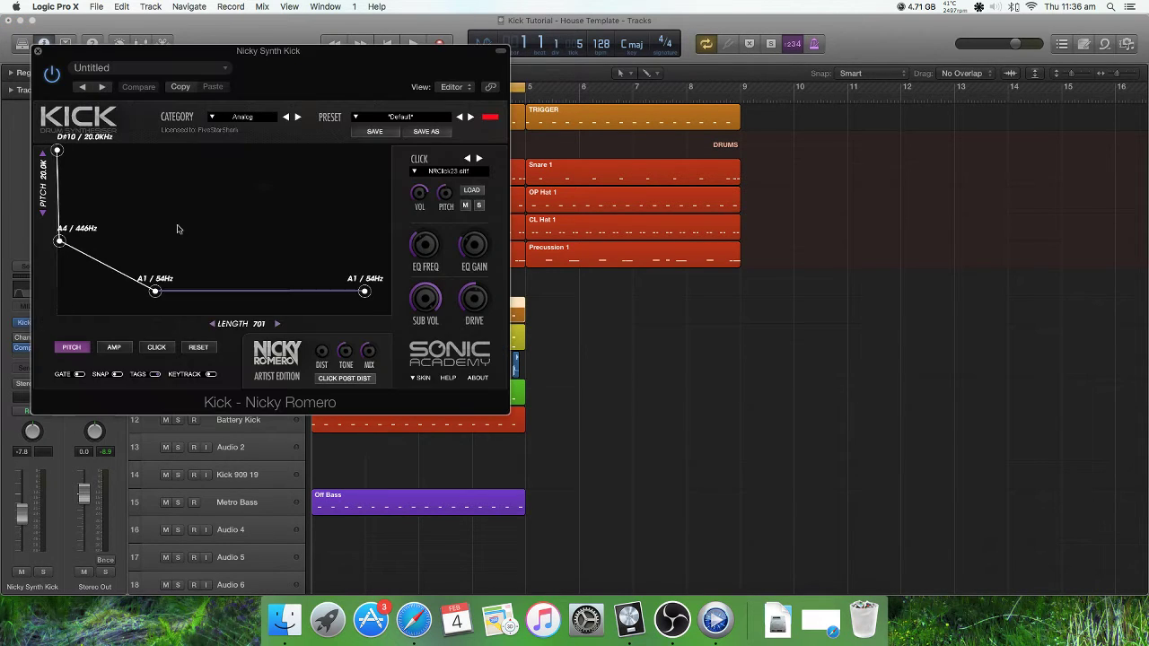
drag(341, 54, 889, 90)
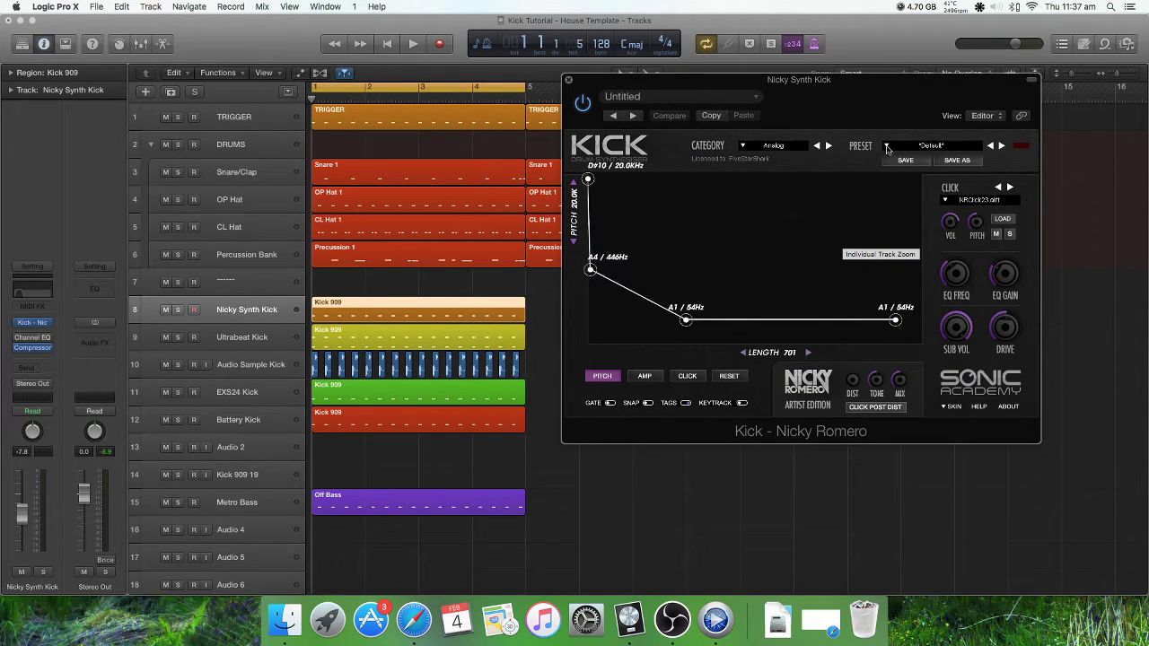
Step: Solo the Nicky Synth Kick track and play it back to hear the synthesised kick alone
click(177, 309)
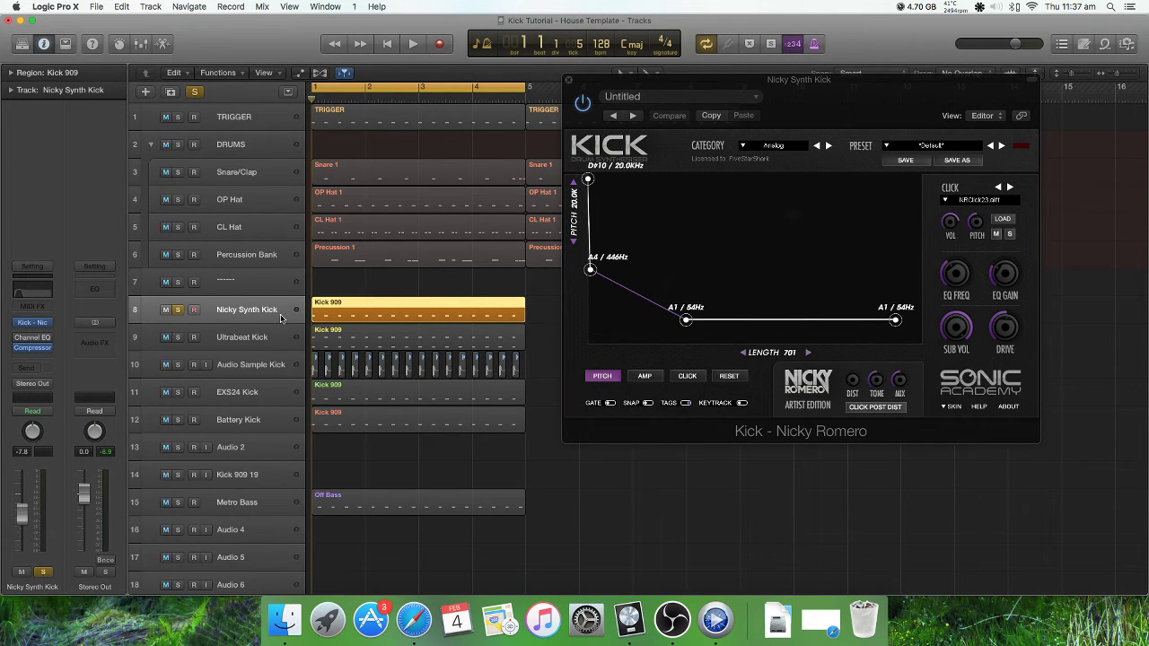
key(space)
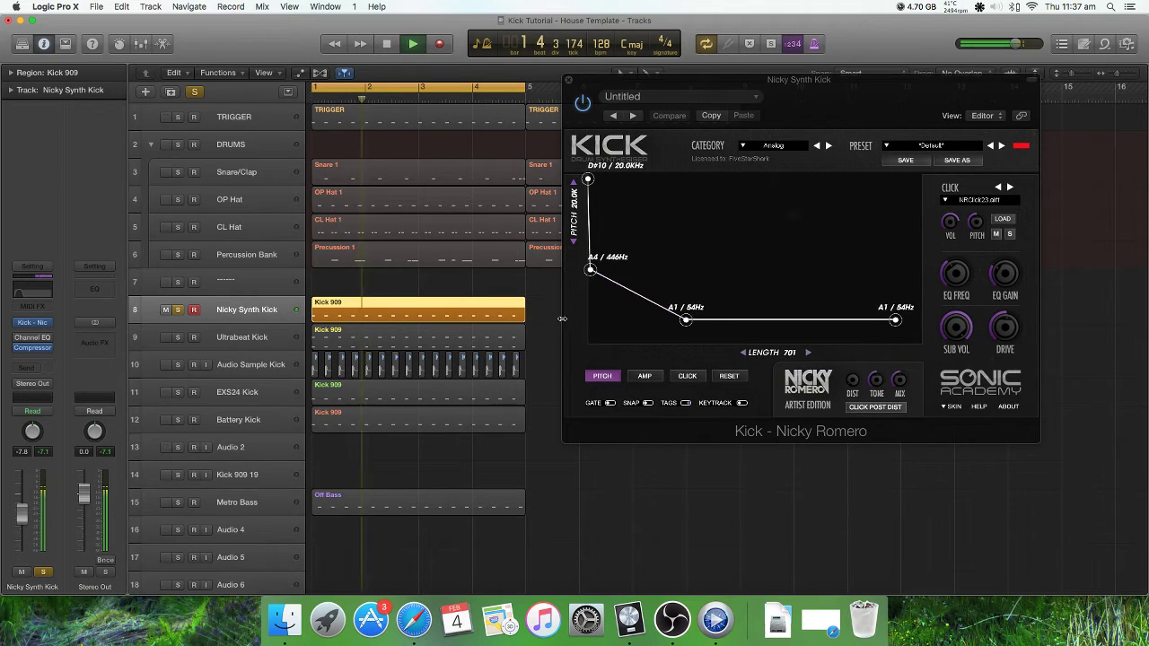
key(space)
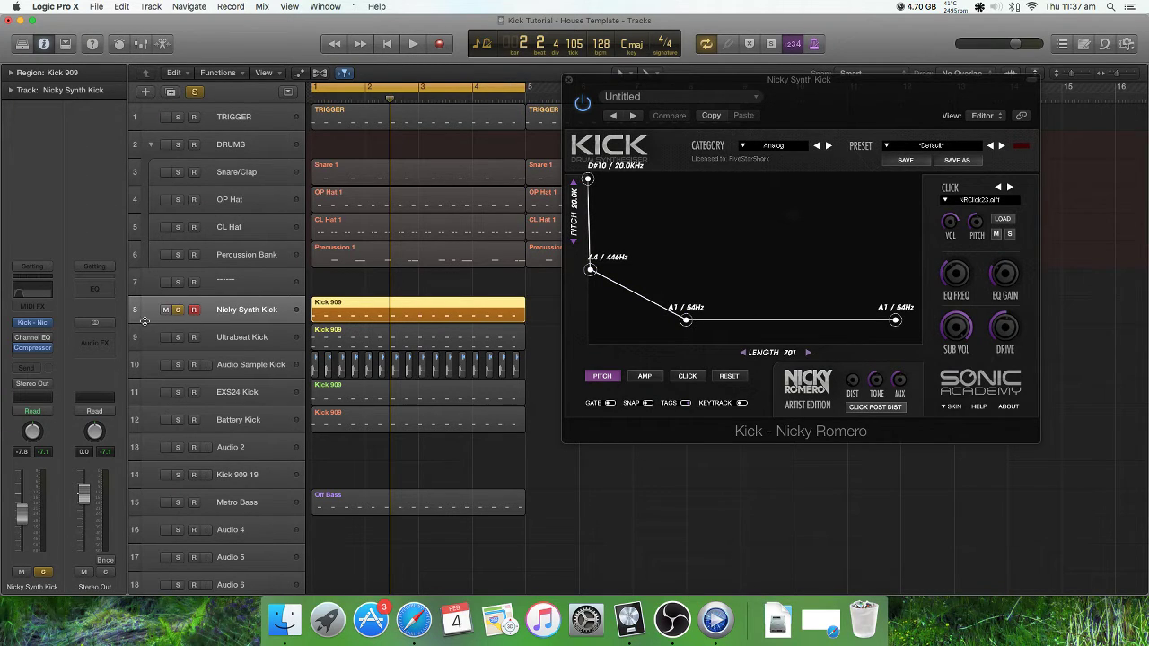
Step: Insert the Voxengo SPAN analyser in the free audio effect slot of the Nicky Synth Kick track
click(48, 358)
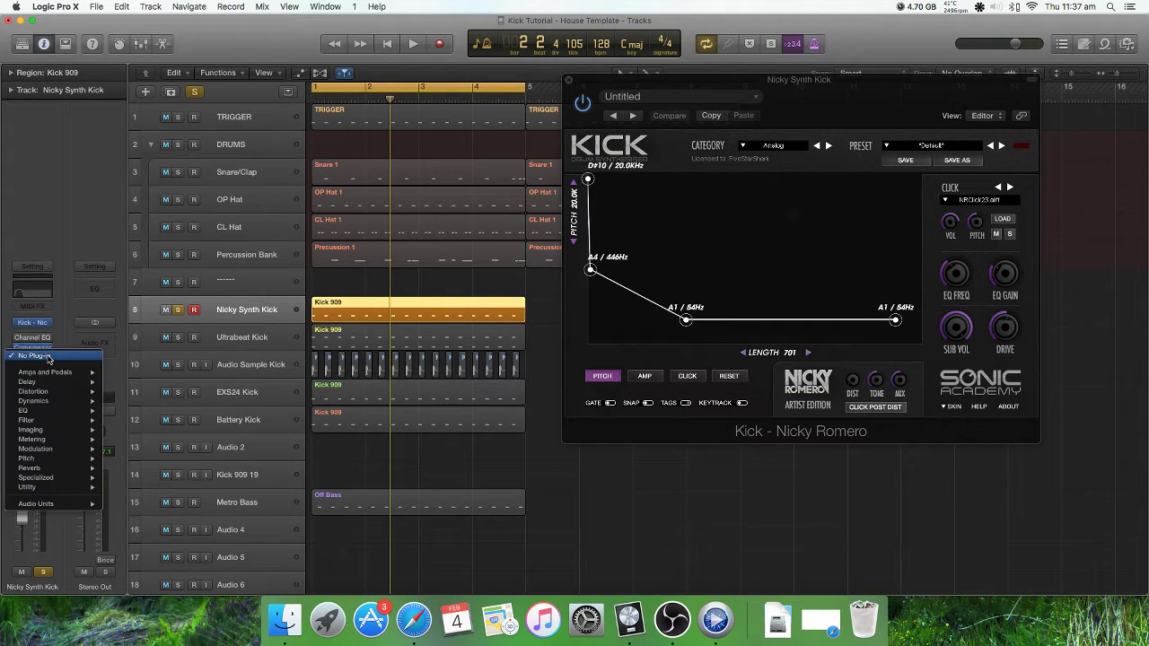
mouse_move(59, 494)
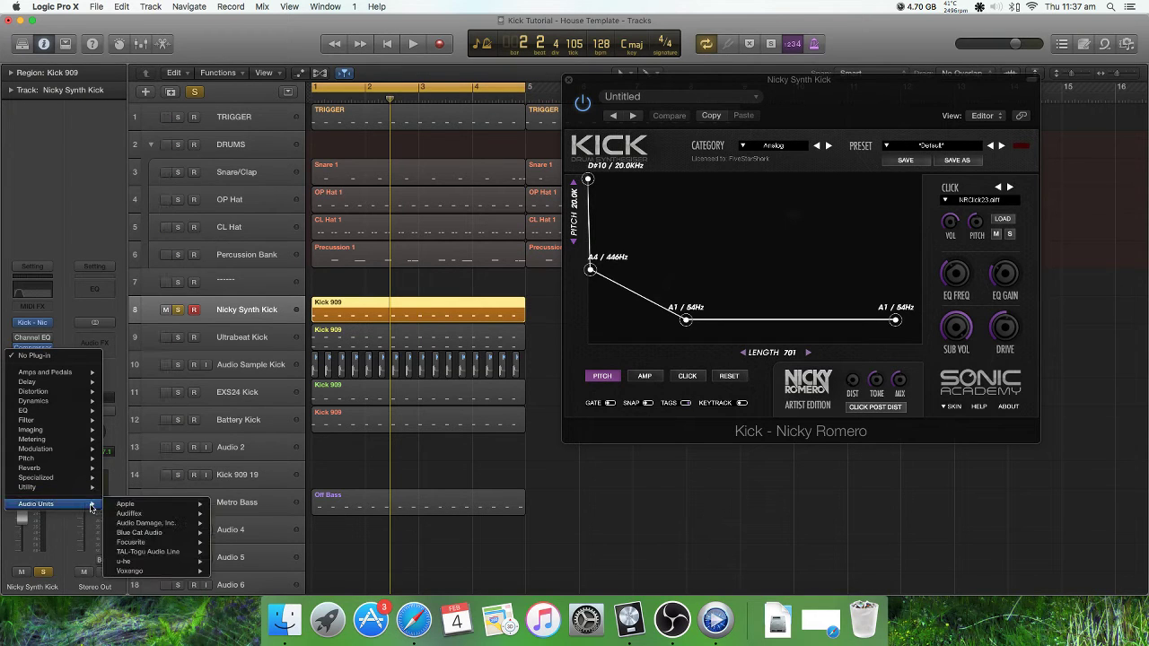
mouse_move(171, 571)
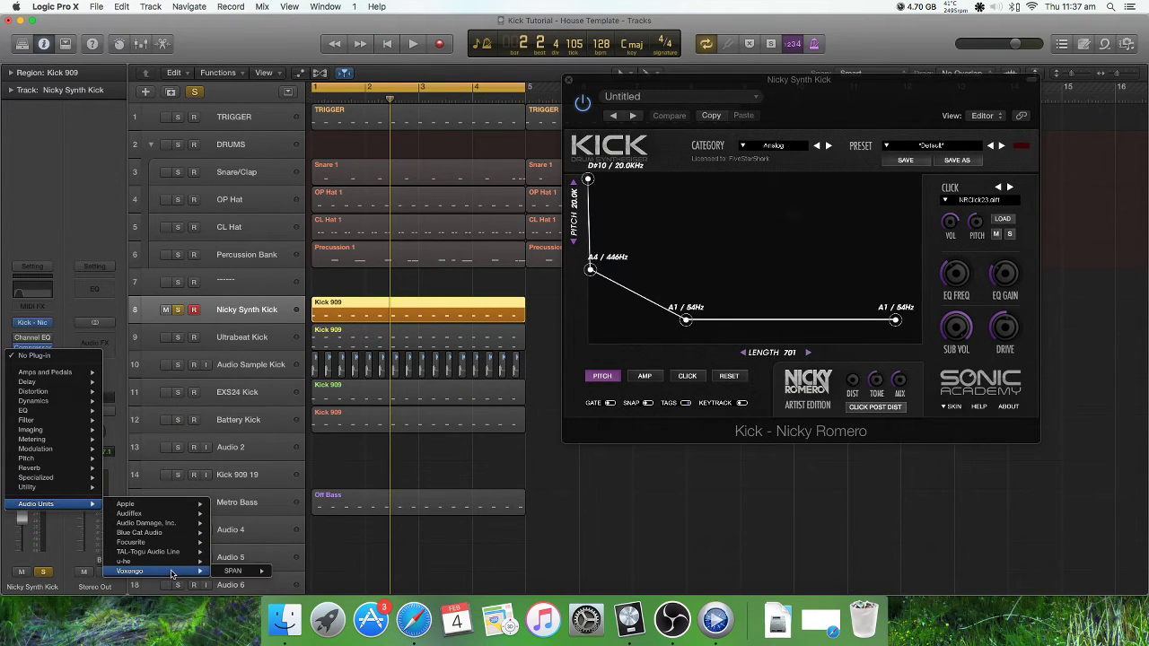
click(232, 572)
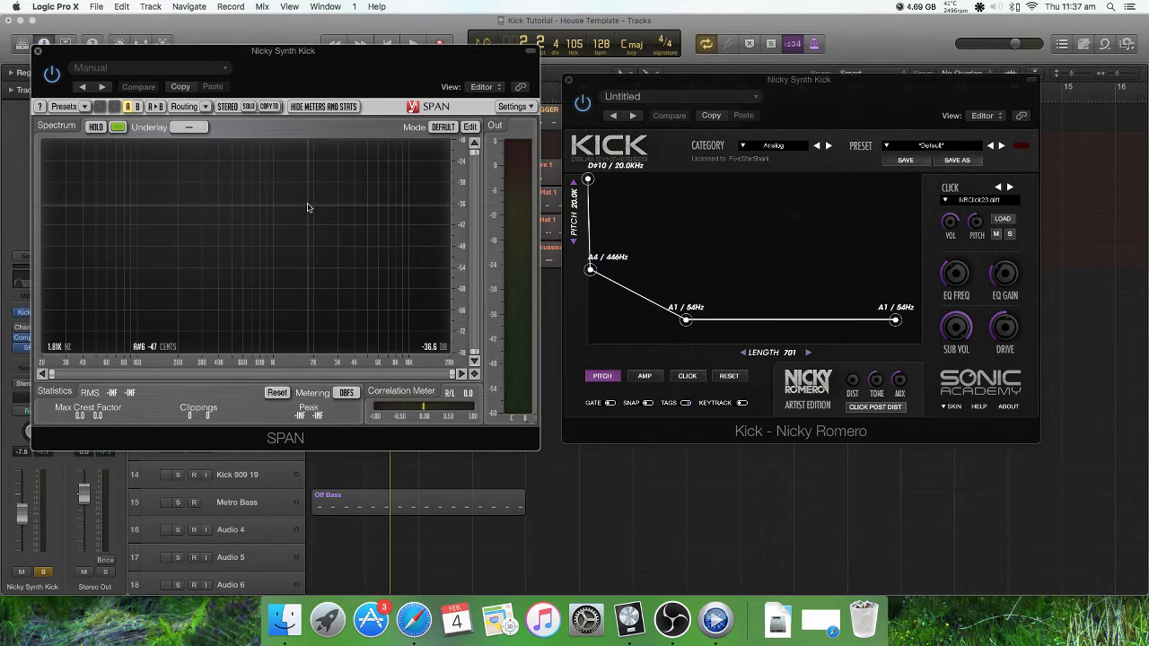
Step: Set SPAN's spectrum mode to High Res and hold the spectrum while the Nicky Synth Kick plays
key(space)
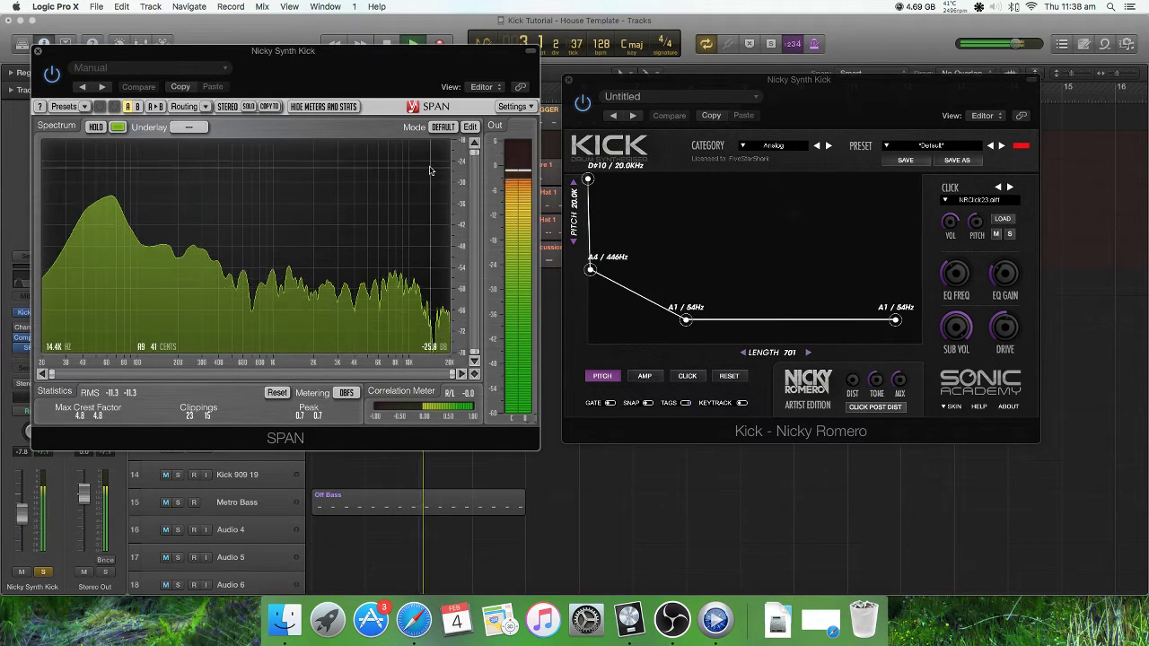
key(space)
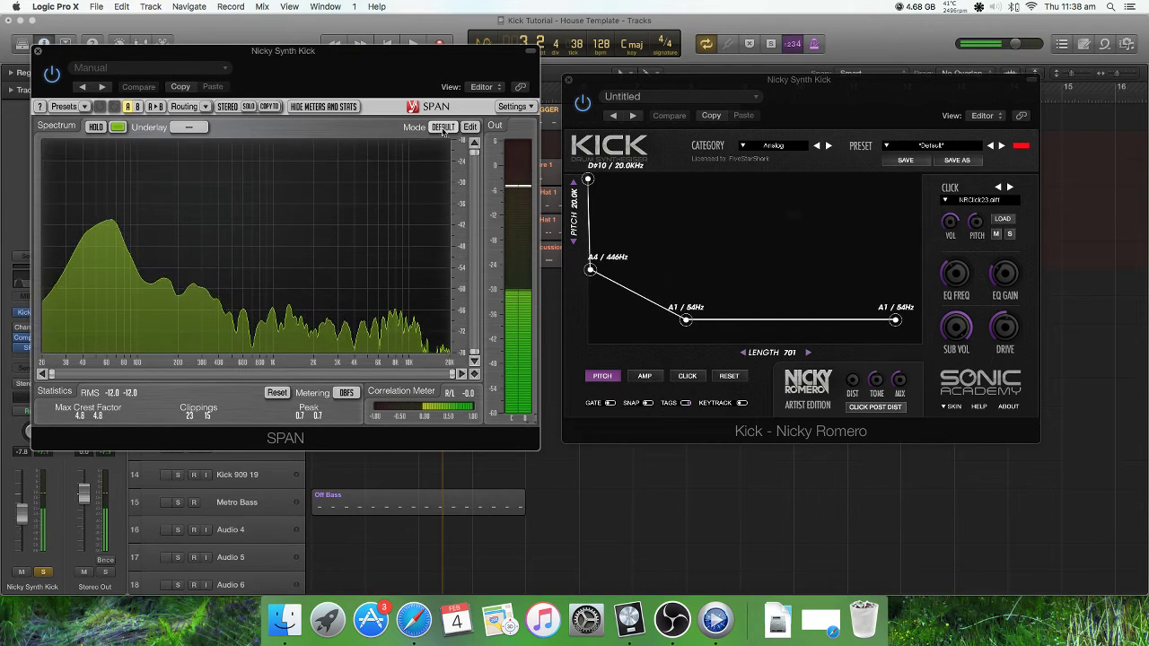
click(446, 128)
click(443, 174)
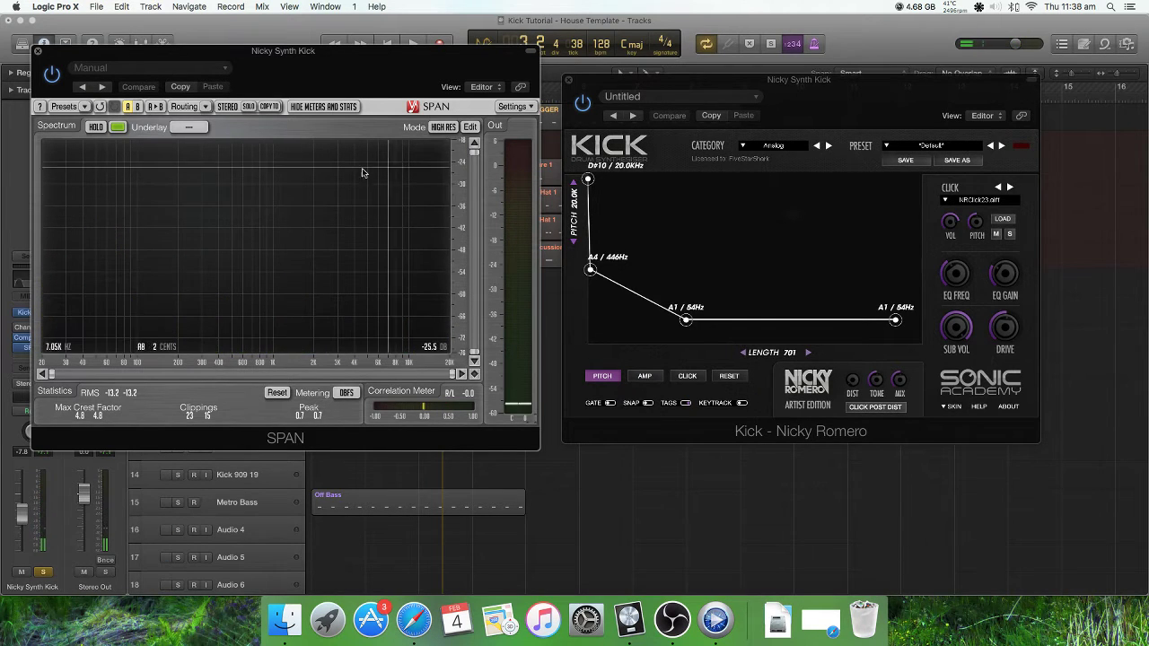
key(space)
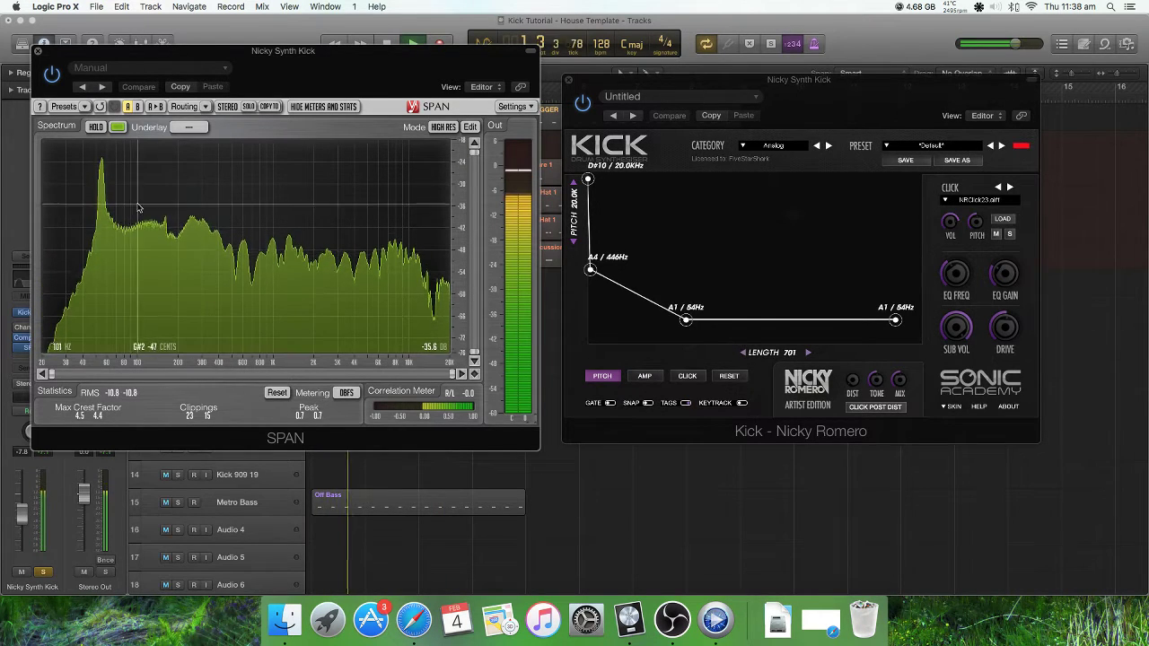
click(96, 127)
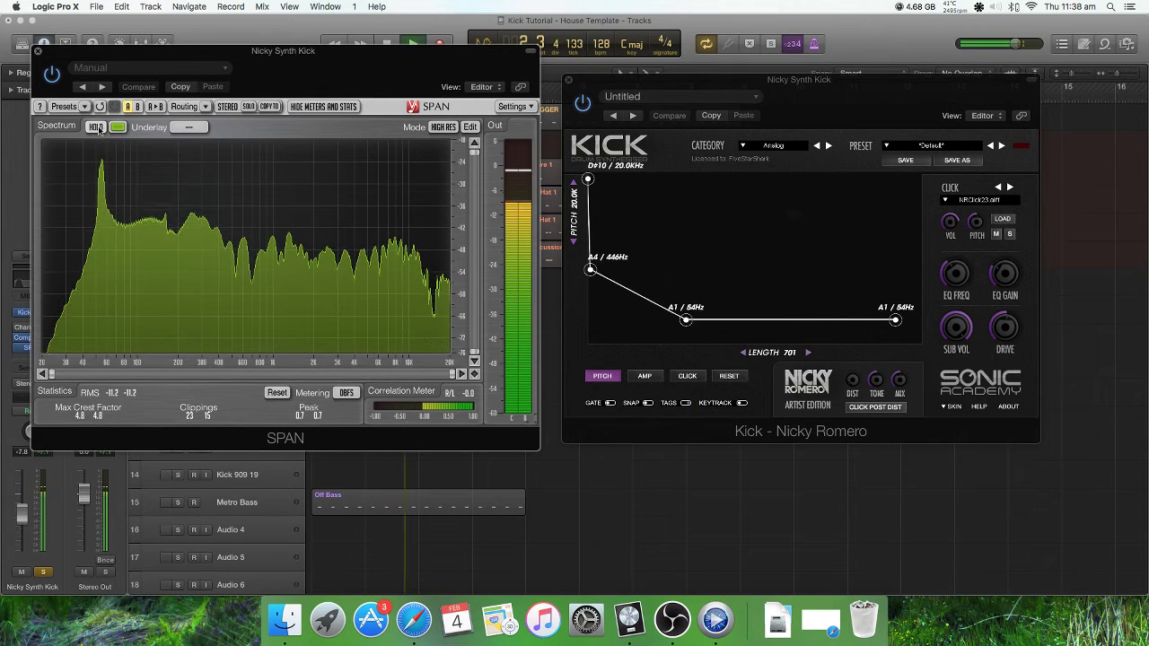
key(space)
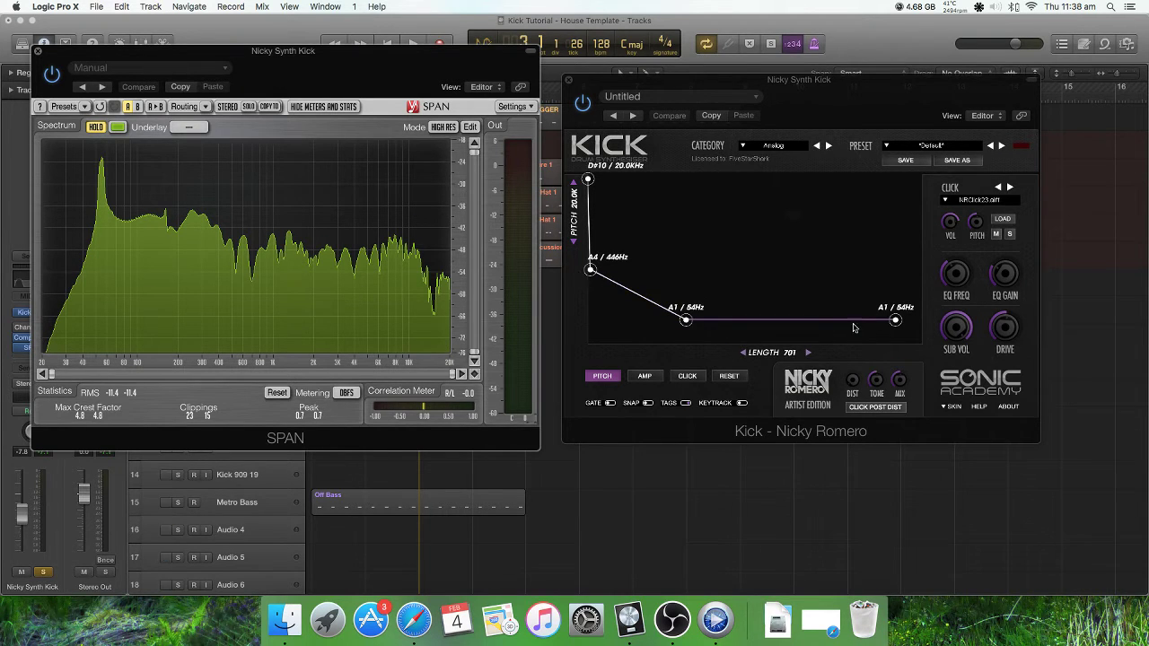
Step: Close the SPAN and Kick plug-in windows and unsolo the Nicky Synth Kick track
click(37, 54)
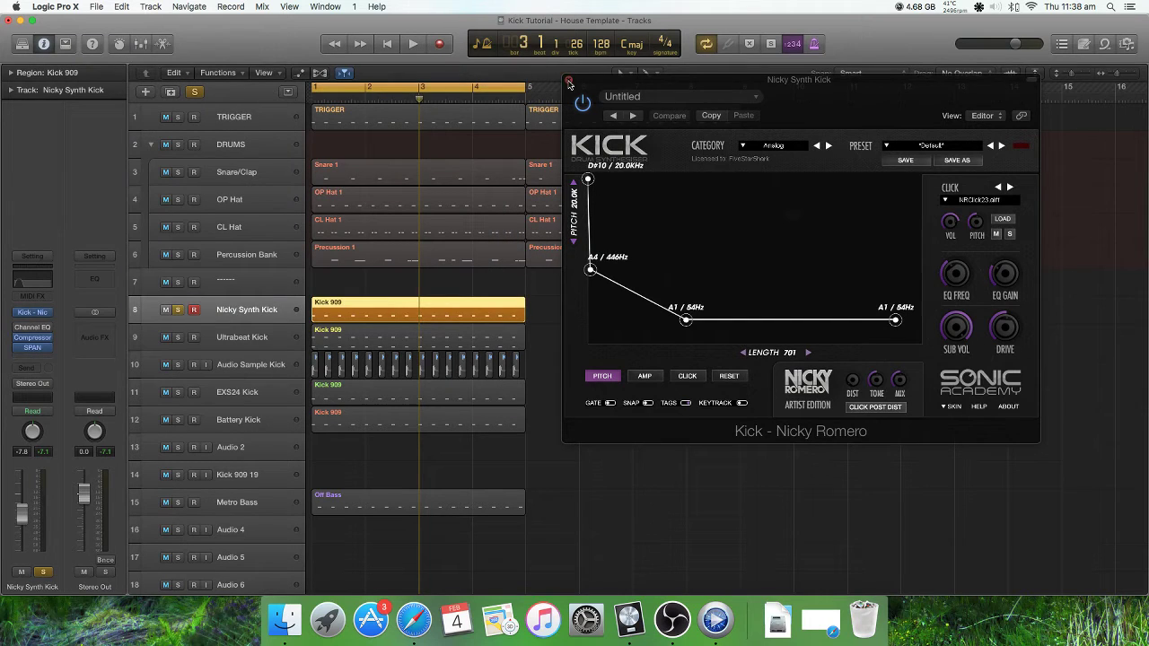
click(568, 81)
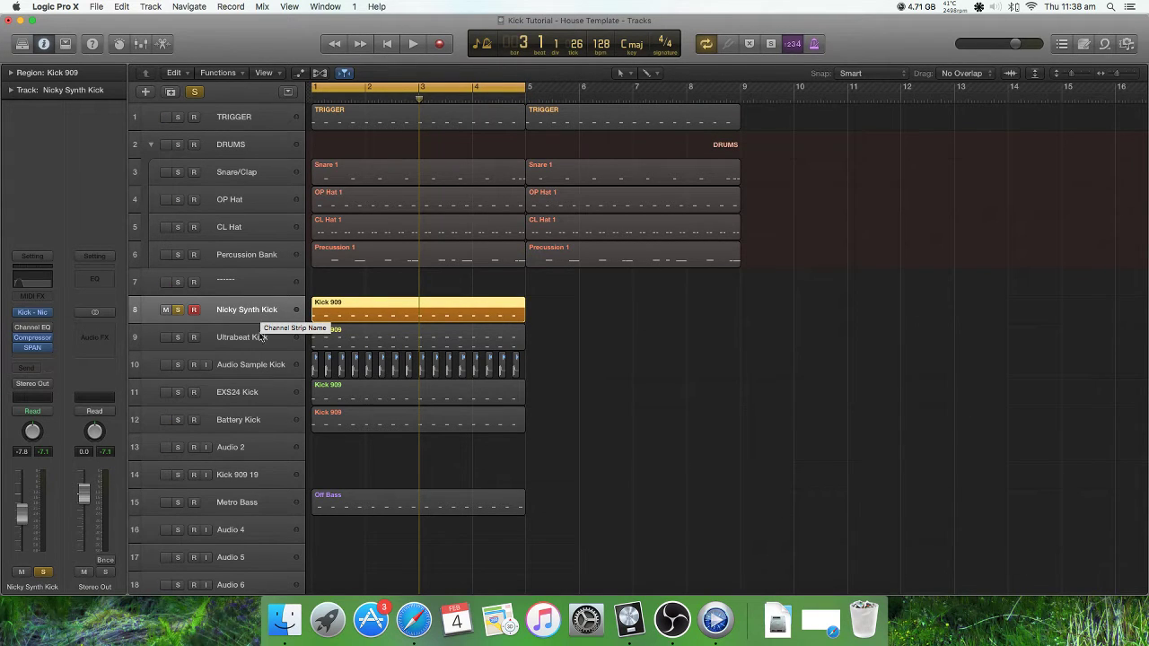
click(178, 309)
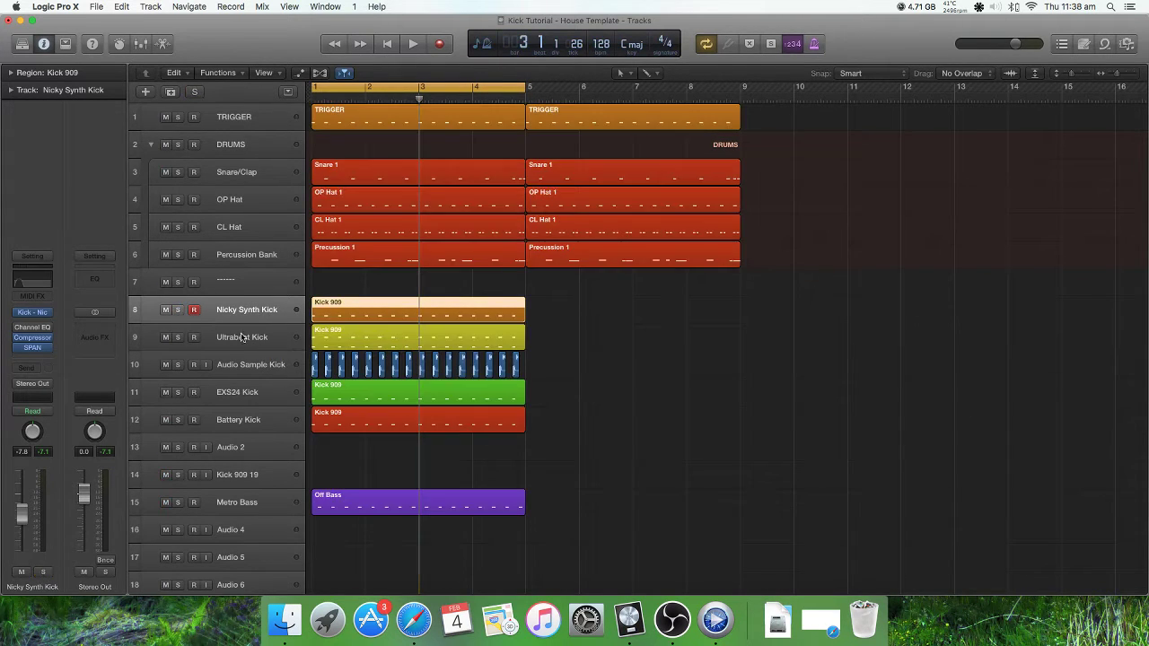
Step: Solo the Ultrabeat Kick track and open its Ultrabeat instrument beside the track list
click(241, 338)
click(178, 337)
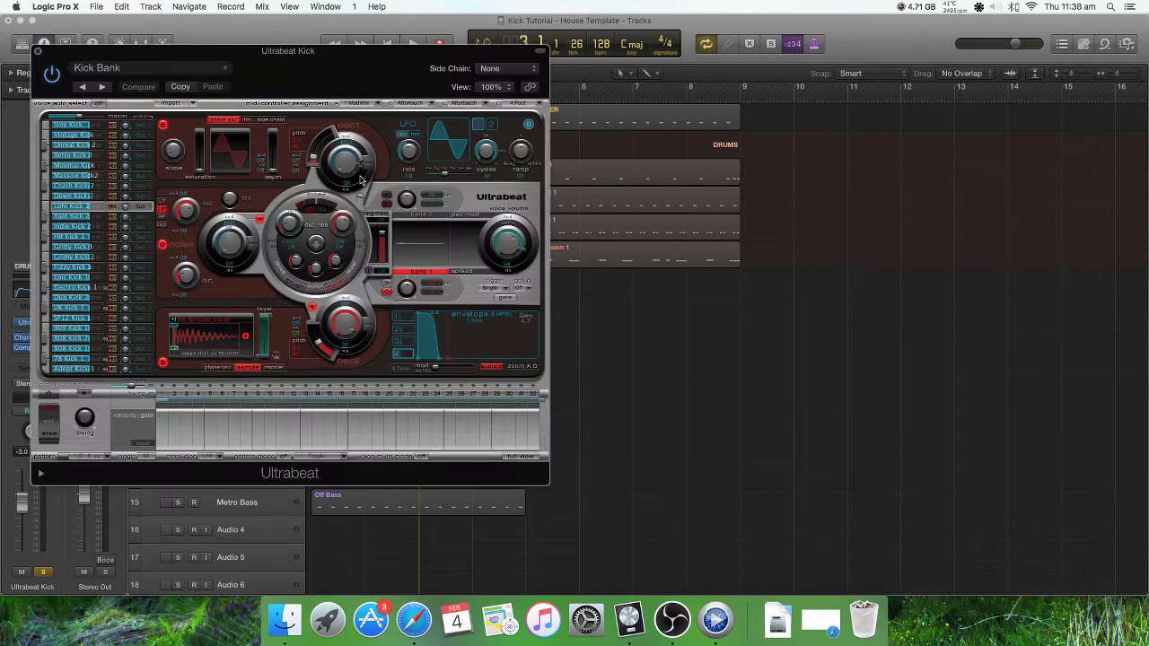
drag(333, 66, 856, 92)
Step: Play the Ultrabeat Kick track and solo its layered 909 Kick and LoFi Kick voices in Ultrabeat
key(space)
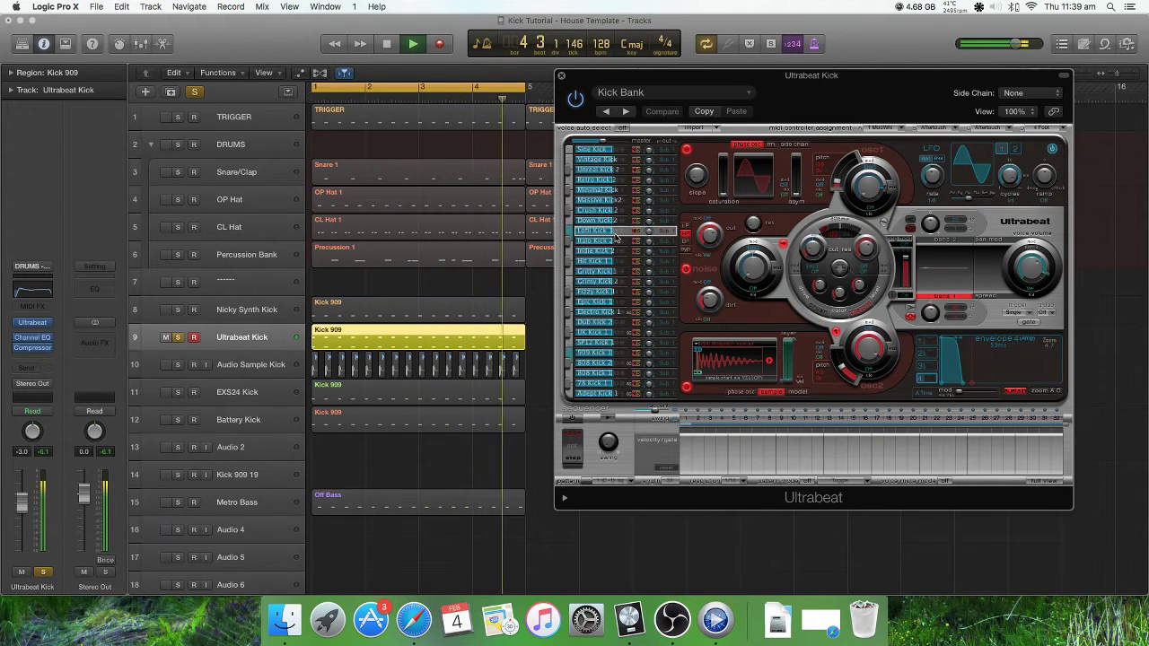
click(616, 355)
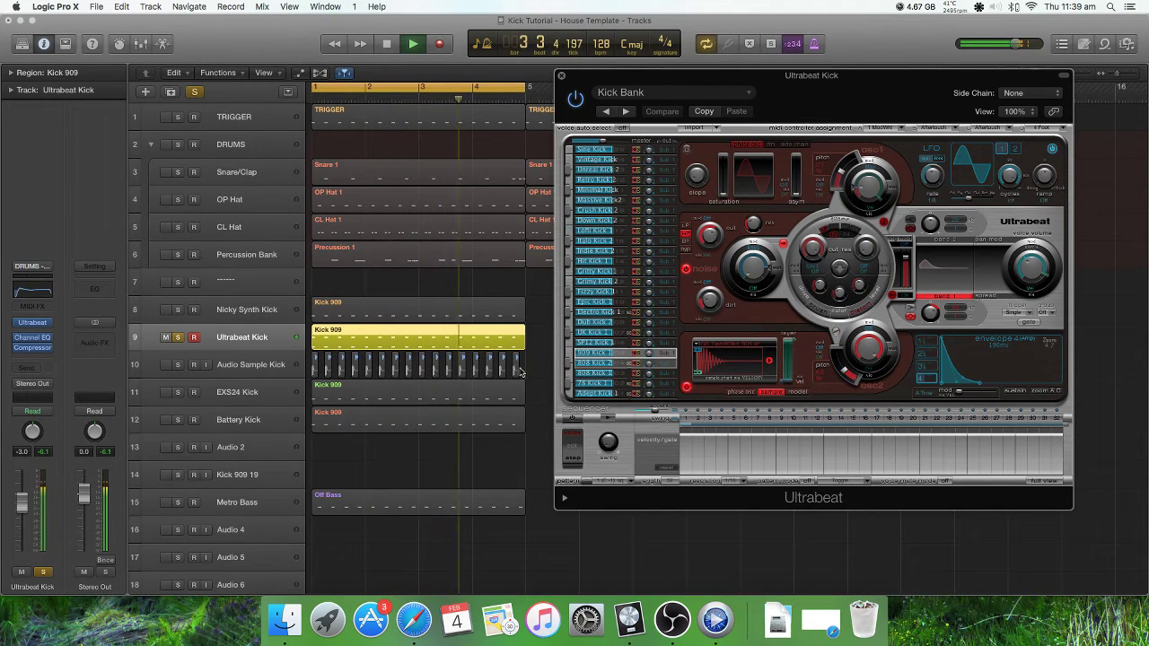
key(space)
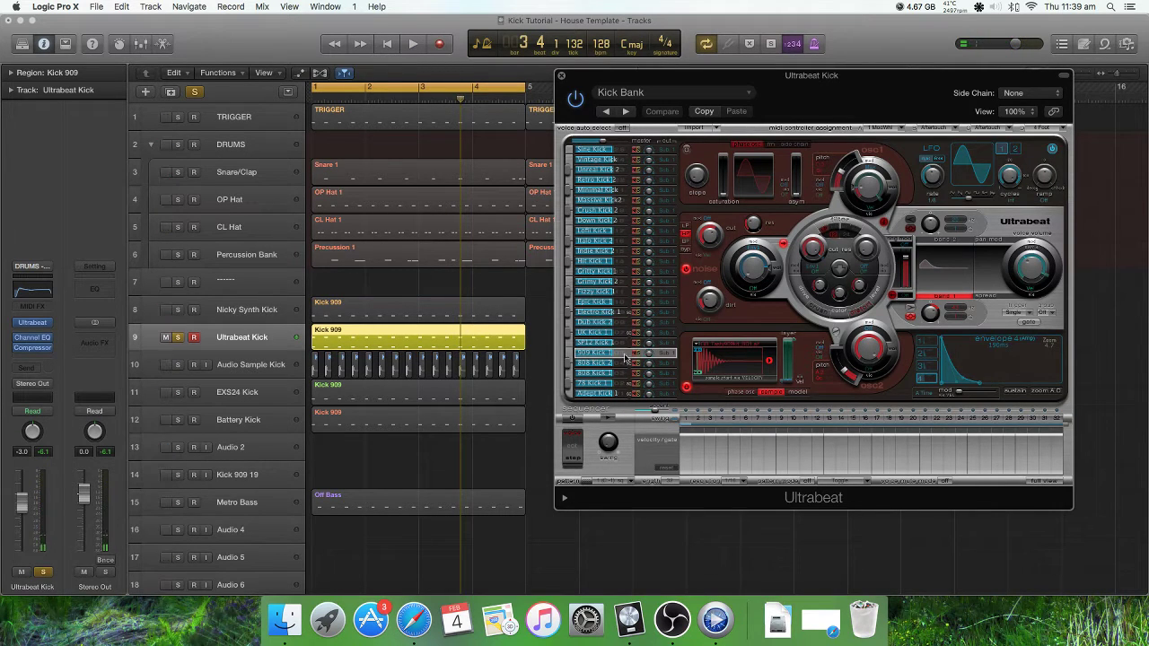
key(space)
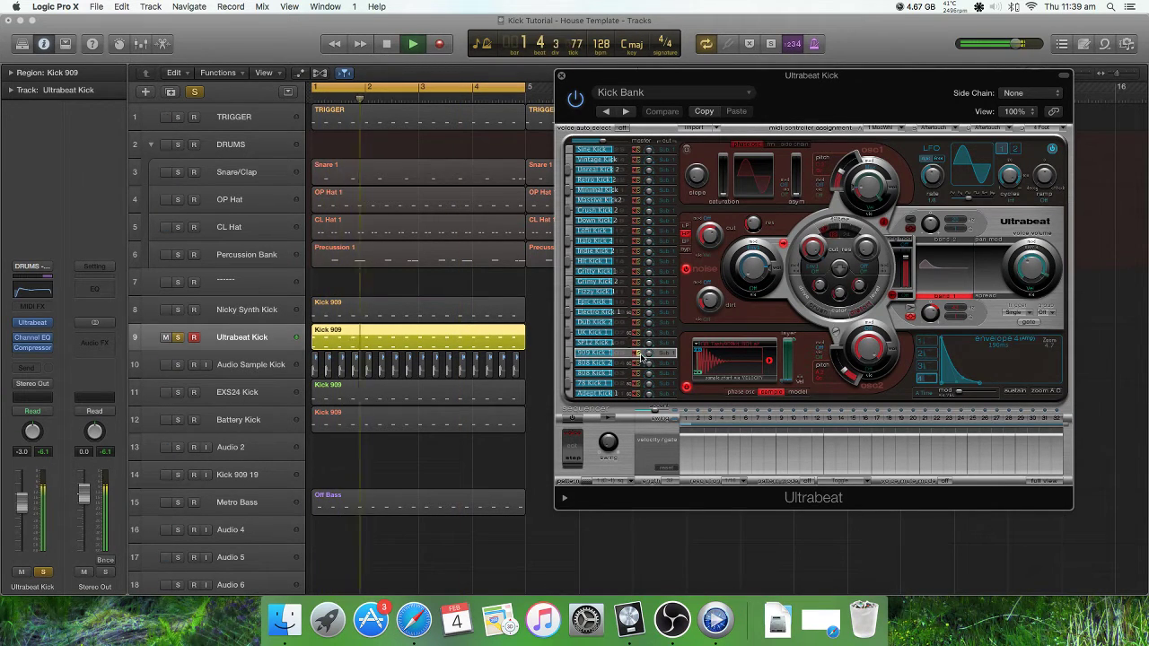
click(641, 234)
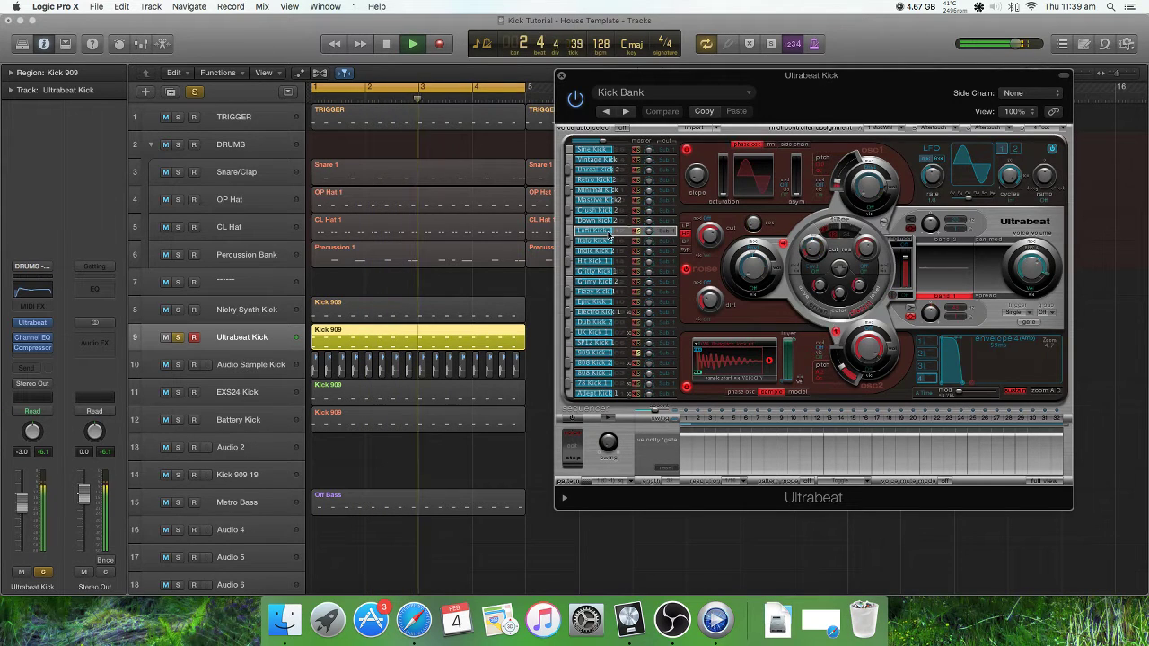
mouse_move(840, 369)
mouse_down()
mouse_move(837, 359)
mouse_move(840, 368)
mouse_up()
key(space)
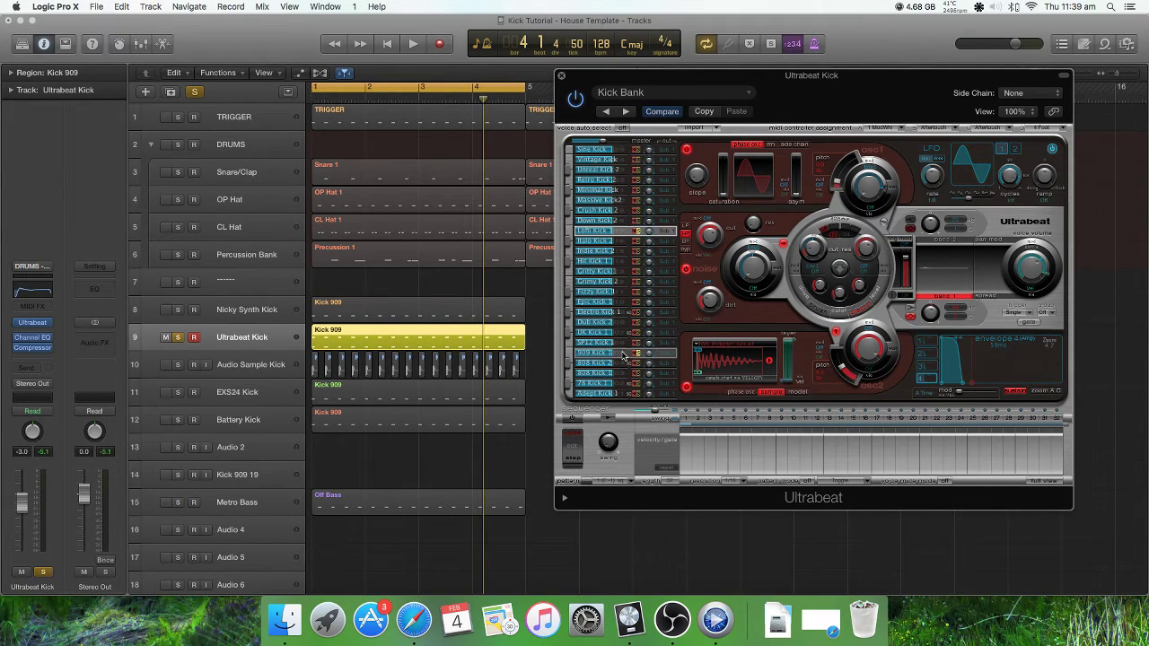
click(646, 93)
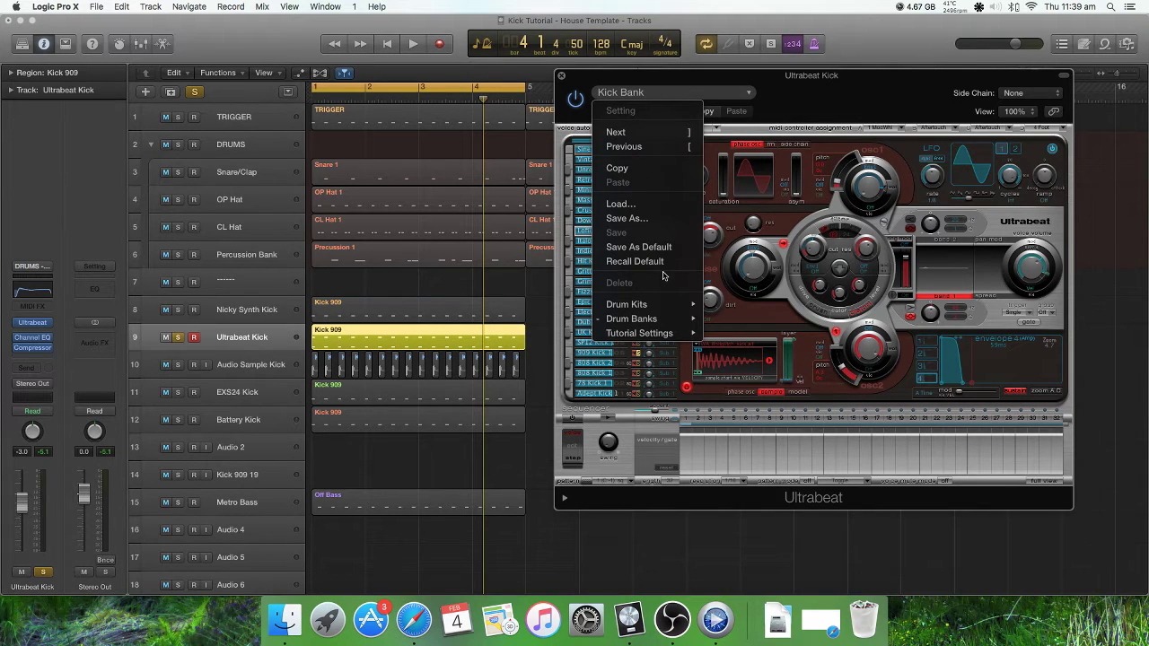
mouse_move(655, 319)
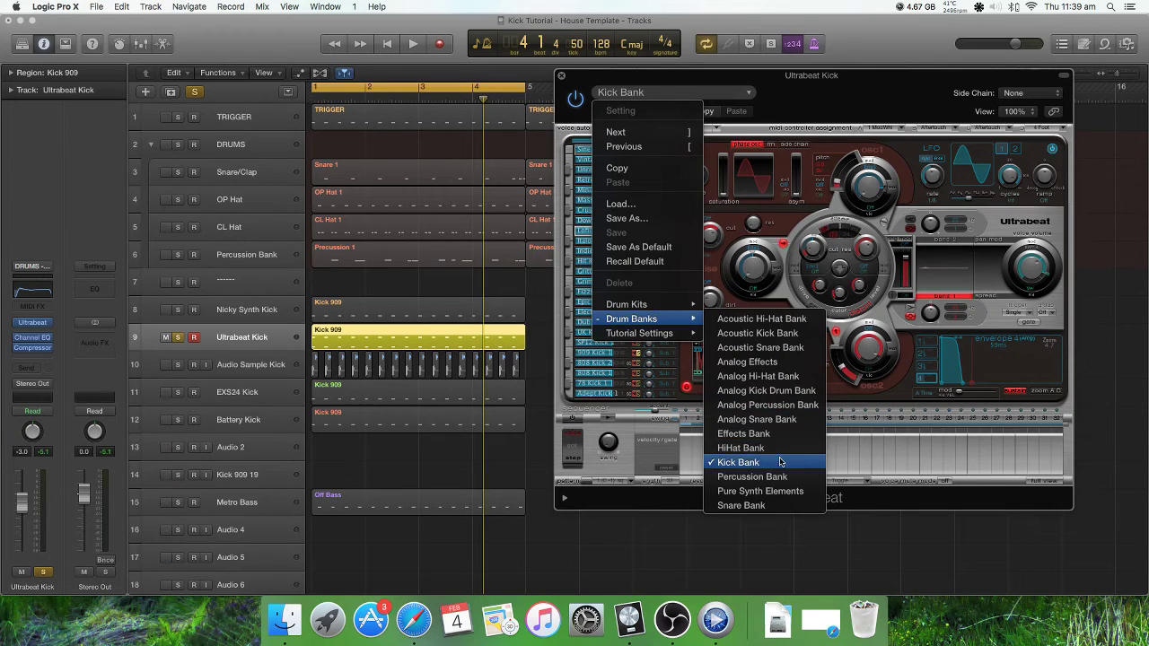
click(626, 411)
Step: Open the Ultrabeat Kick track's Kick 909 region in the Piano Roll and move the Ultrabeat window off its first notes
double_click(455, 345)
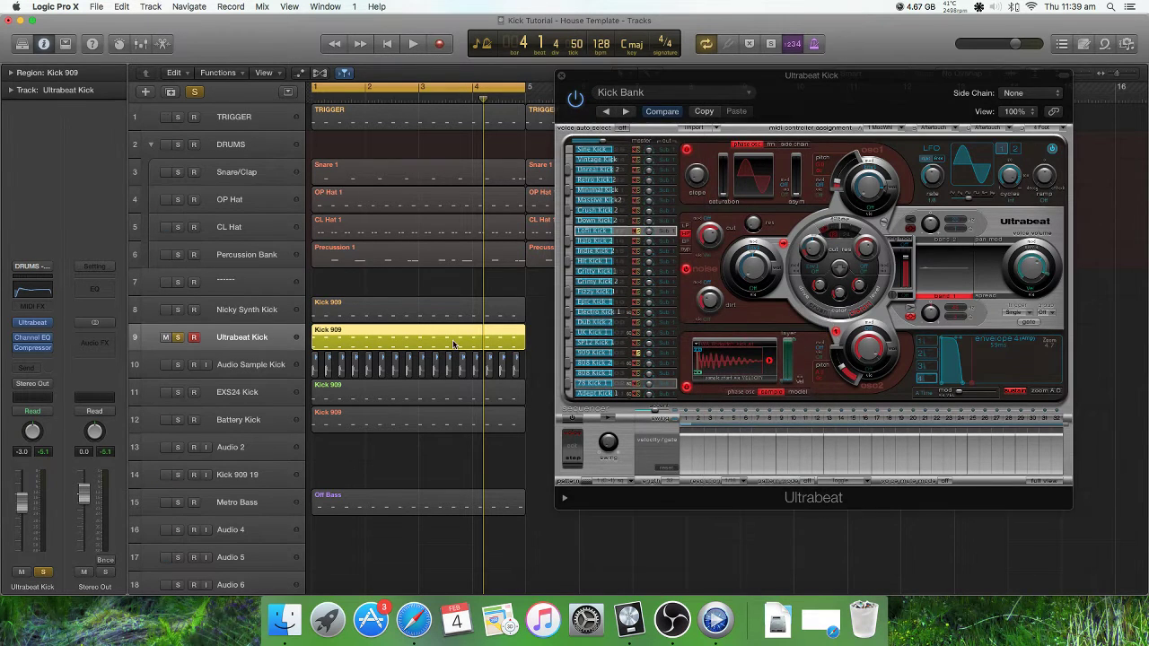
drag(675, 81, 640, 94)
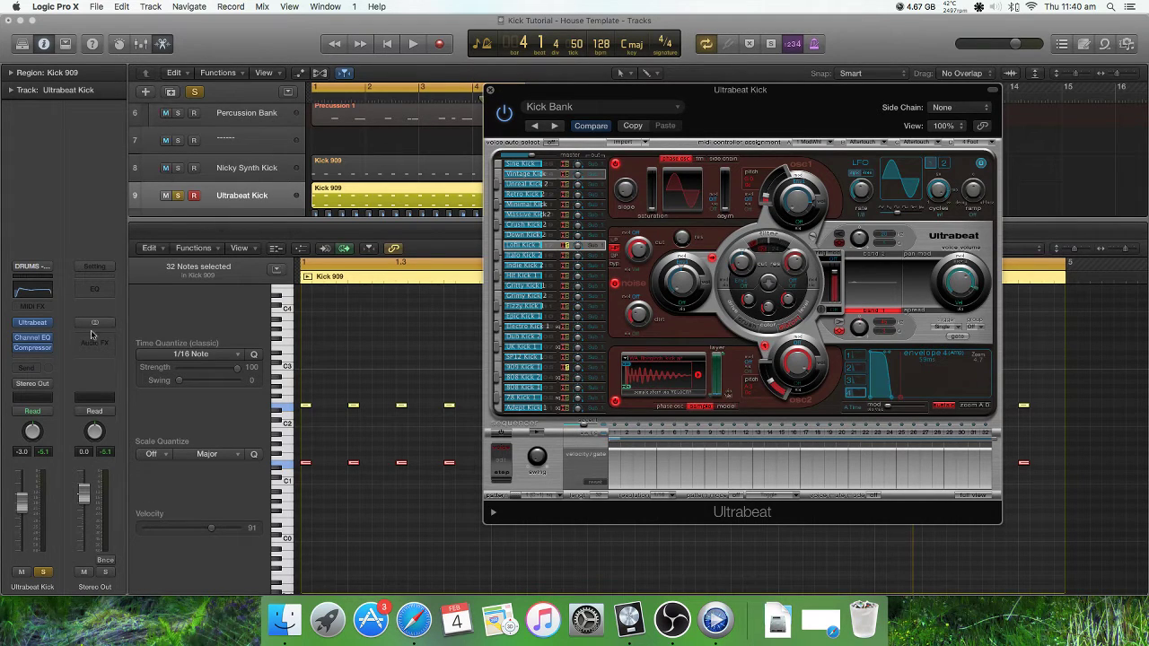
Step: Insert the stereo Voxengo SPAN analyser in the free audio effect slot of the Ultrabeat Kick track
click(45, 358)
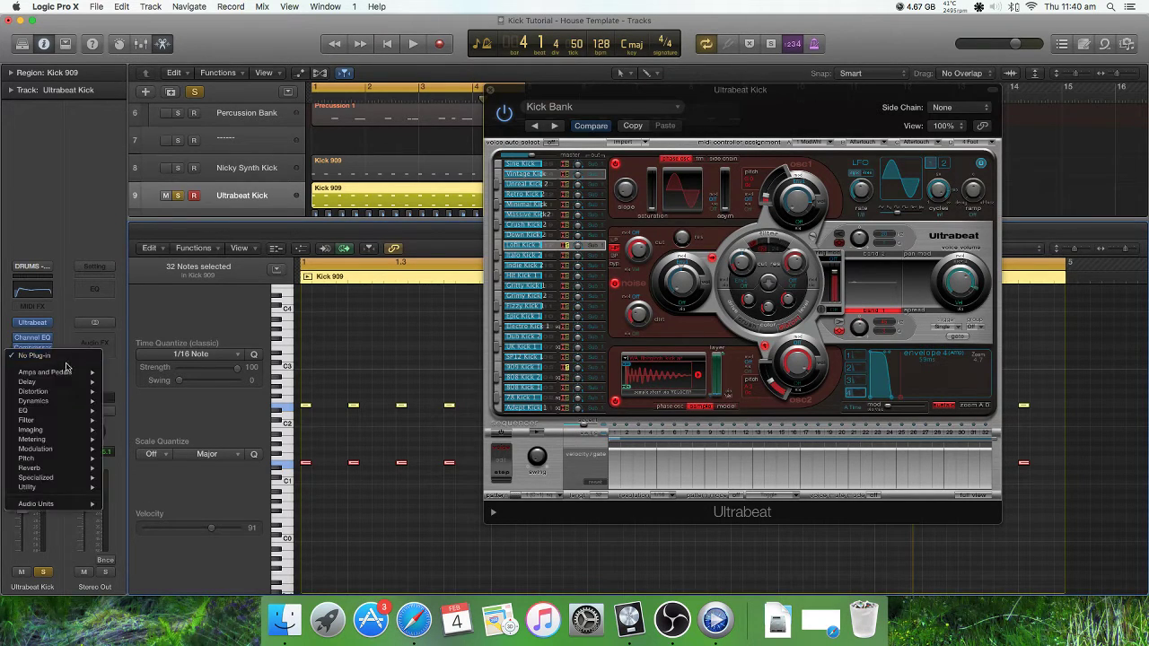
mouse_move(65, 505)
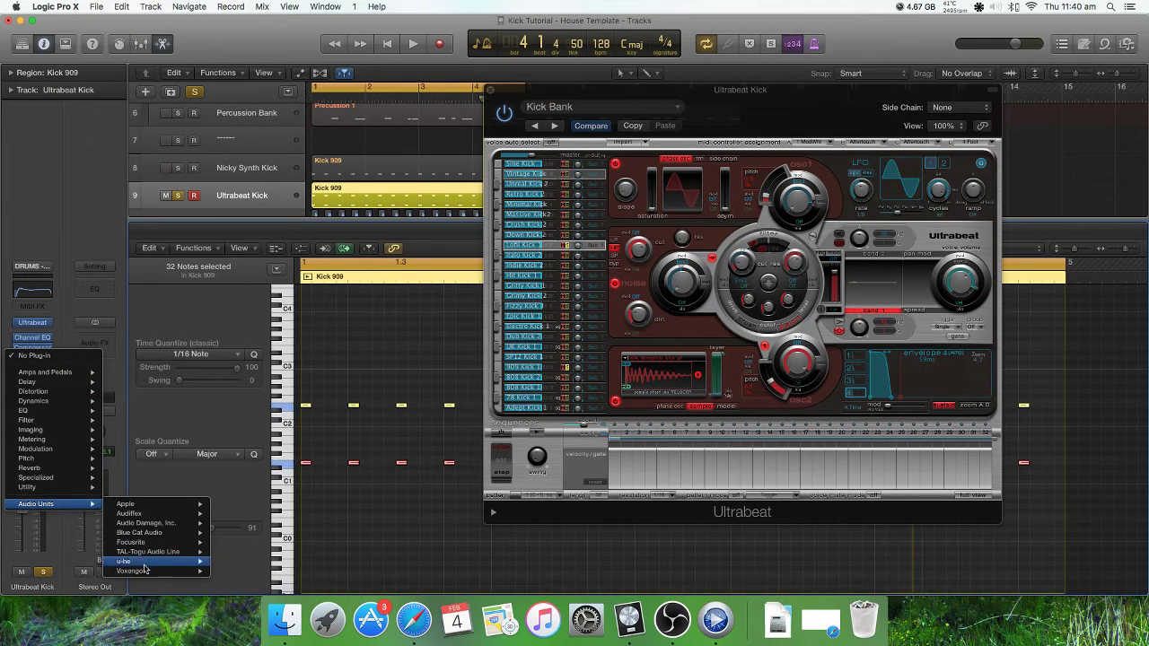
mouse_move(174, 572)
mouse_move(236, 576)
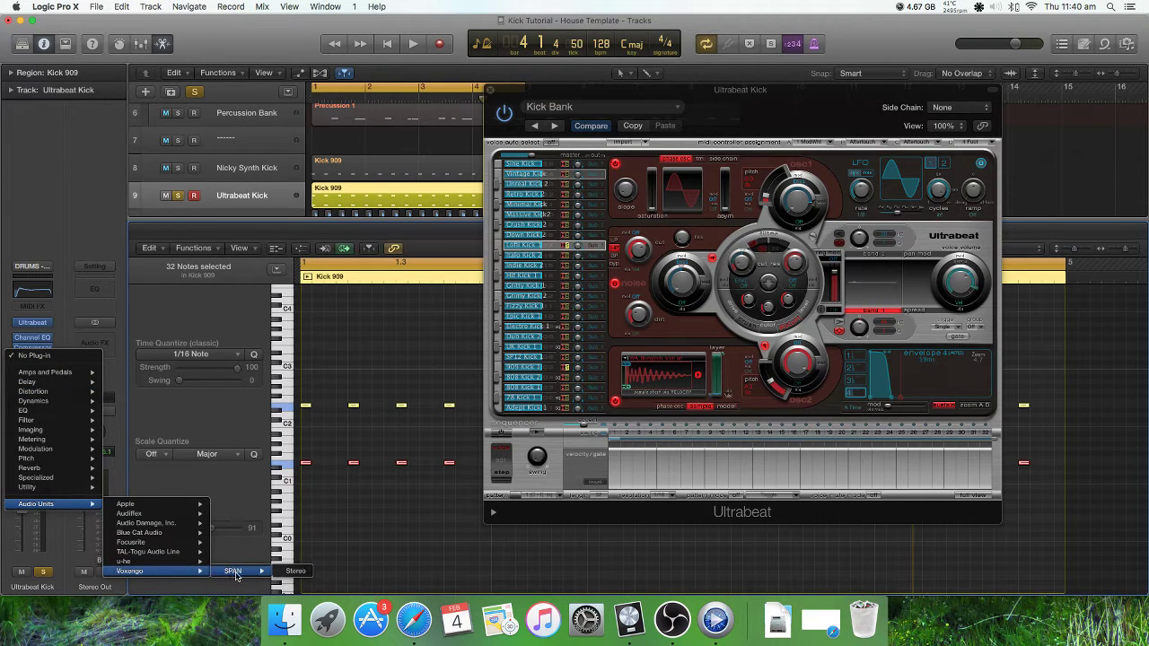
click(296, 571)
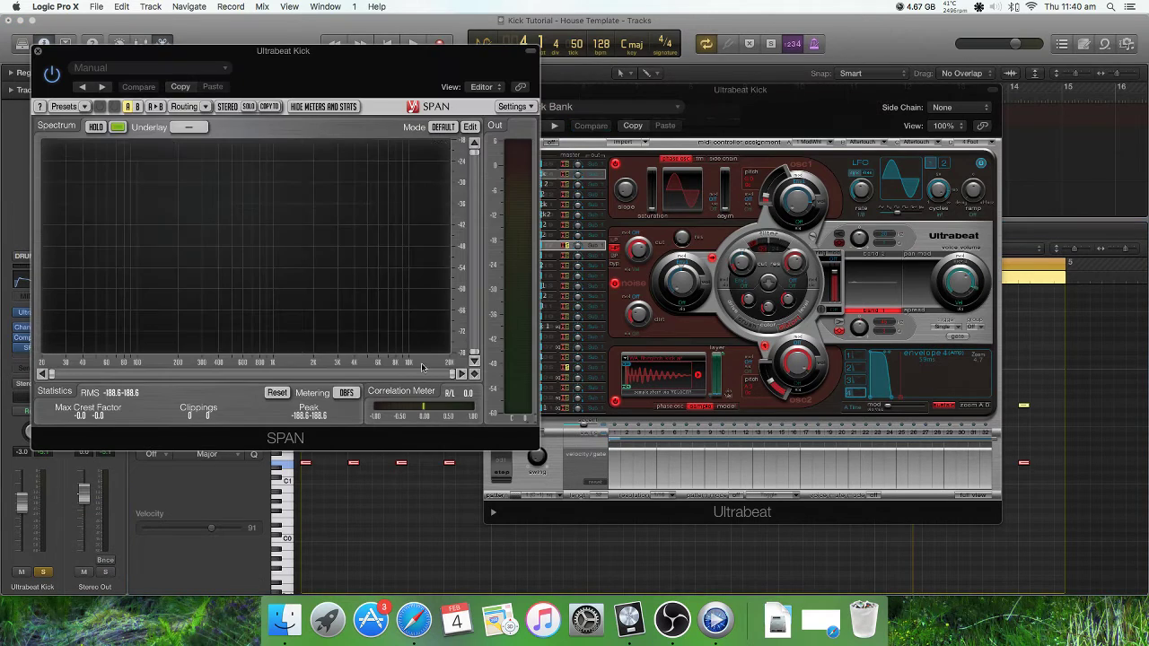
Step: Move the SPAN window clear of the track list and play the soloed Ultrabeat Kick track through it
drag(285, 59, 760, 137)
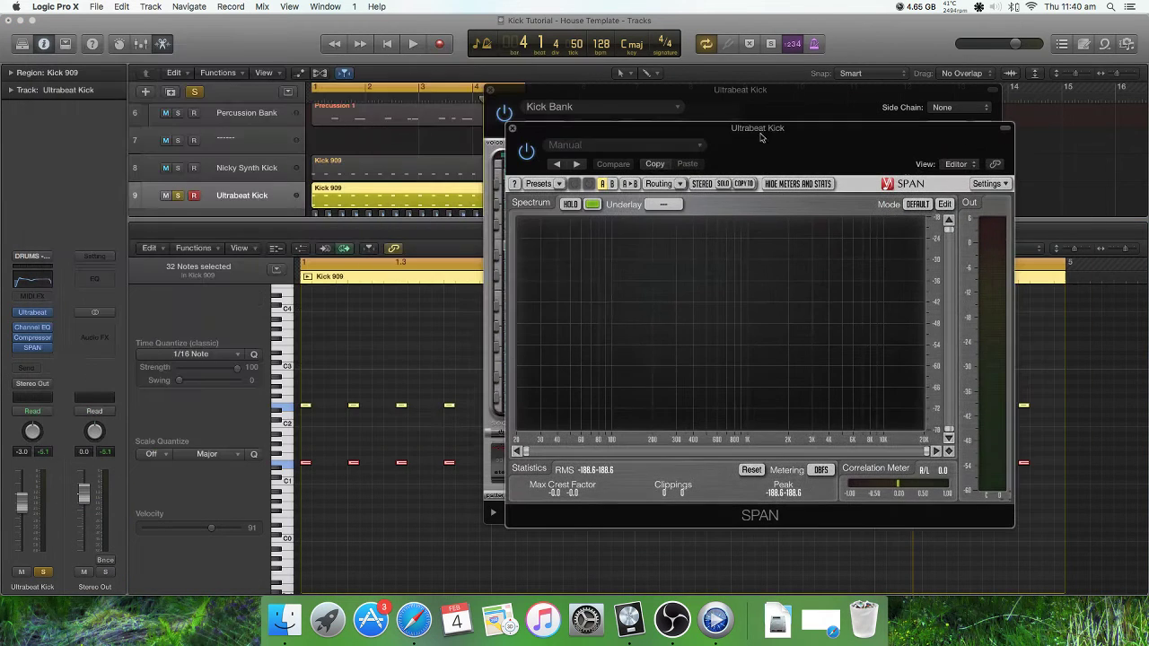
scroll(269, 179, down, 2)
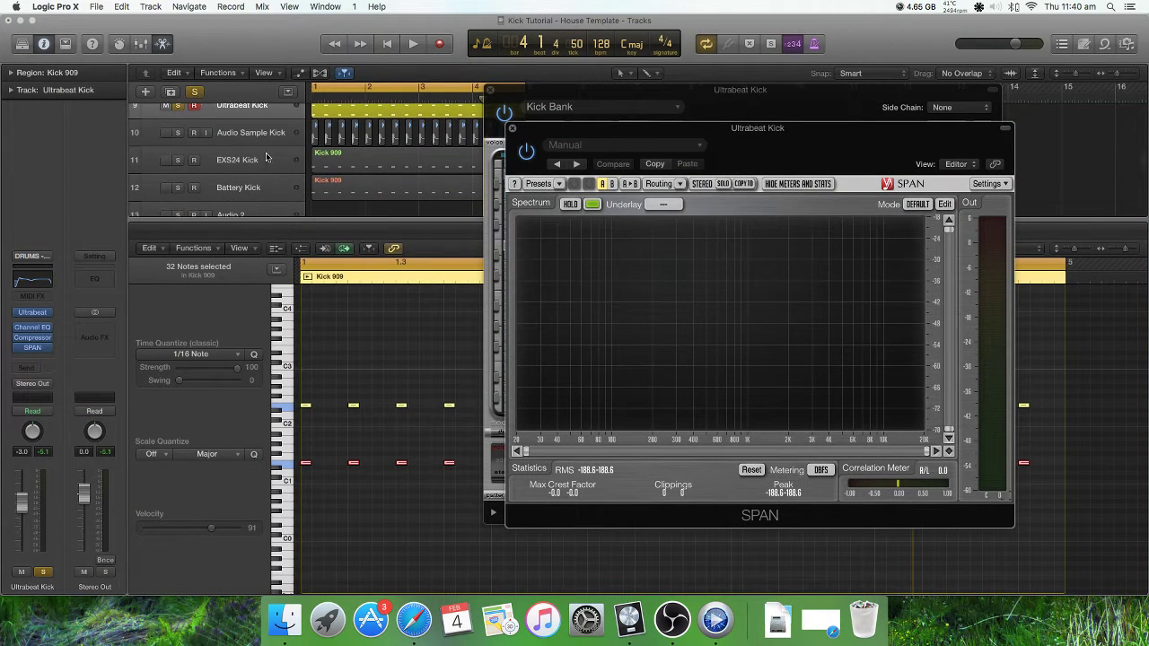
key(space)
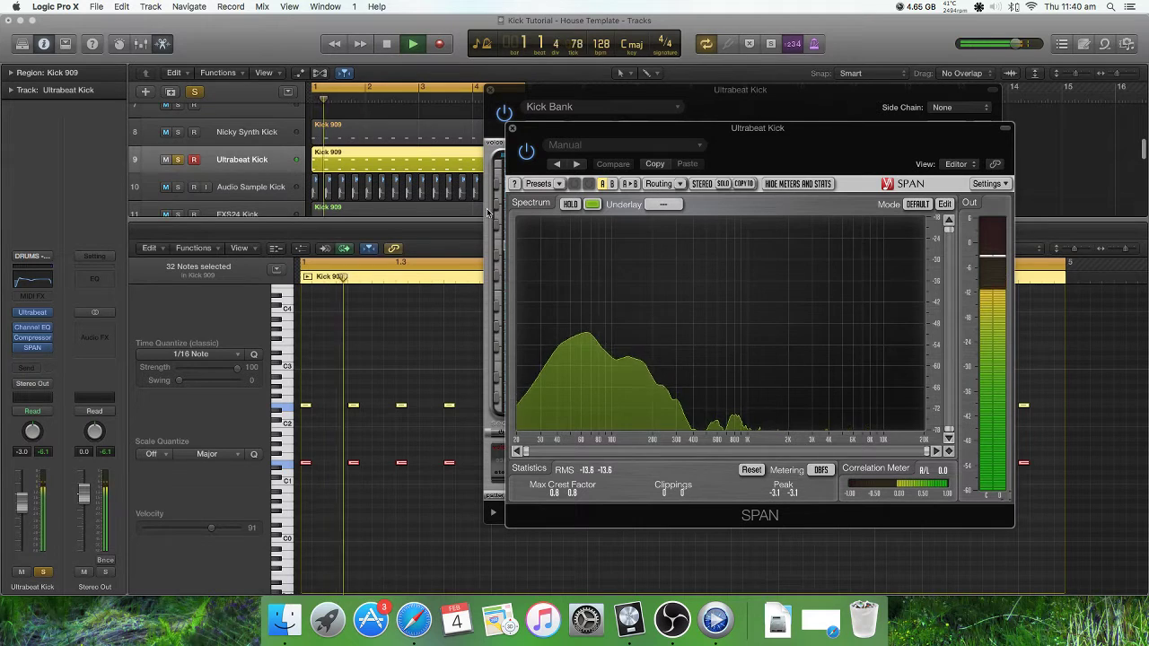
key(space)
Step: Set SPAN to the HIGH RES mode and hold the Ultrabeat Kick's spectrum during a short playback
click(918, 205)
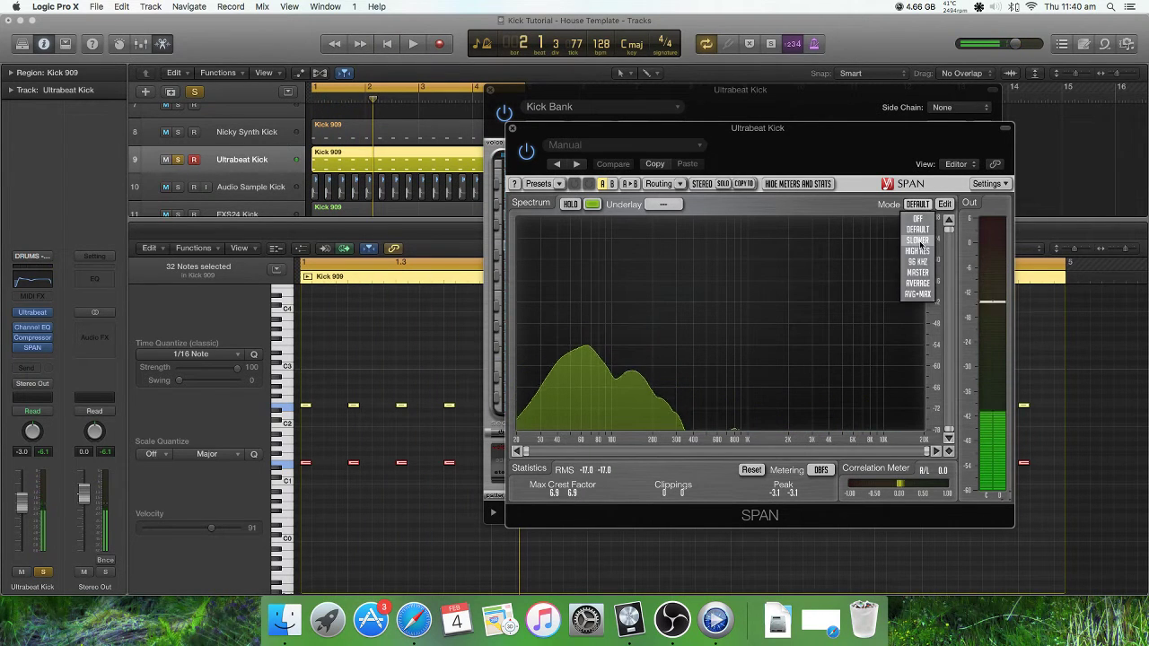
click(918, 251)
key(space)
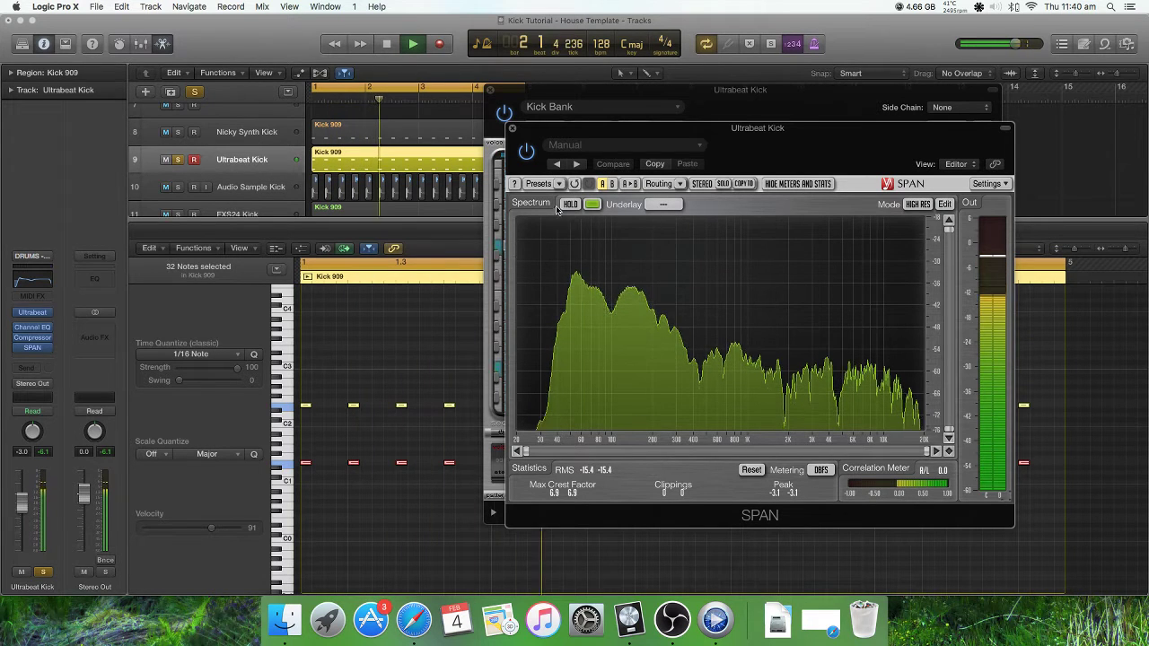
click(570, 205)
key(space)
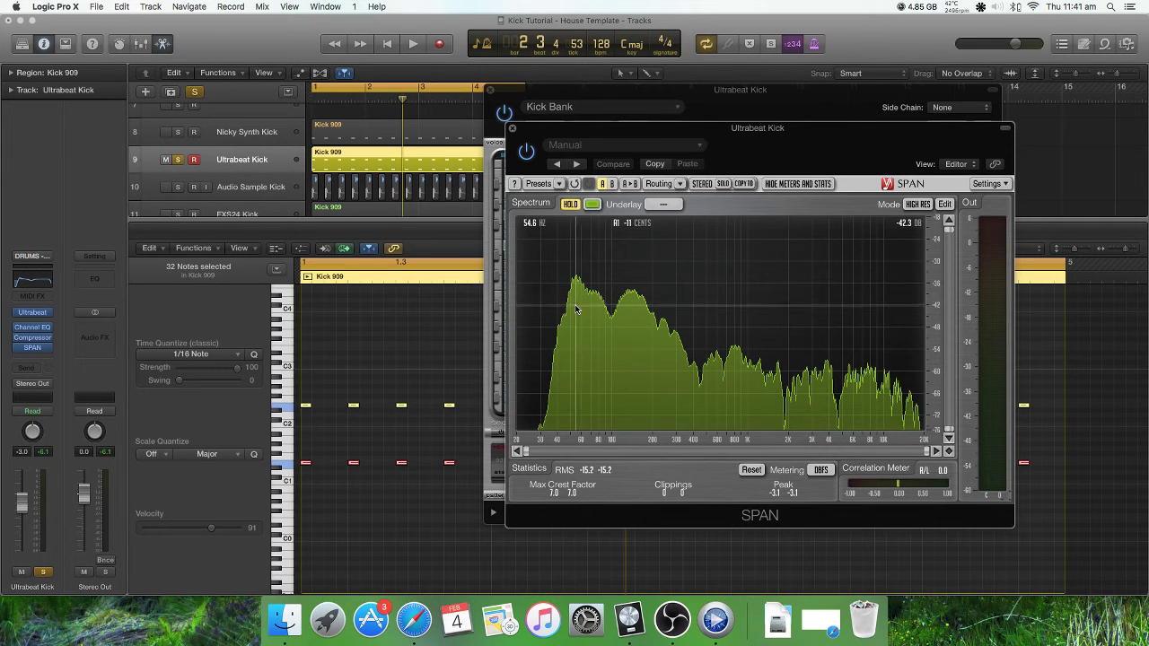
Step: Close the SPAN and Ultrabeat windows and the Piano Roll, and unsolo the Ultrabeat Kick track
click(512, 130)
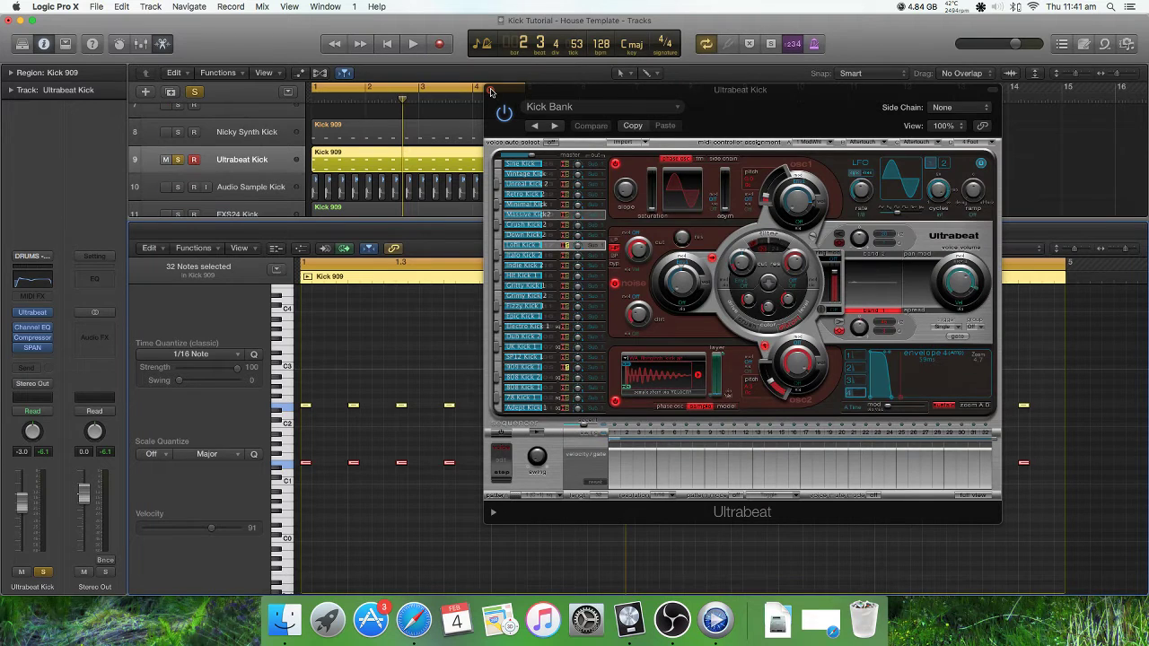
click(490, 91)
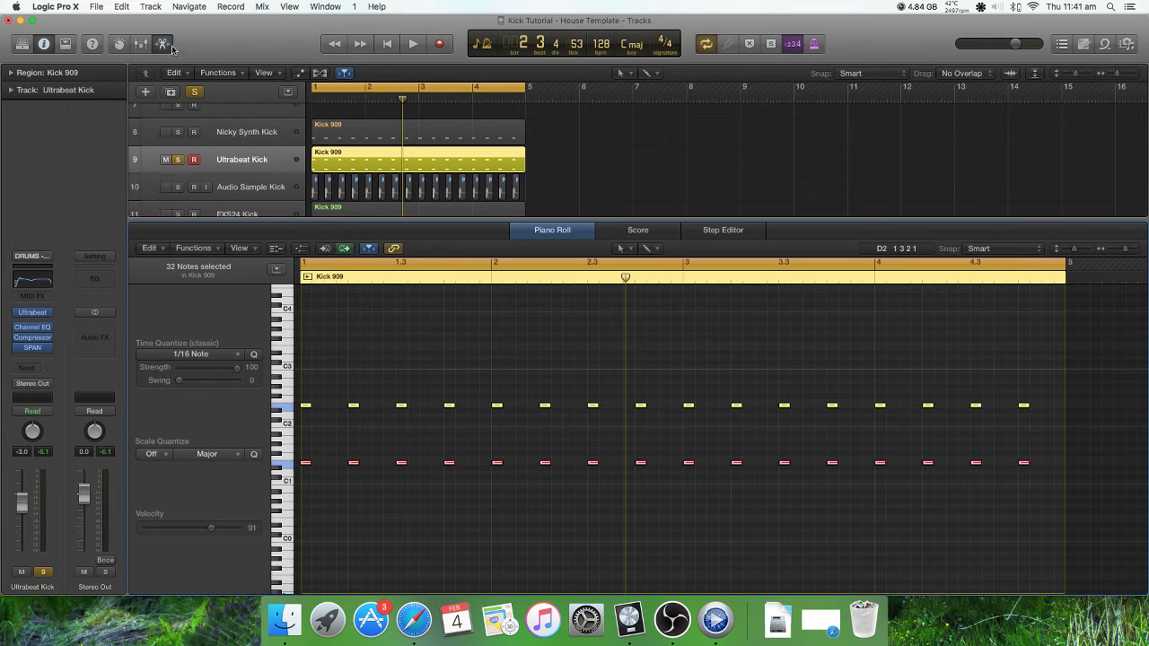
click(169, 45)
click(179, 248)
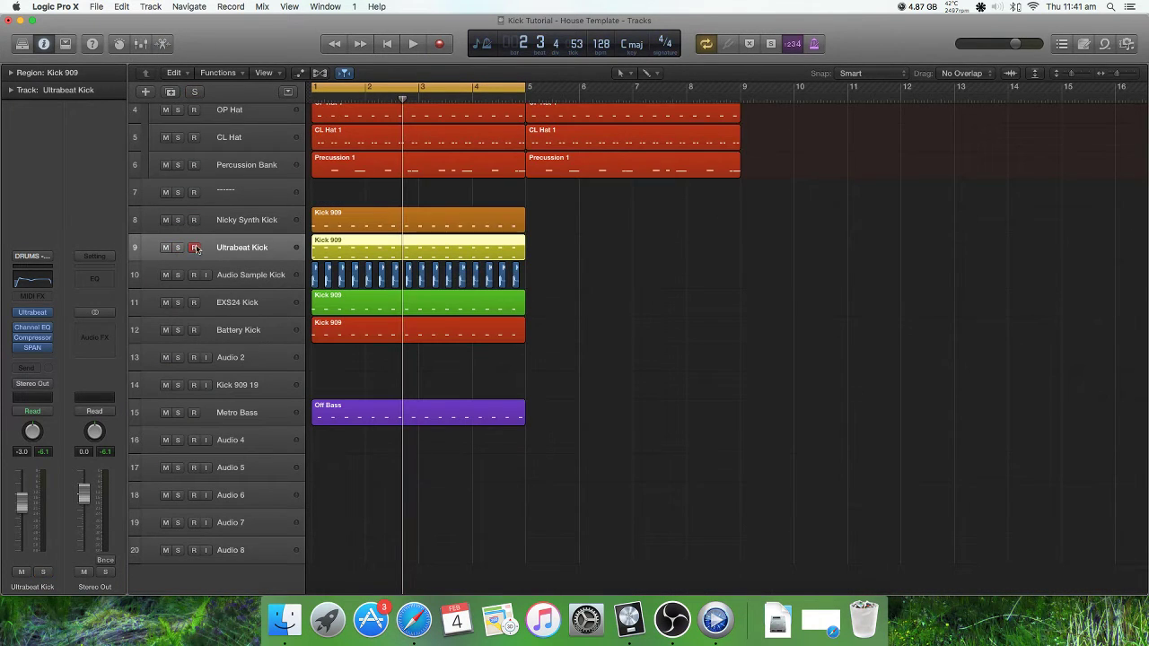
Step: Solo the Audio Sample Kick track and play its audio regions briefly
scroll(634, 331, up, 6)
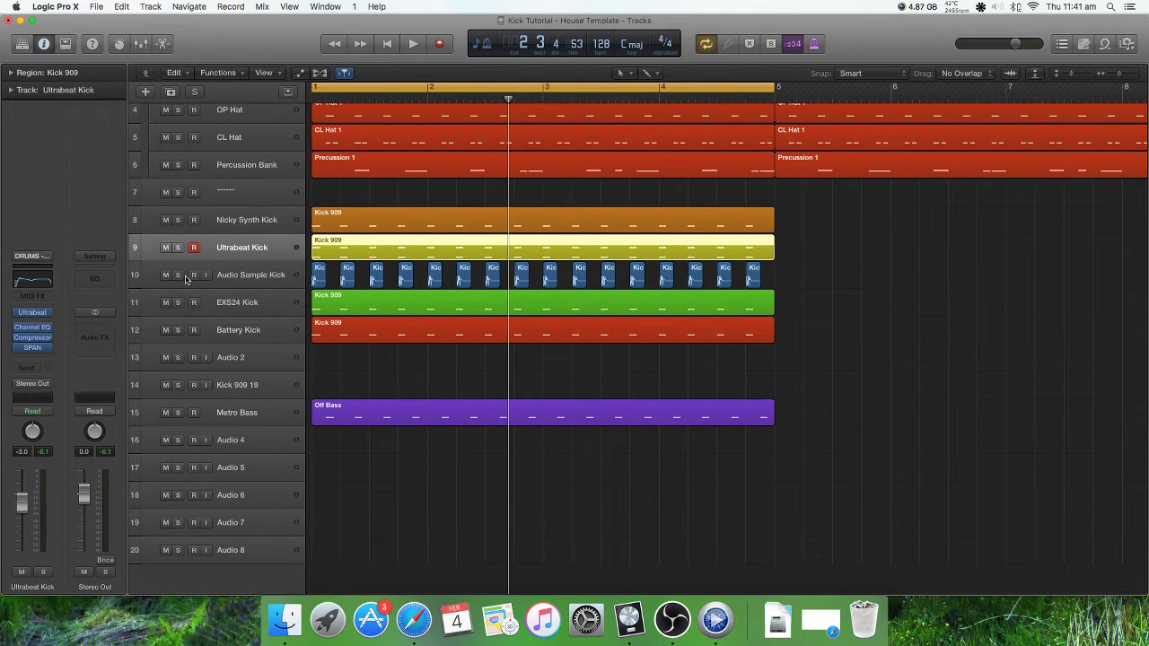
click(255, 275)
click(179, 275)
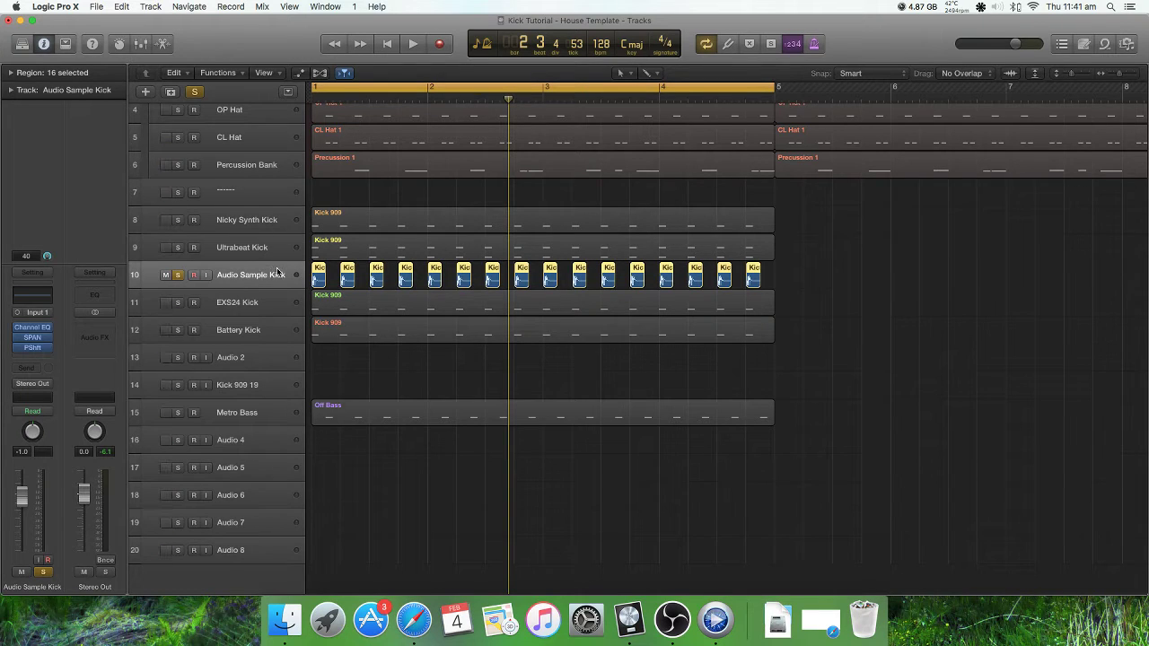
key(space)
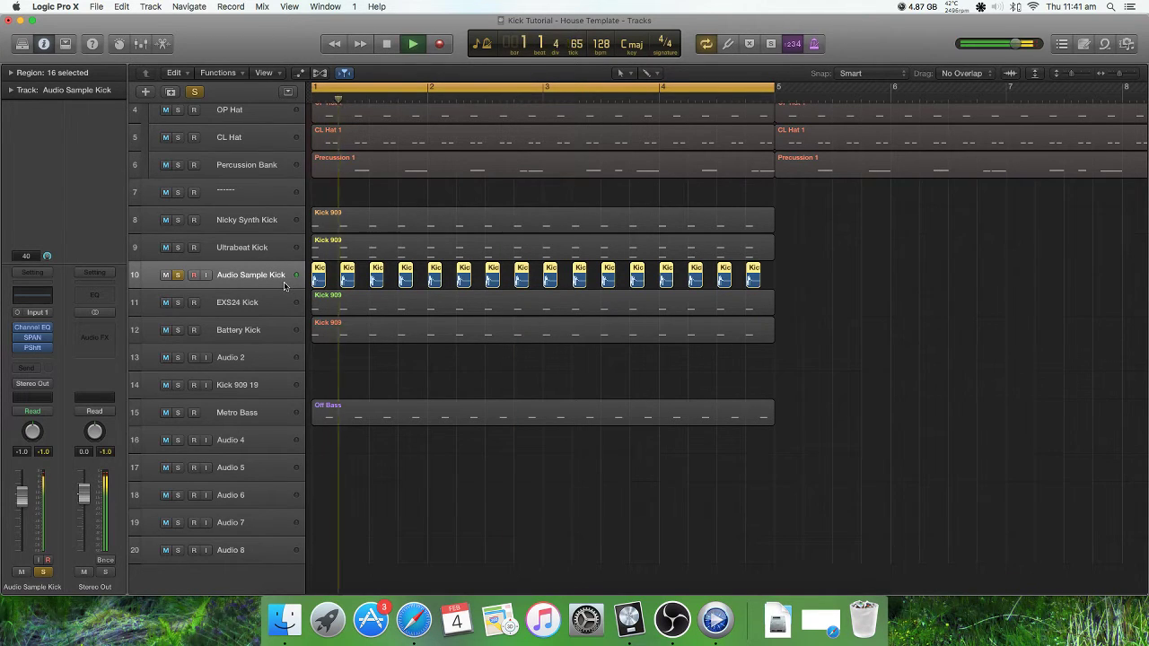
key(space)
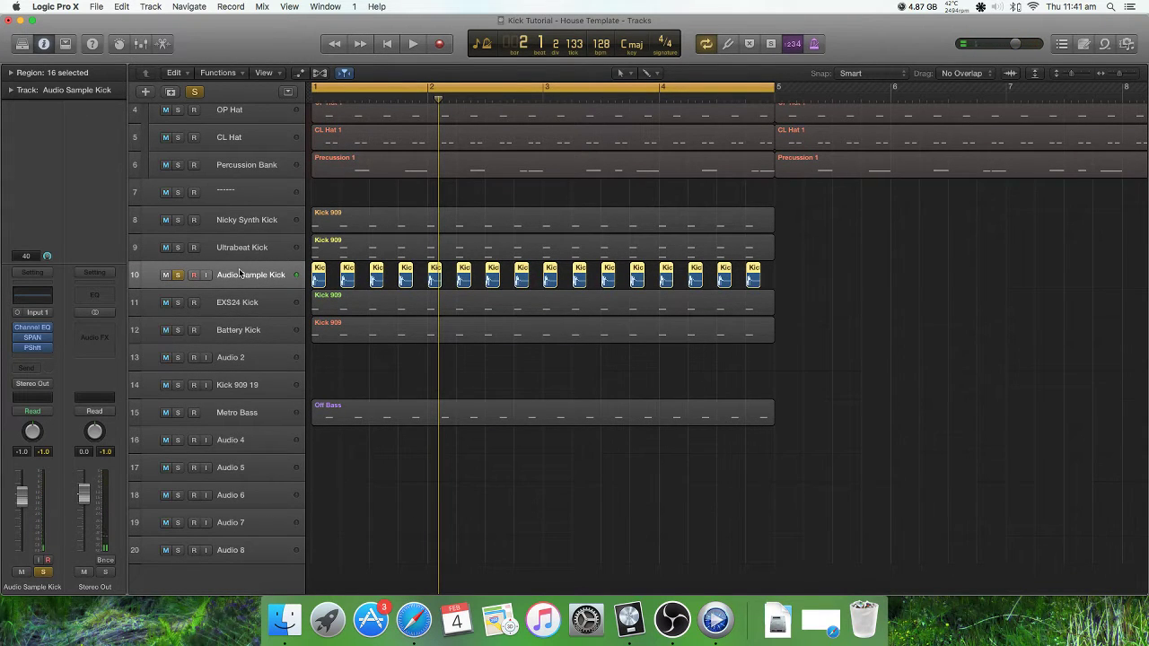
Step: Open SPAN on the Audio Sample Kick track, move it off the track list and hold the kick's spectrum during playback
mouse_move(34, 340)
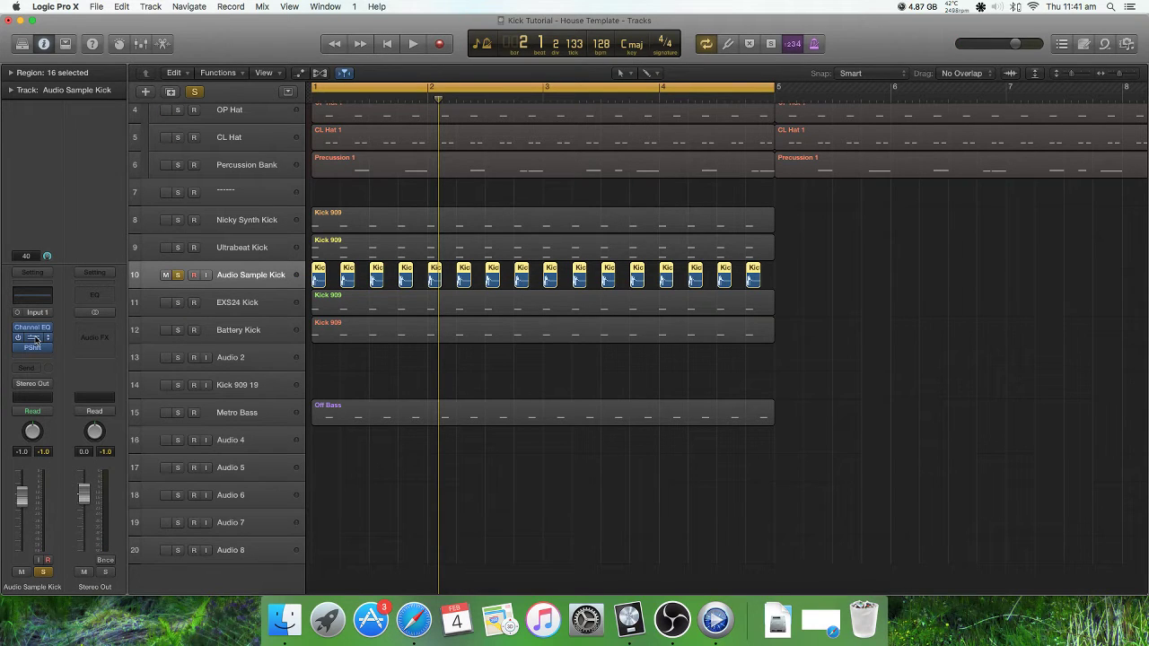
click(34, 341)
drag(372, 47, 918, 40)
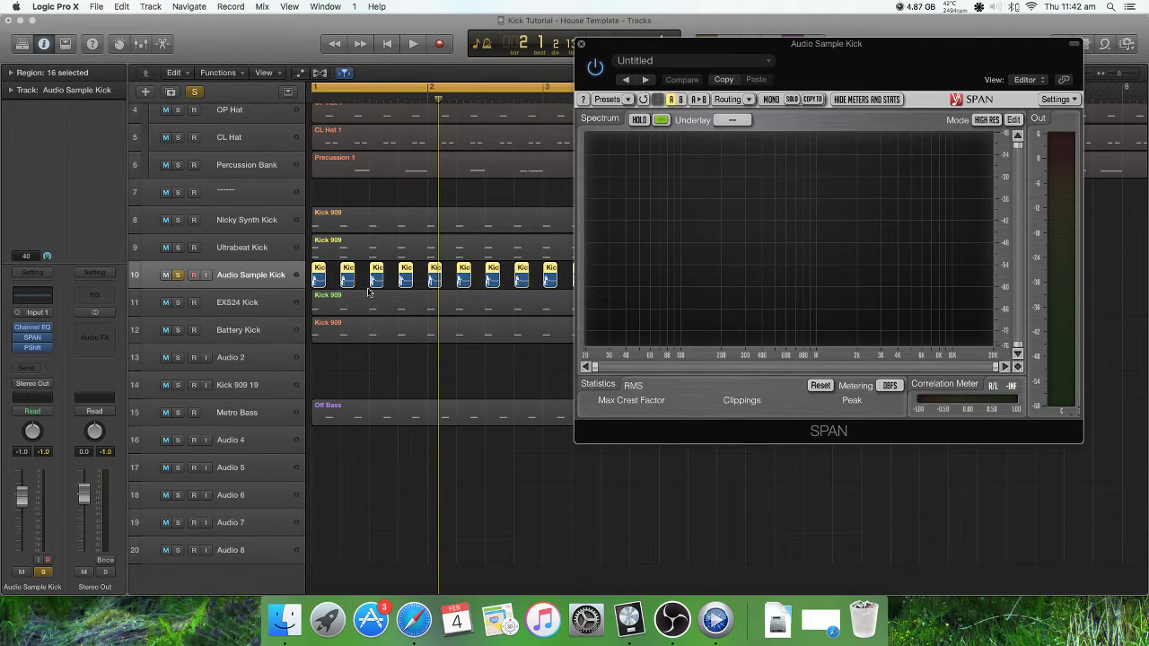
click(639, 120)
key(space)
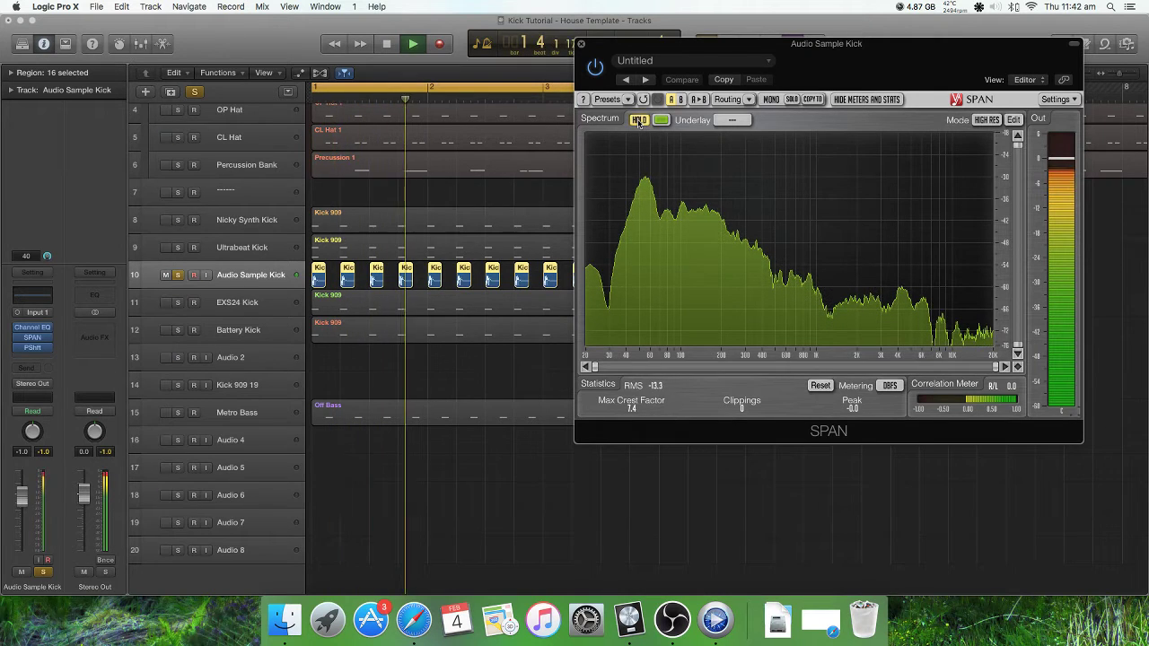
key(space)
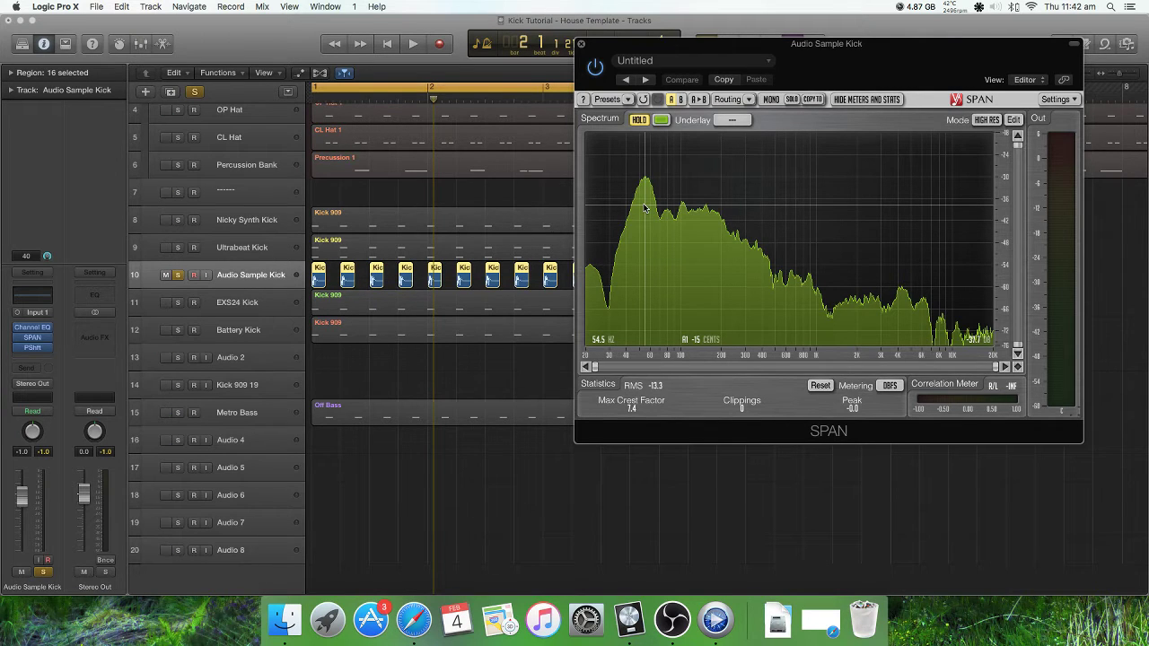
Step: Open the Audio Sample Kick's Channel EQ and arrange its window side by side with SPAN
click(32, 327)
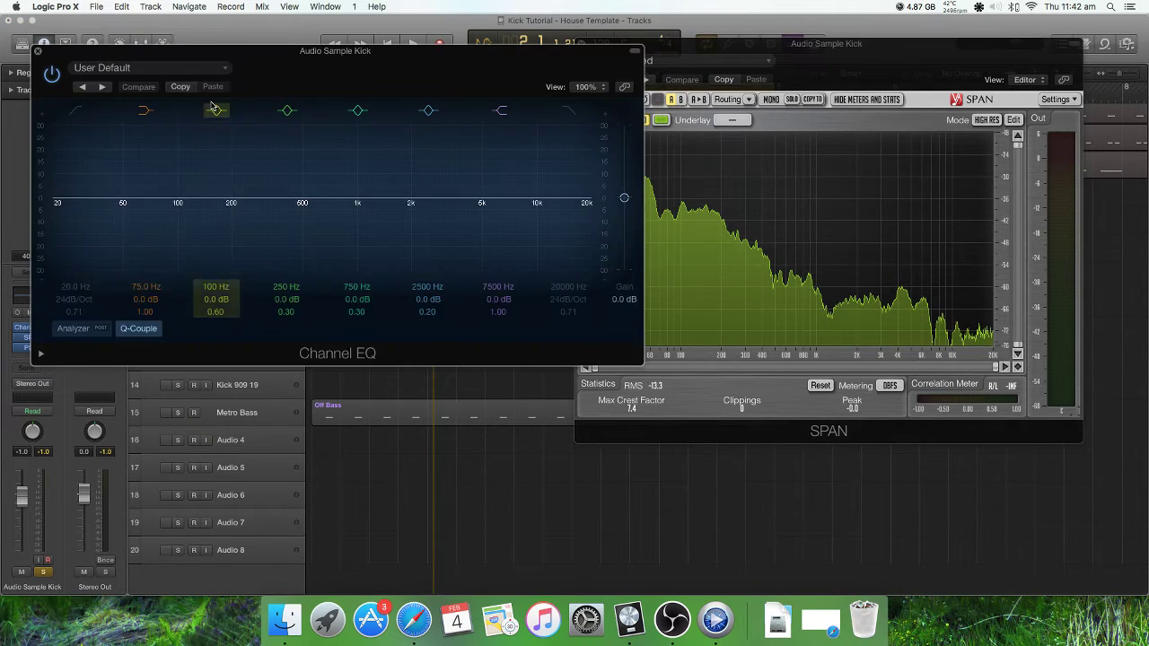
drag(528, 67, 512, 50)
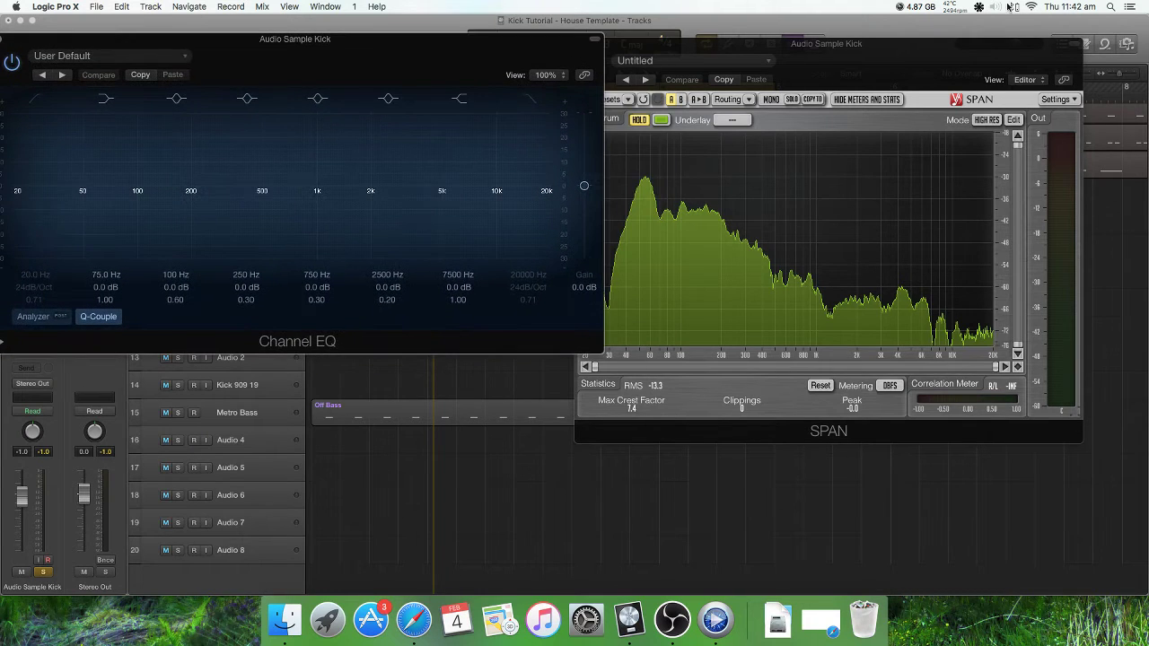
drag(908, 60, 953, 54)
mouse_move(439, 53)
mouse_down()
mouse_move(473, 49)
mouse_move(452, 46)
mouse_up()
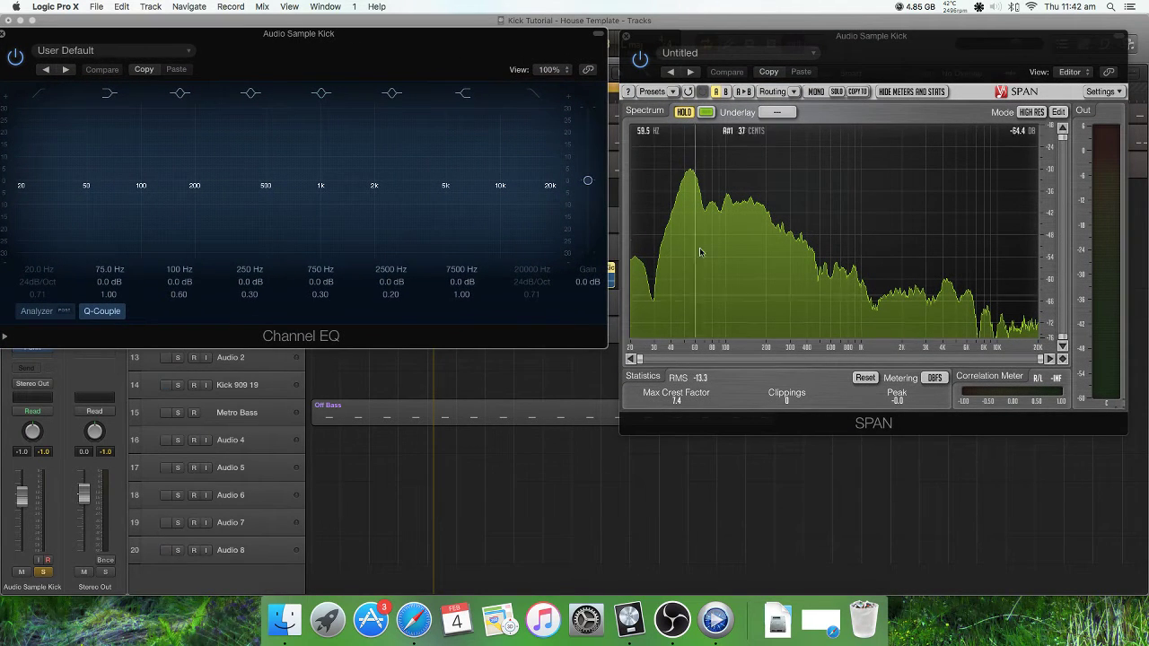
Step: Set the Channel EQ's low shelf to 60 Hz and its first bell to 55 Hz, +4.5 dB, Q 1.20, and close both plug-in windows
mouse_move(689, 243)
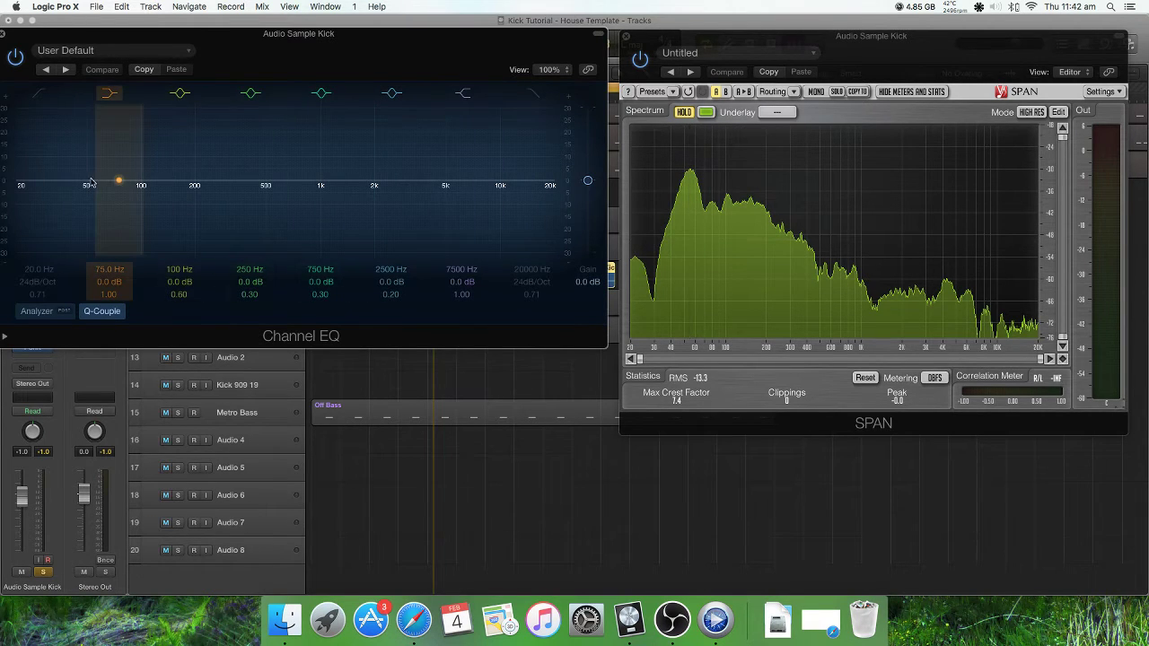
mouse_move(118, 181)
mouse_down()
mouse_move(92, 170)
mouse_move(101, 182)
mouse_up()
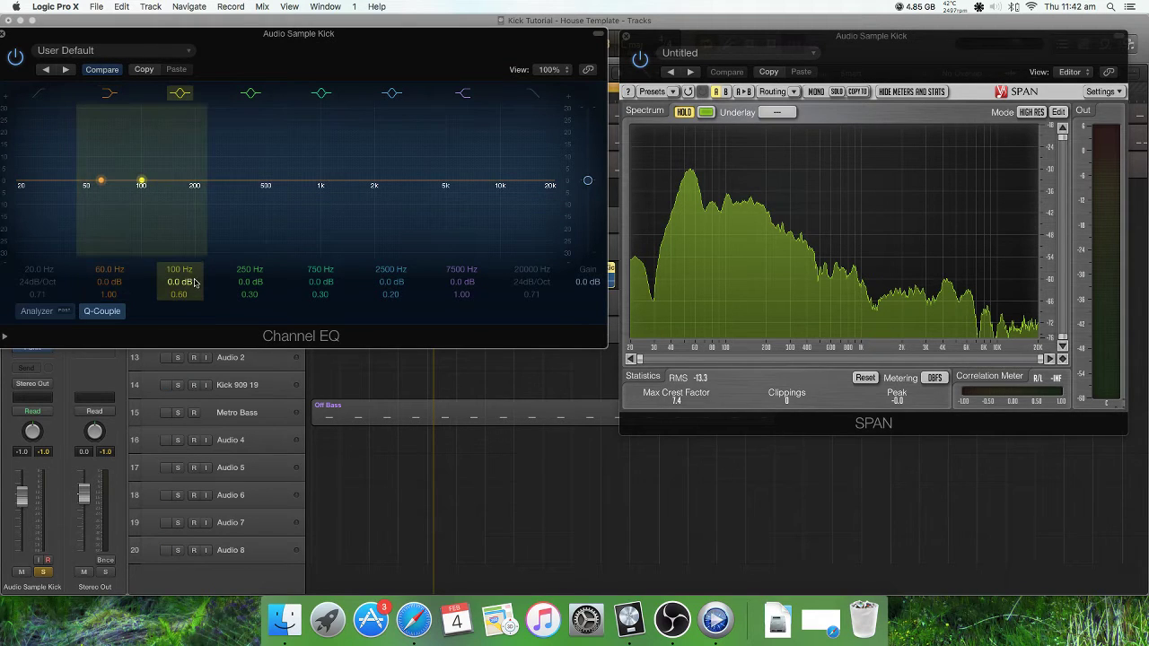
mouse_move(194, 282)
mouse_down()
mouse_move(194, 260)
mouse_move(194, 308)
mouse_move(198, 285)
mouse_move(197, 295)
mouse_up()
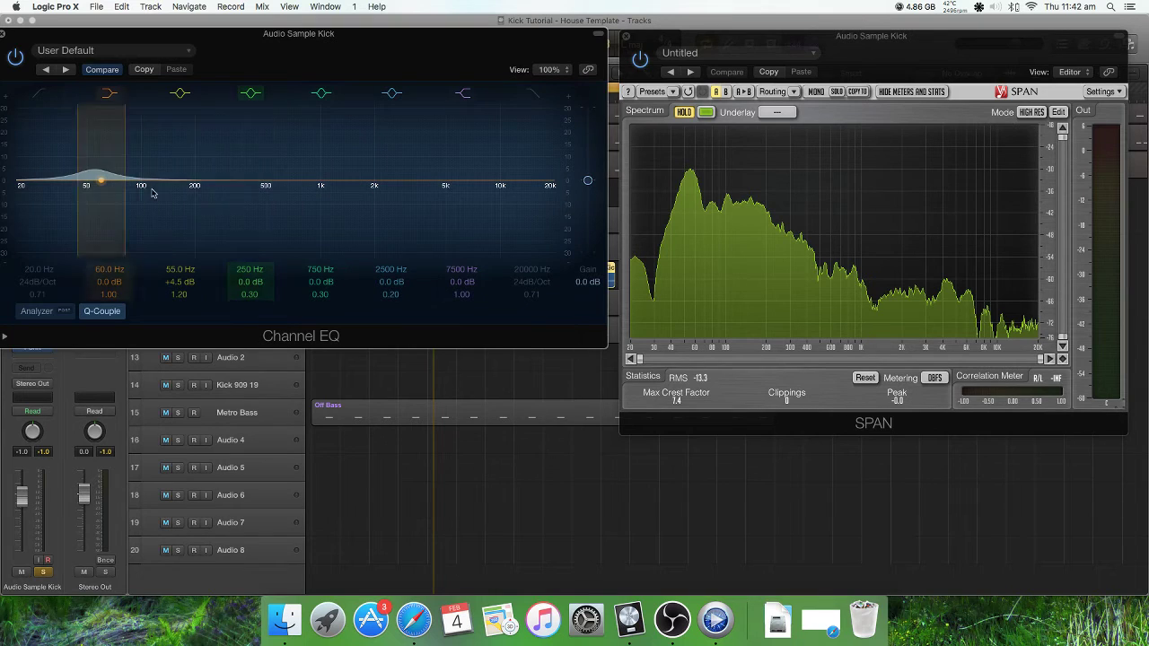
drag(214, 185, 147, 186)
click(5, 34)
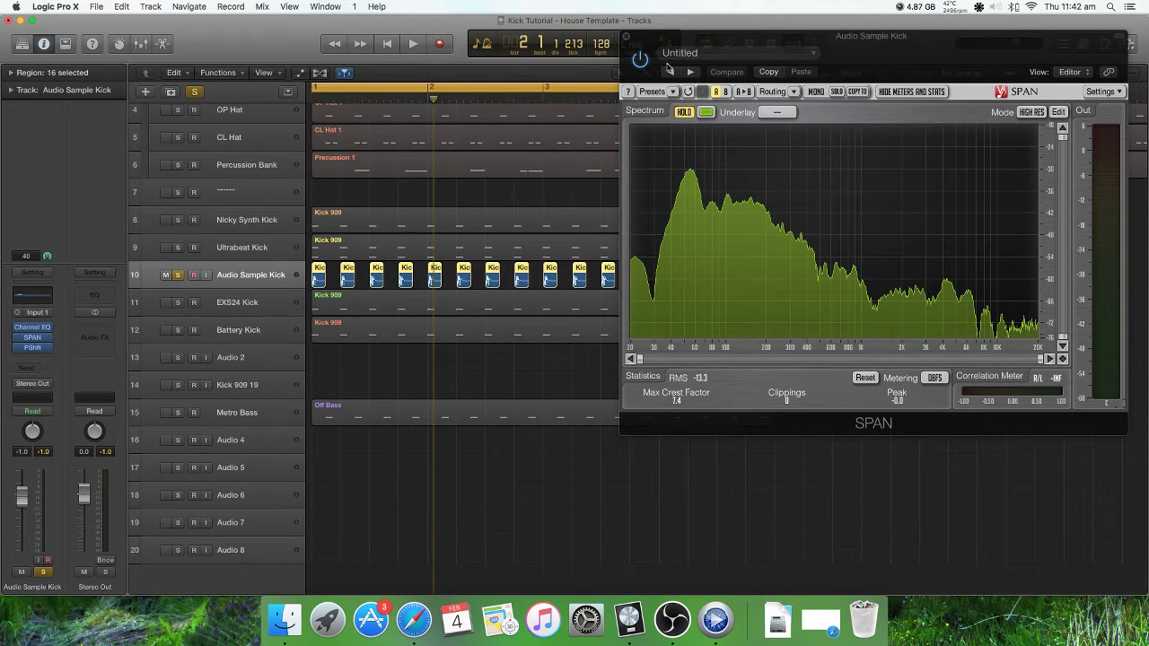
click(626, 39)
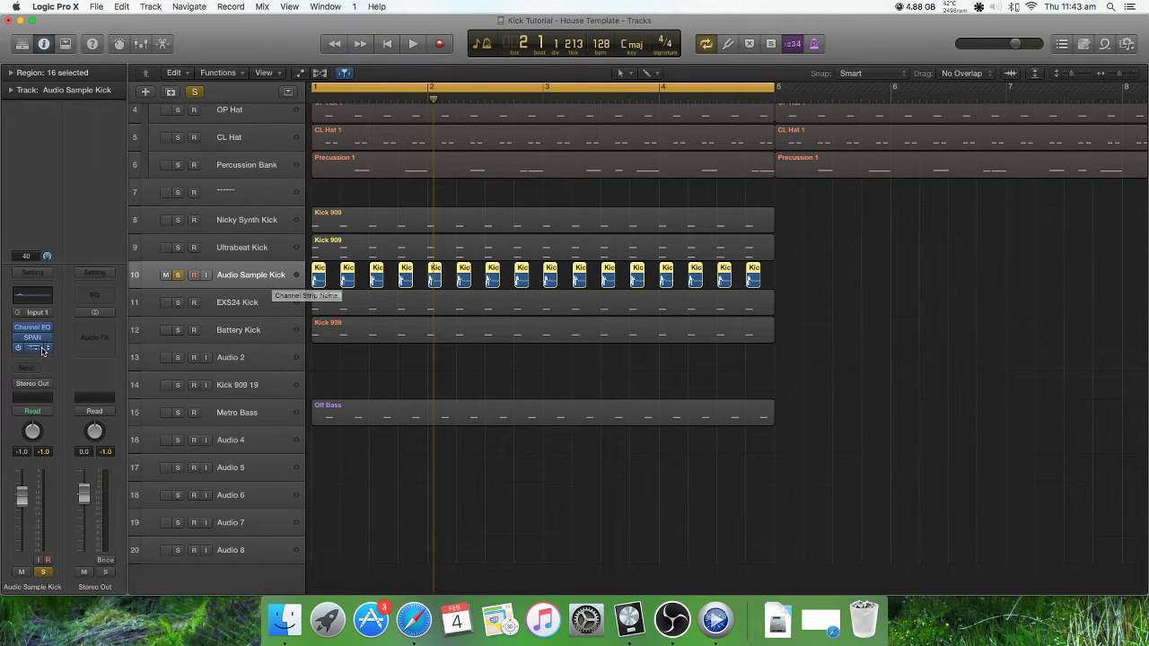
Step: Choose the Pitch Shifter for the Audio Sample Kick's third effect slot and move its window over the empty arrangement area
mouse_move(51, 351)
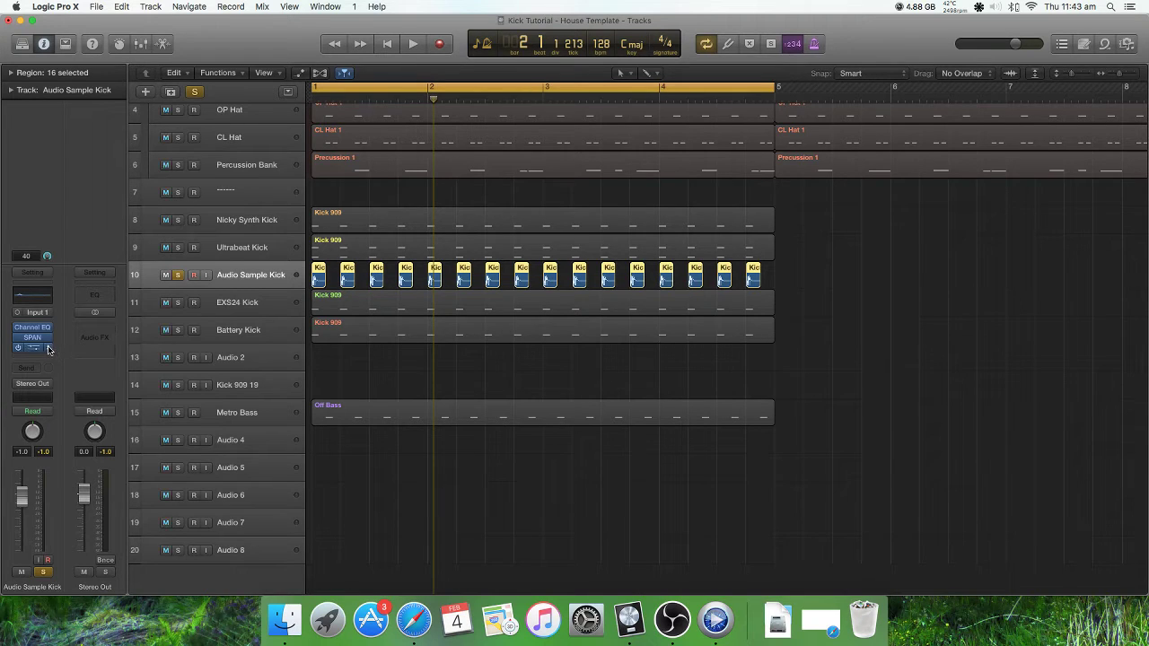
click(50, 350)
mouse_move(70, 467)
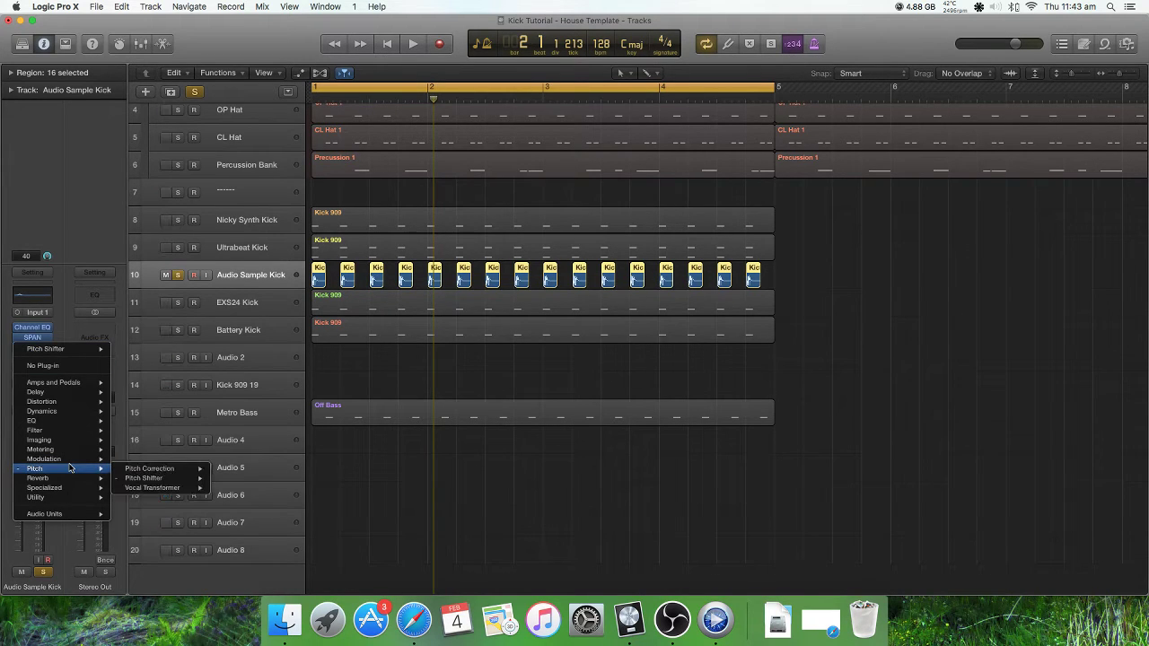
click(157, 479)
drag(139, 59, 900, 199)
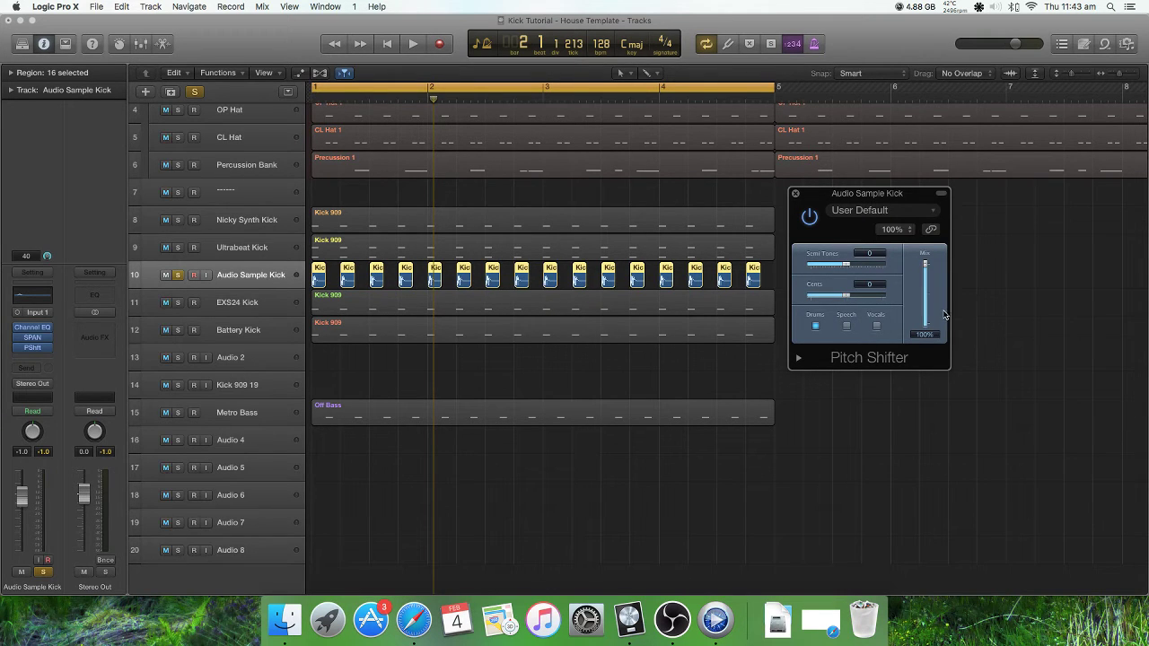
Step: Remove the Audio Sample Kick's Pitch Shifter, insert a fresh mono Pitch Shifter and move its window over the empty arrangement area
click(46, 347)
click(58, 367)
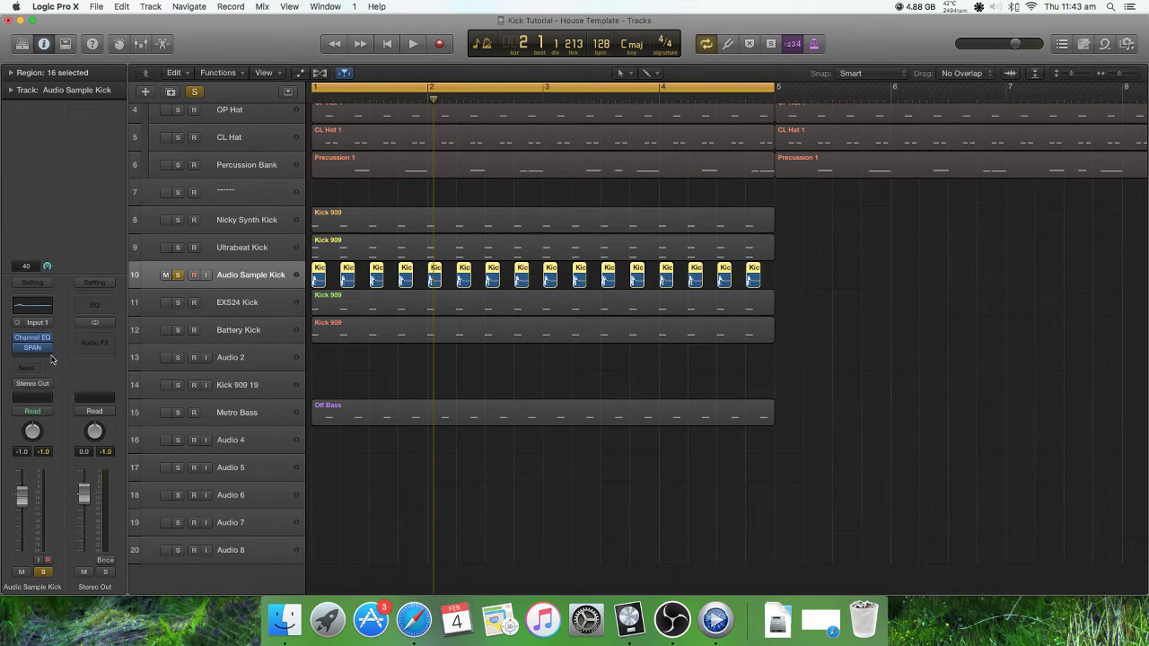
click(51, 359)
mouse_move(65, 459)
mouse_move(159, 470)
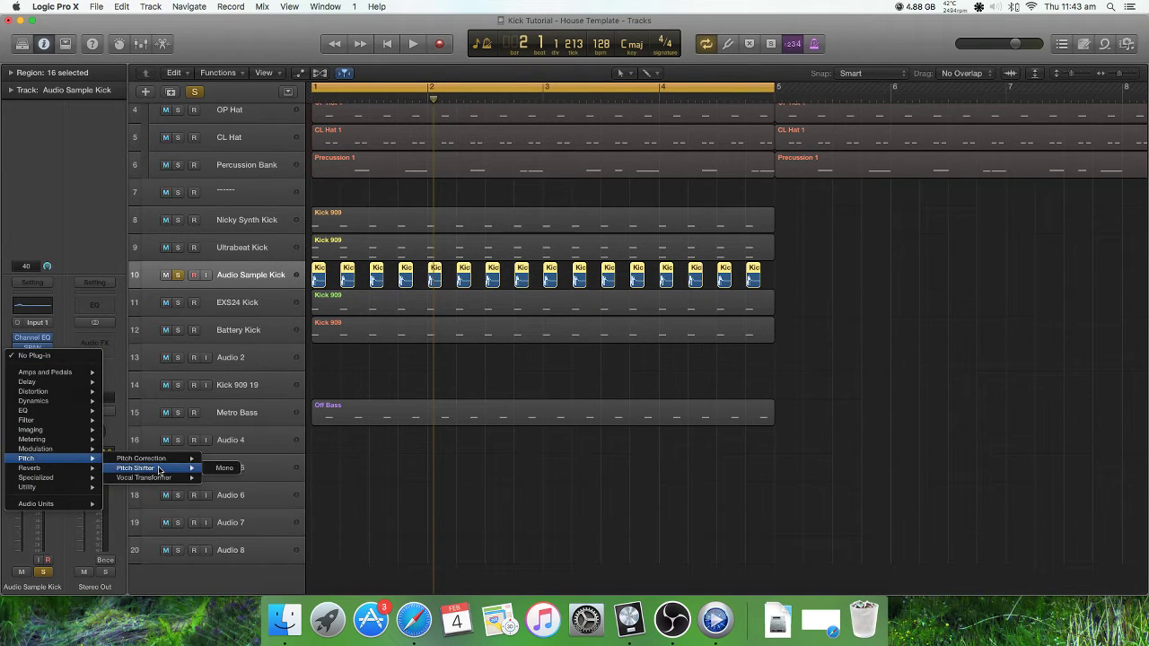
click(225, 469)
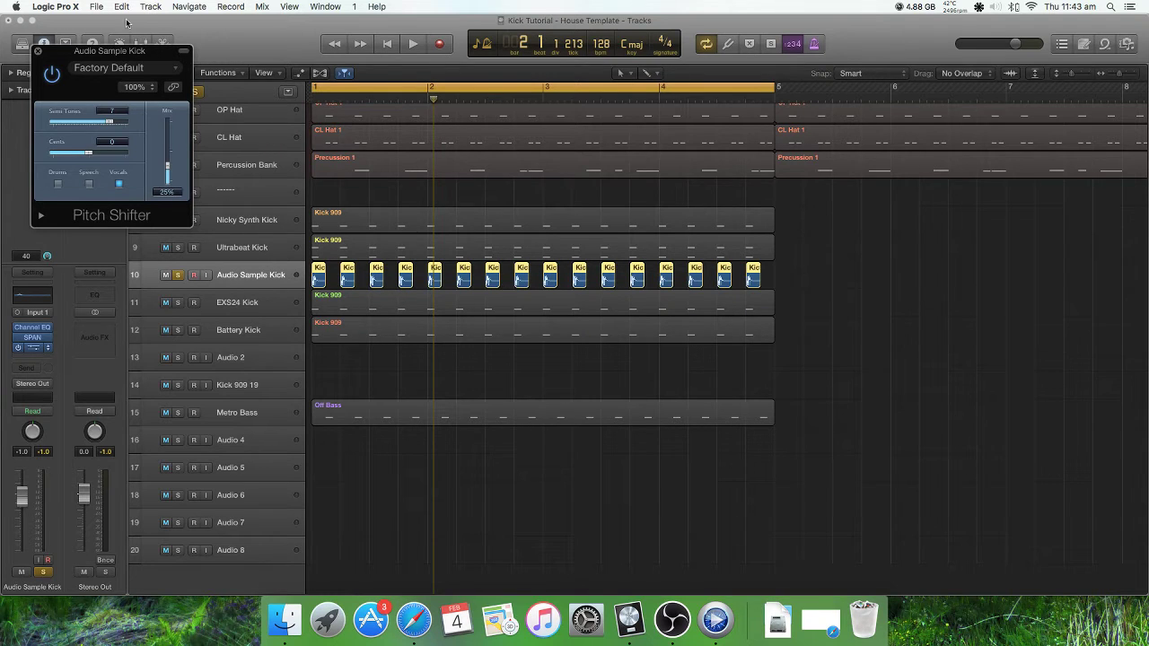
drag(122, 54, 878, 197)
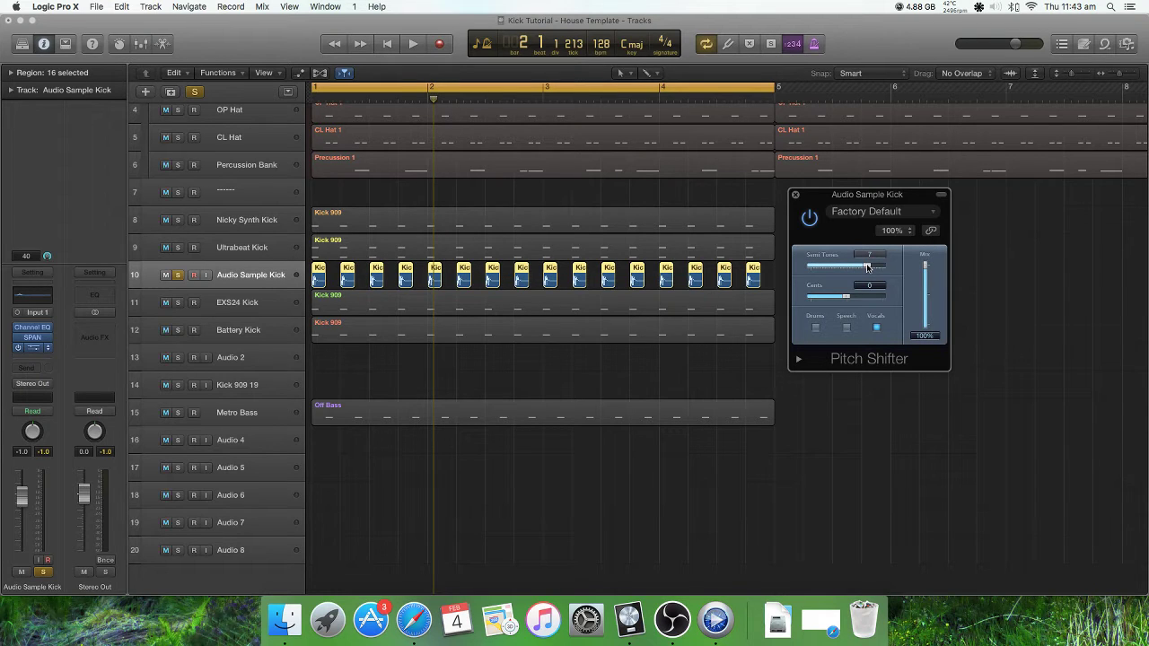
Step: Set the Pitch Shifter to 0 semitones, 100% mix and Drums mode, and play the Audio Sample Kick through it
drag(852, 269, 848, 271)
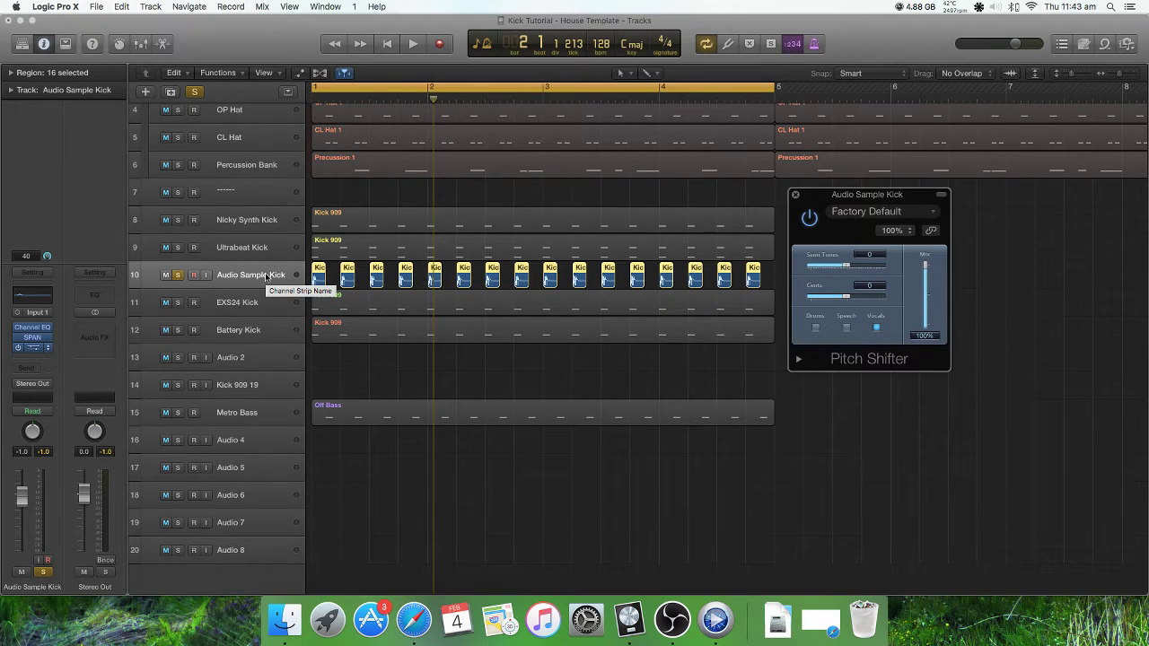
key(space)
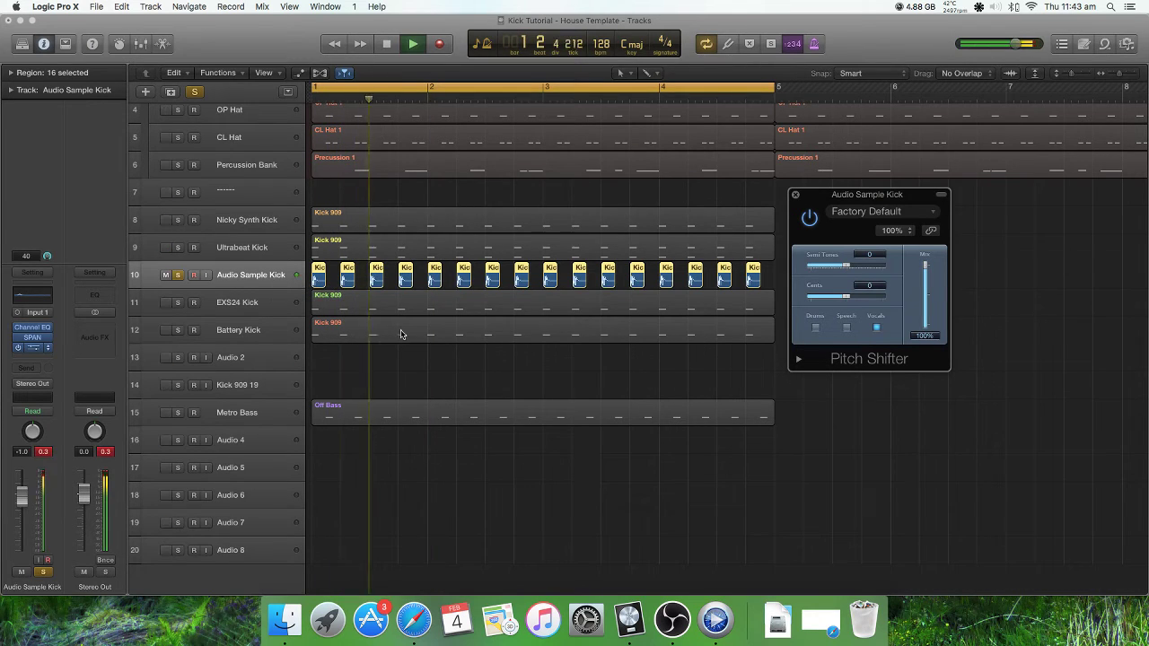
key(space)
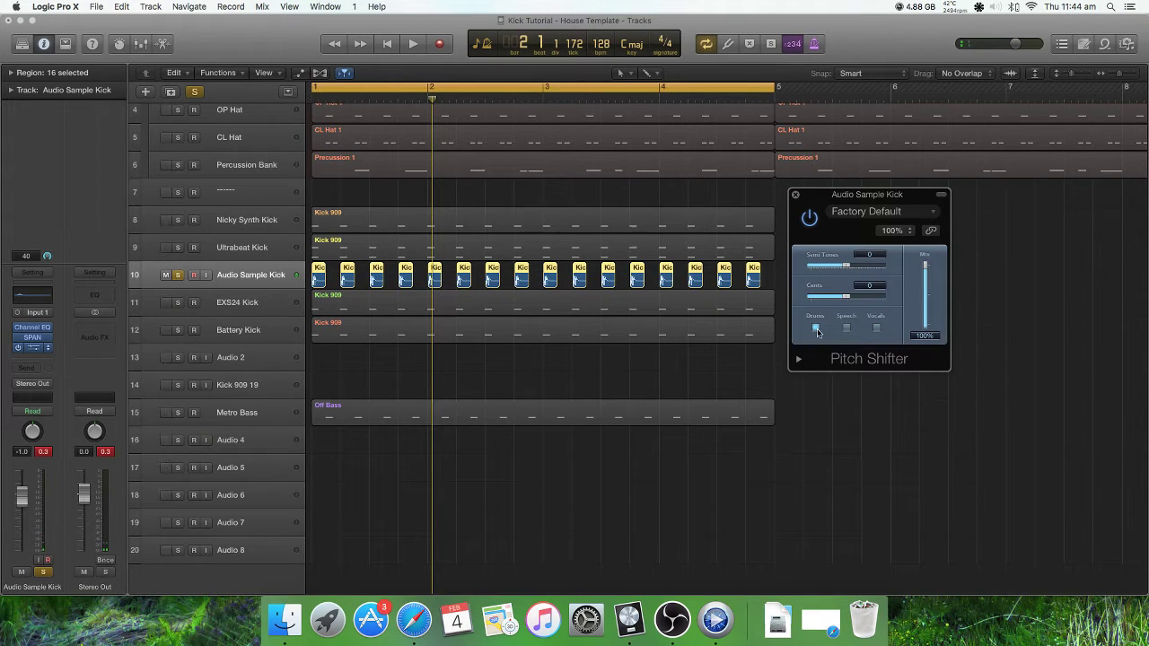
Step: Show the Pitch Shifter's extended parameters, set Timing to Pitch Tracking and Crossfade to 0%, and play the kick briefly
click(800, 361)
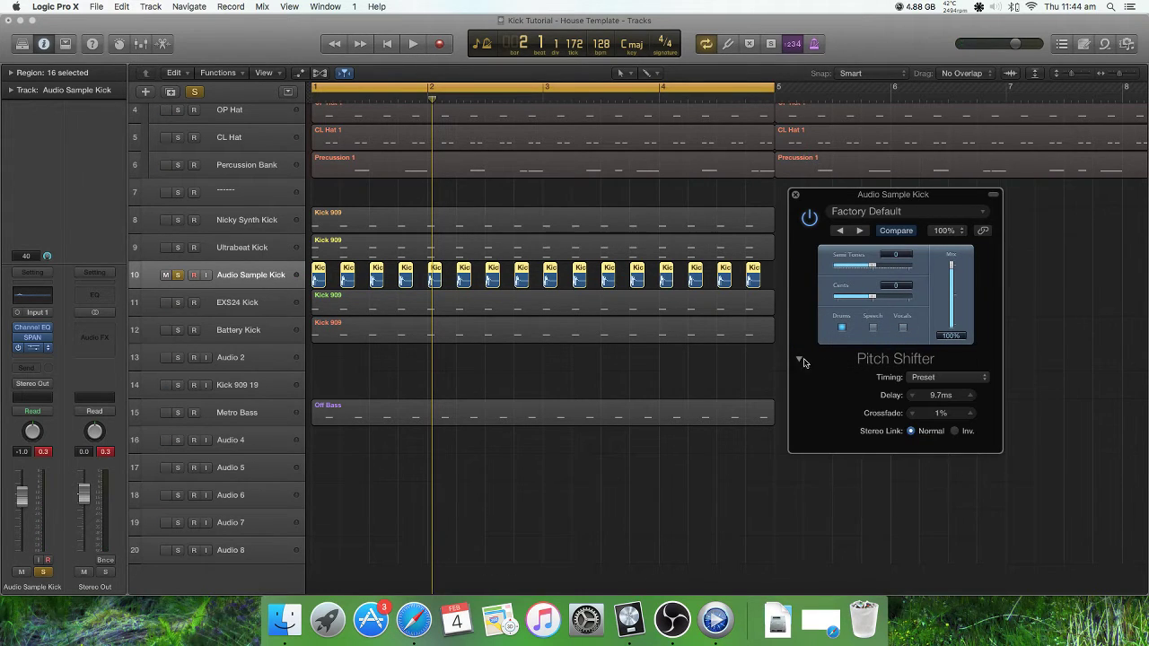
click(944, 380)
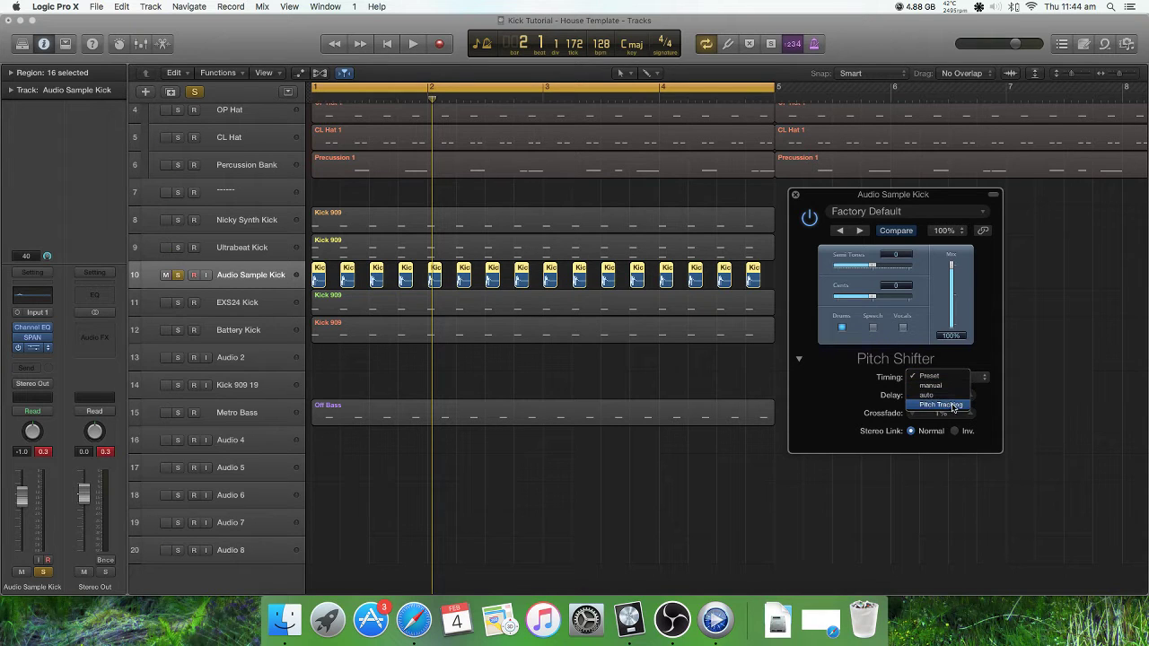
click(952, 407)
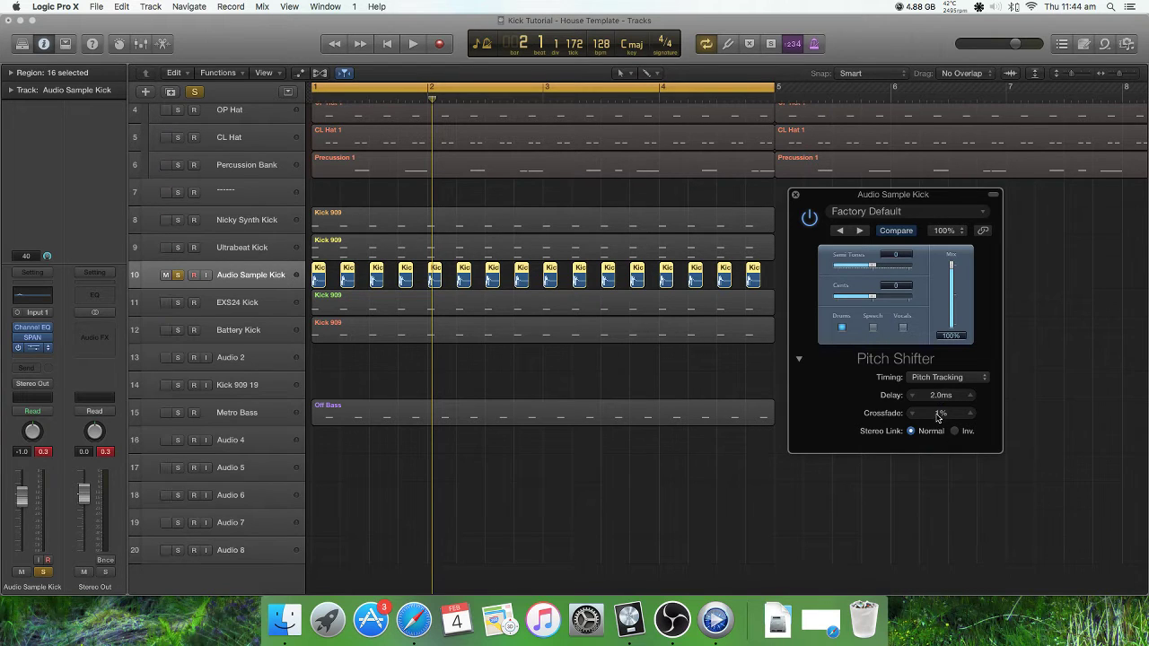
drag(938, 417, 936, 418)
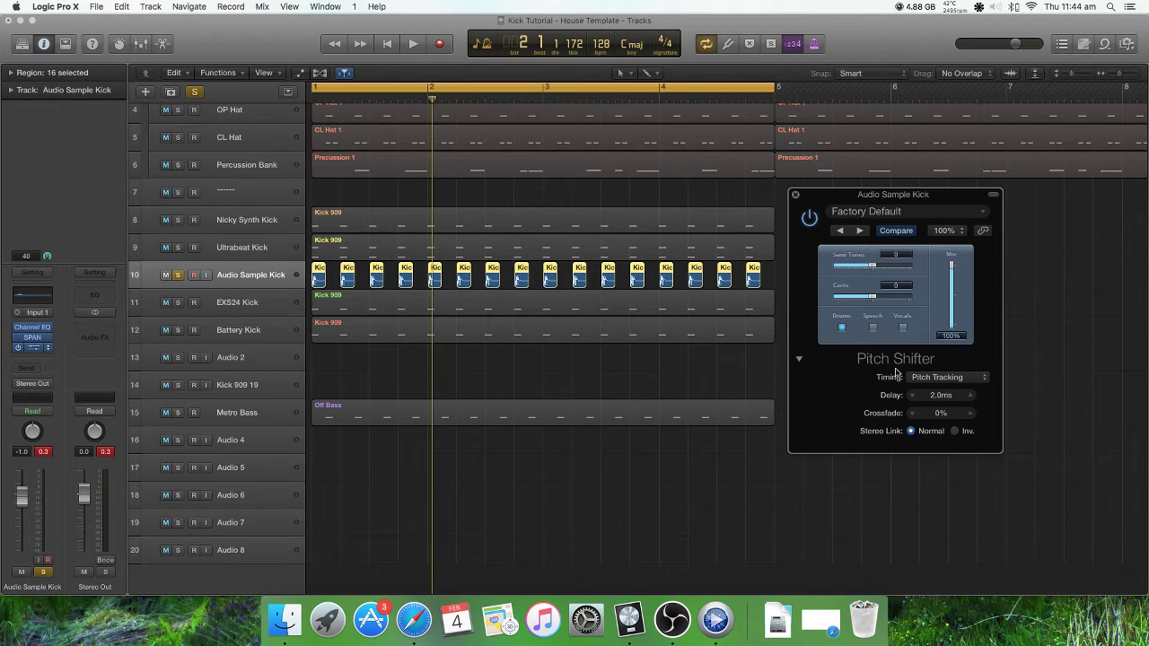
key(space)
key(space)
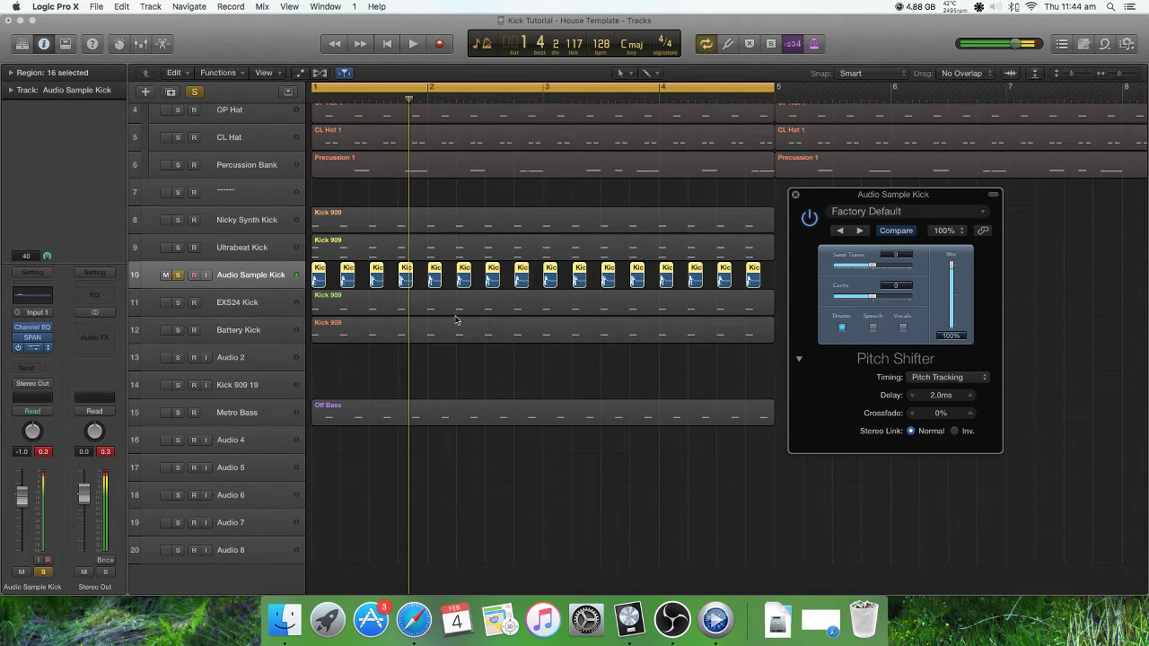
Step: Open SPAN on the Audio Sample Kick, move it beside the Pitch Shifter and examine the playing kick's spectrum, with and without Hold
click(32, 337)
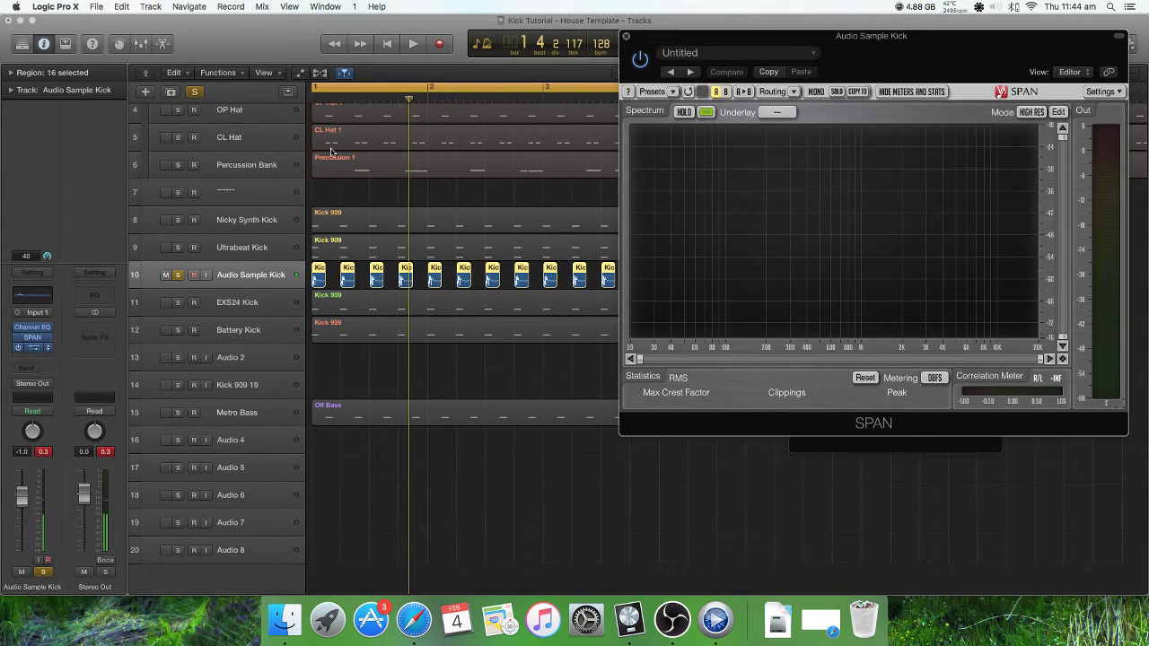
drag(938, 56, 563, 90)
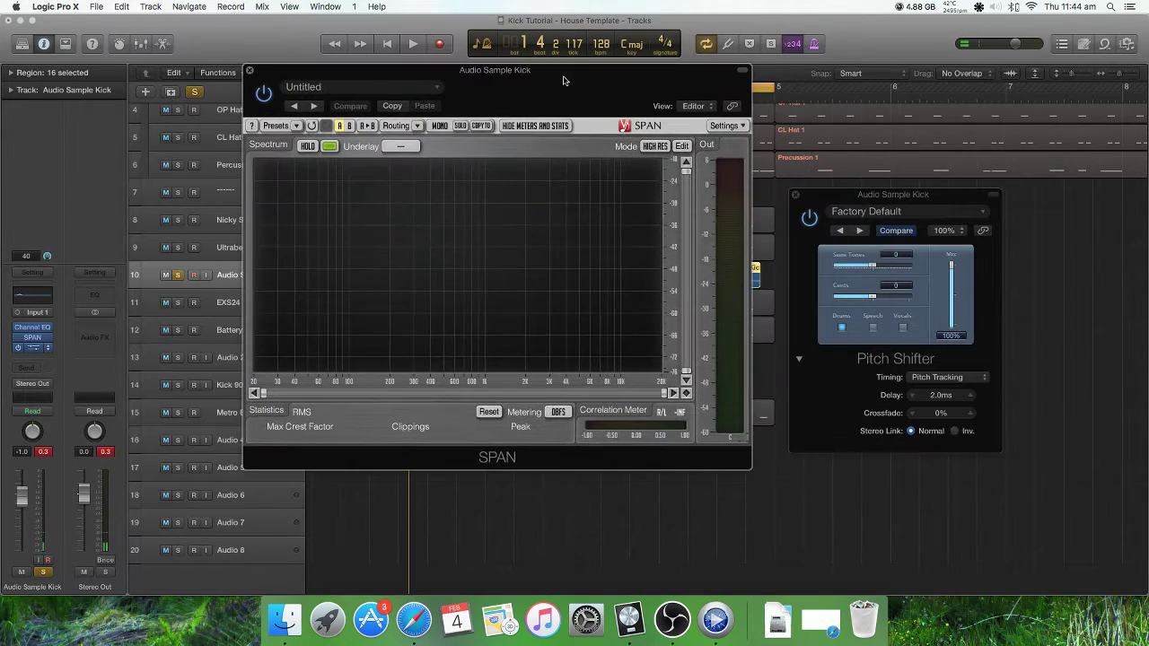
key(space)
click(309, 146)
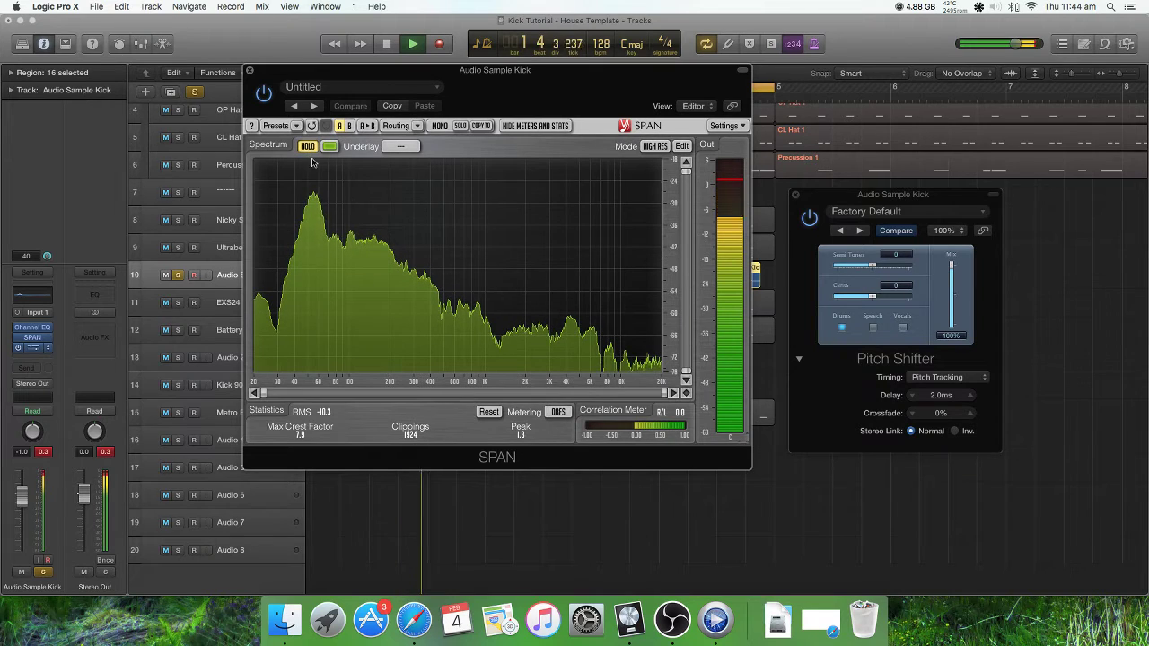
click(307, 146)
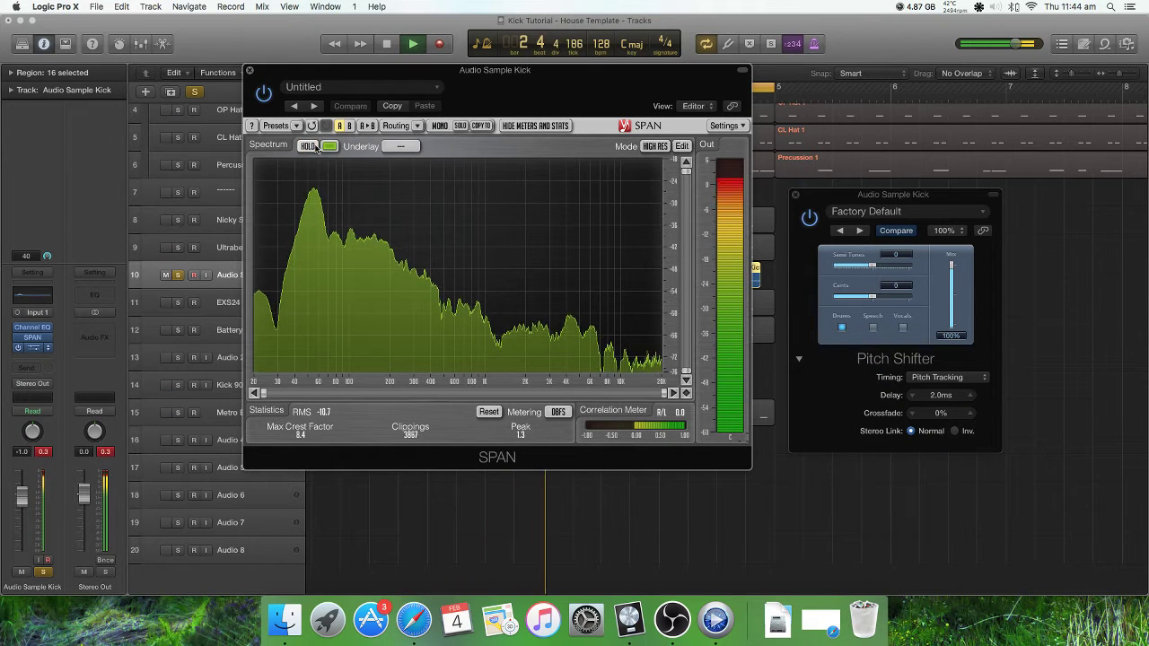
key(space)
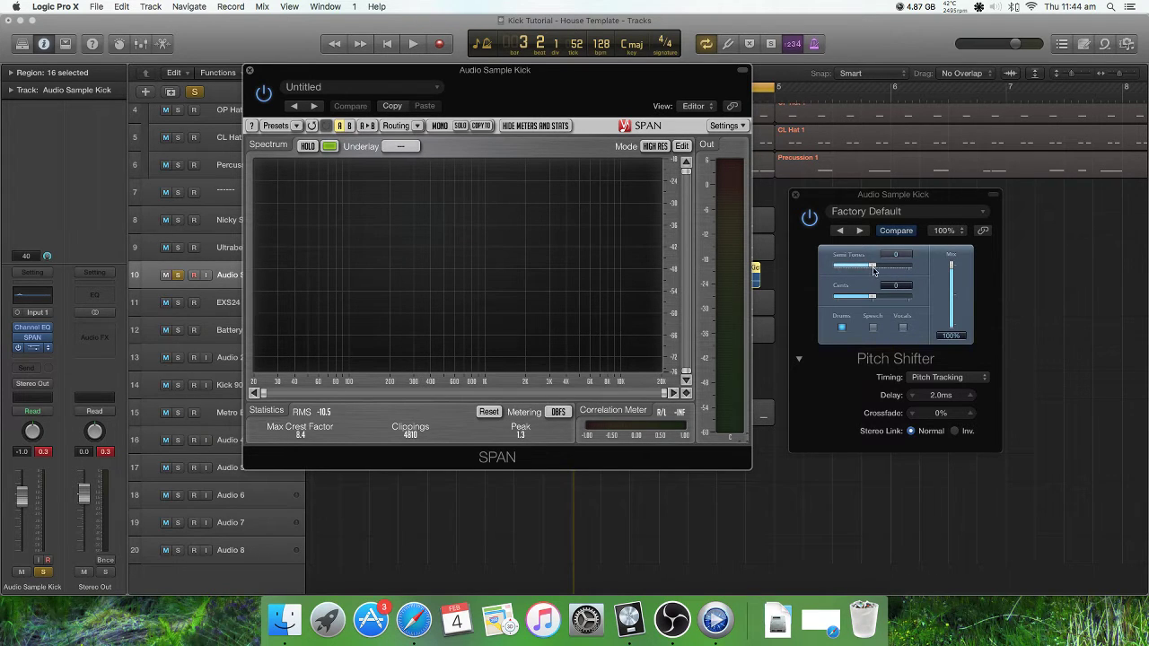
Step: Raise the Pitch Shifter to 3 semitones, close its window and play the kick to examine its spectrum in the repositioned SPAN
drag(873, 268, 876, 268)
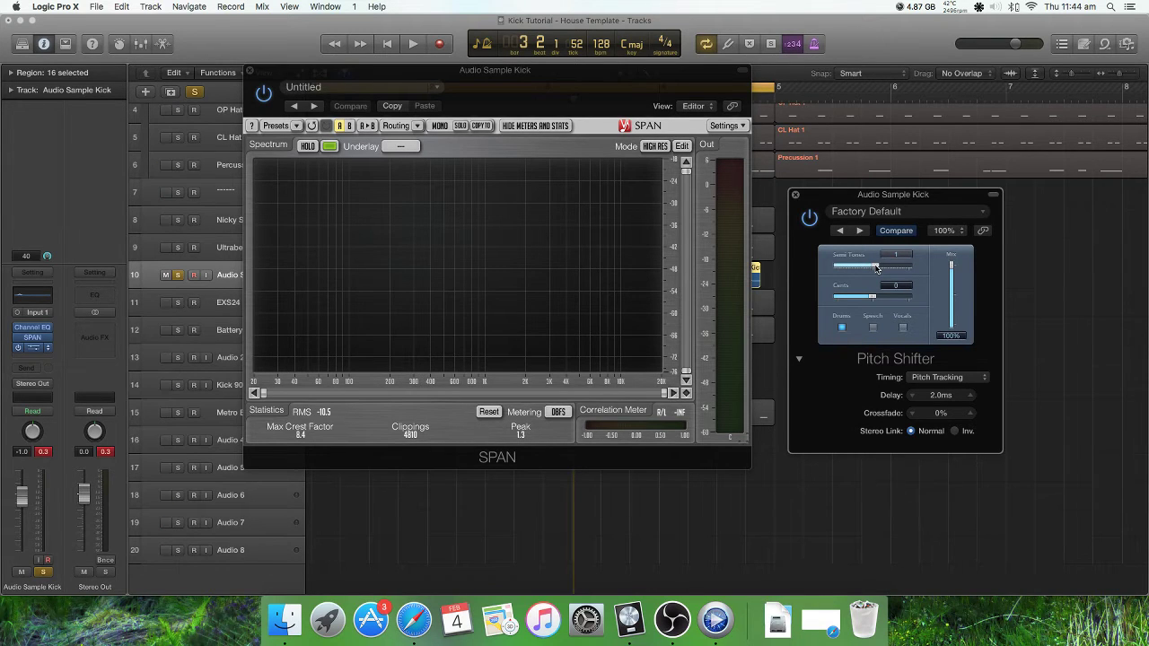
drag(878, 268, 881, 268)
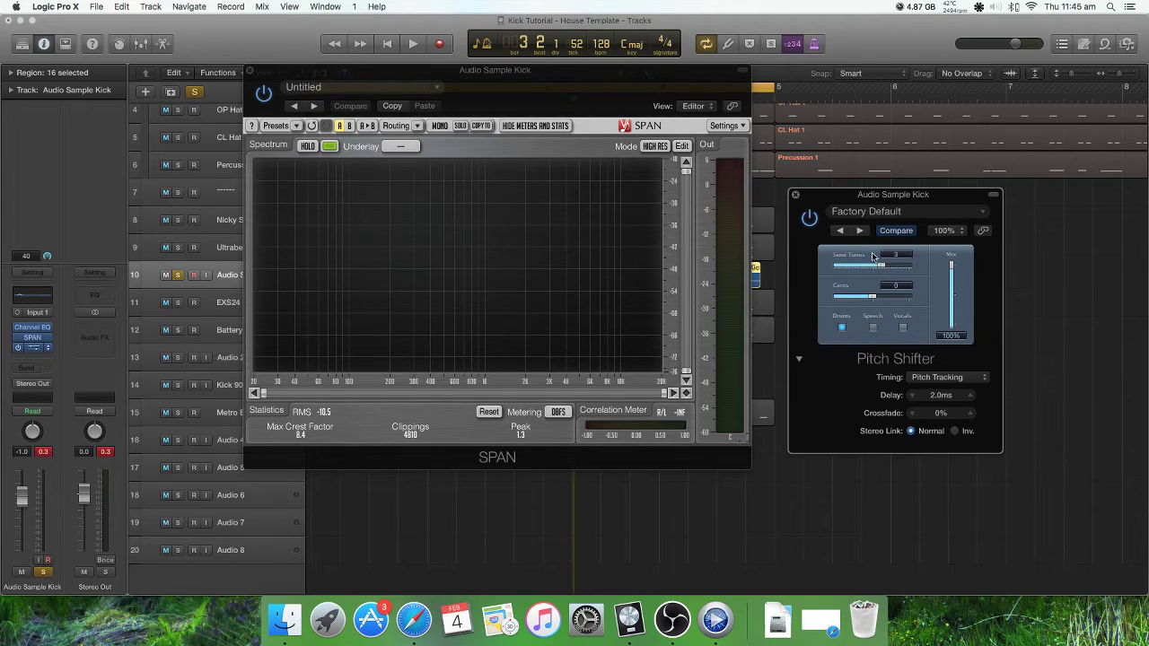
click(796, 196)
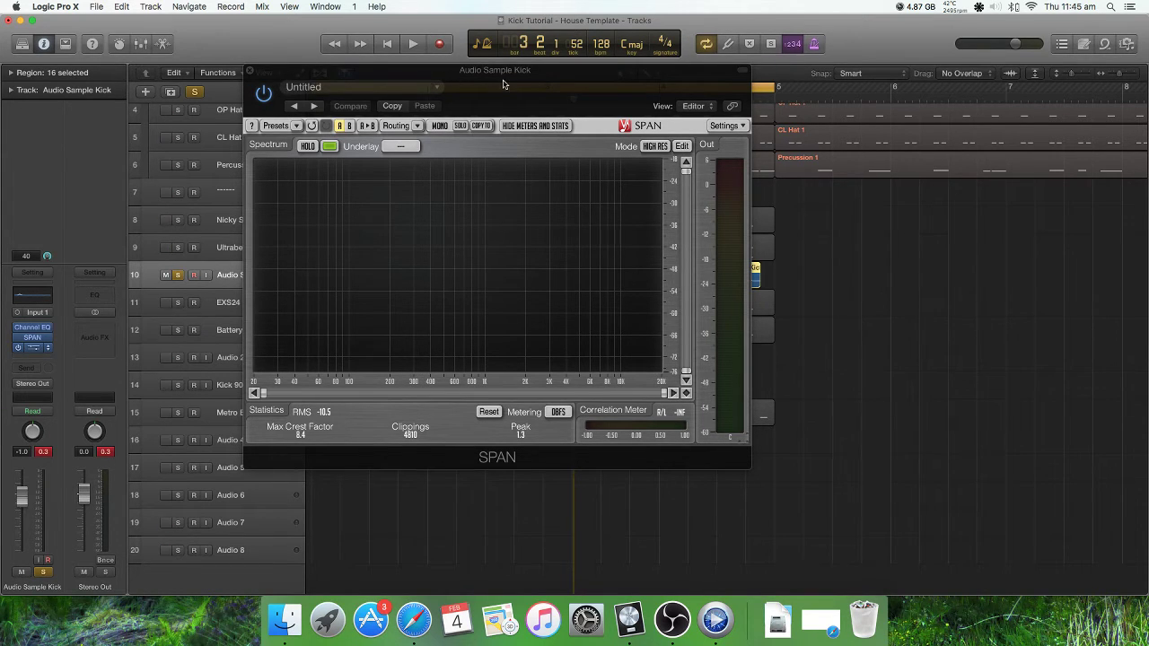
drag(504, 85, 734, 82)
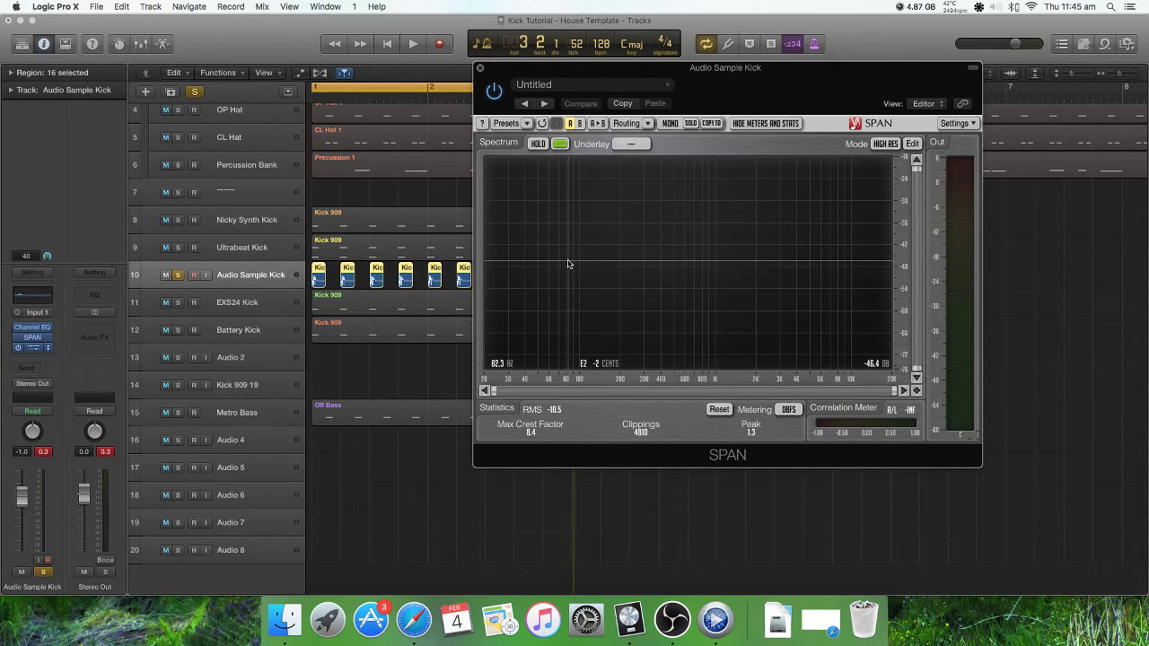
key(space)
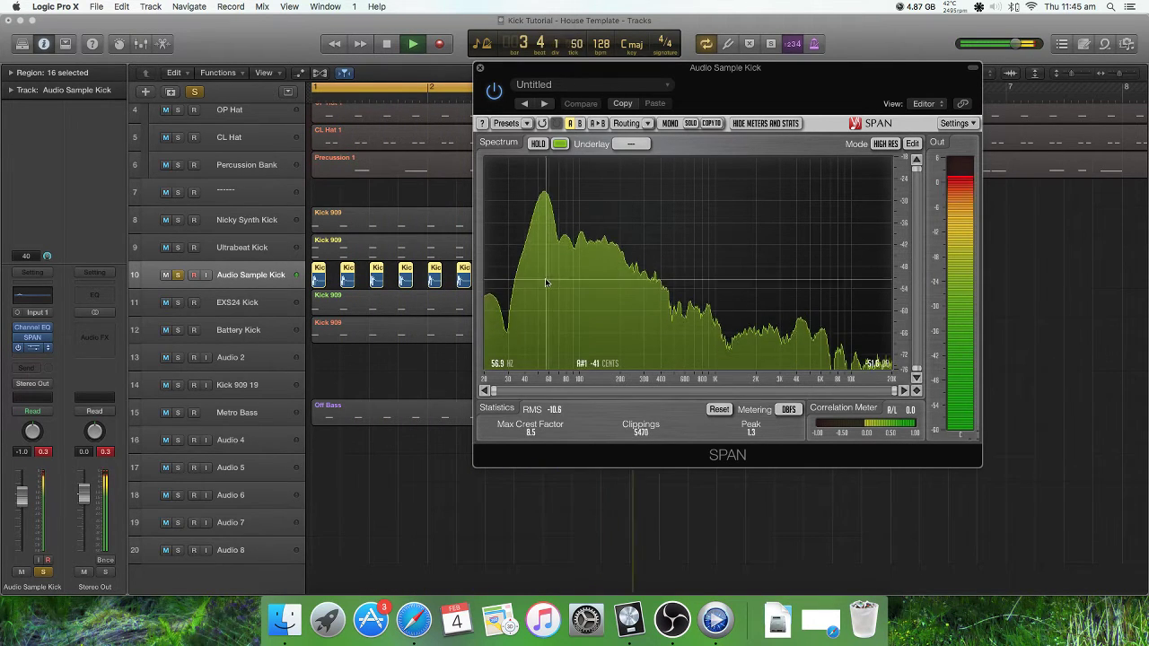
click(480, 68)
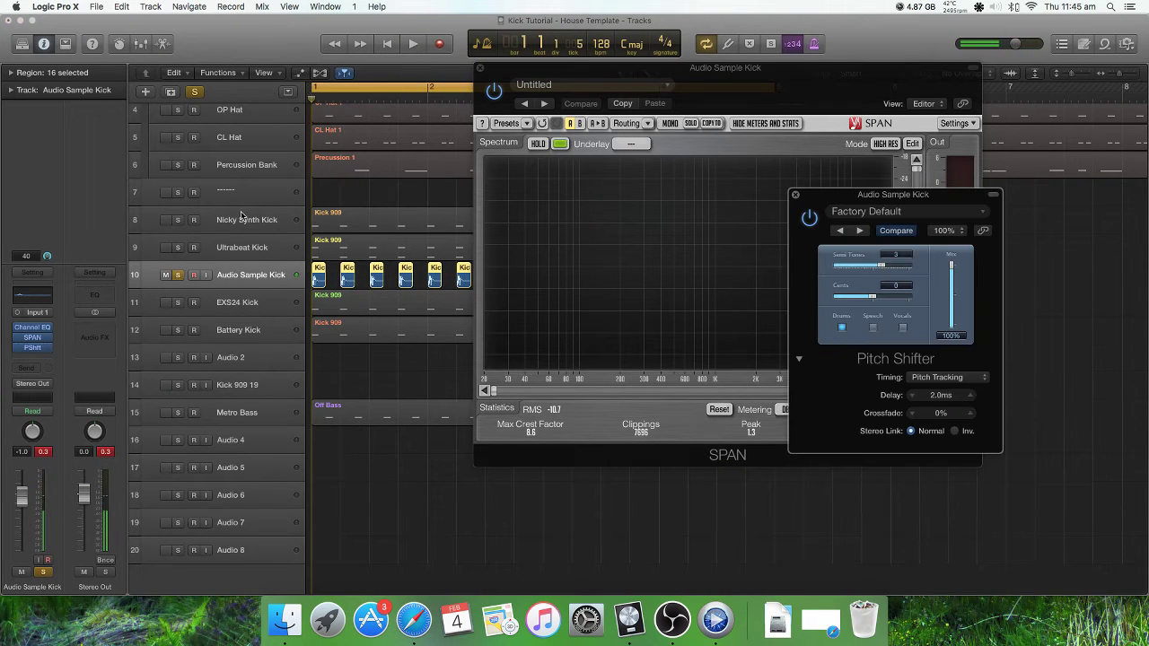
Step: Move the reopened Pitch Shifter window over SPAN, set it to 0 semitones and play the kick
drag(919, 197, 873, 186)
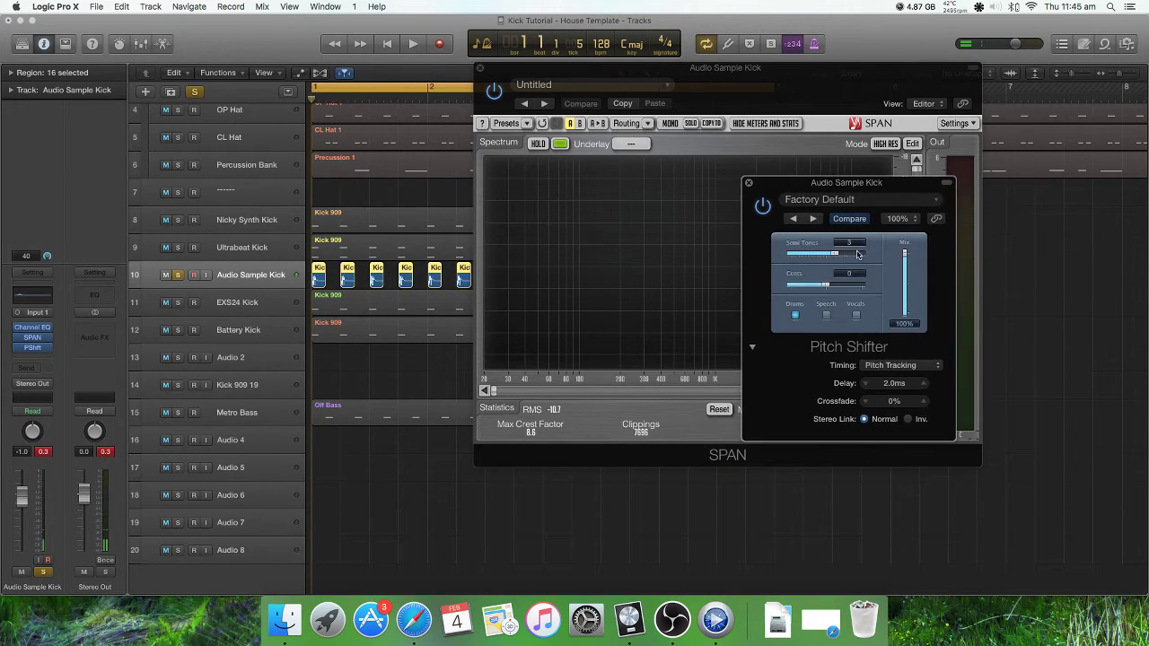
drag(857, 255, 827, 255)
key(space)
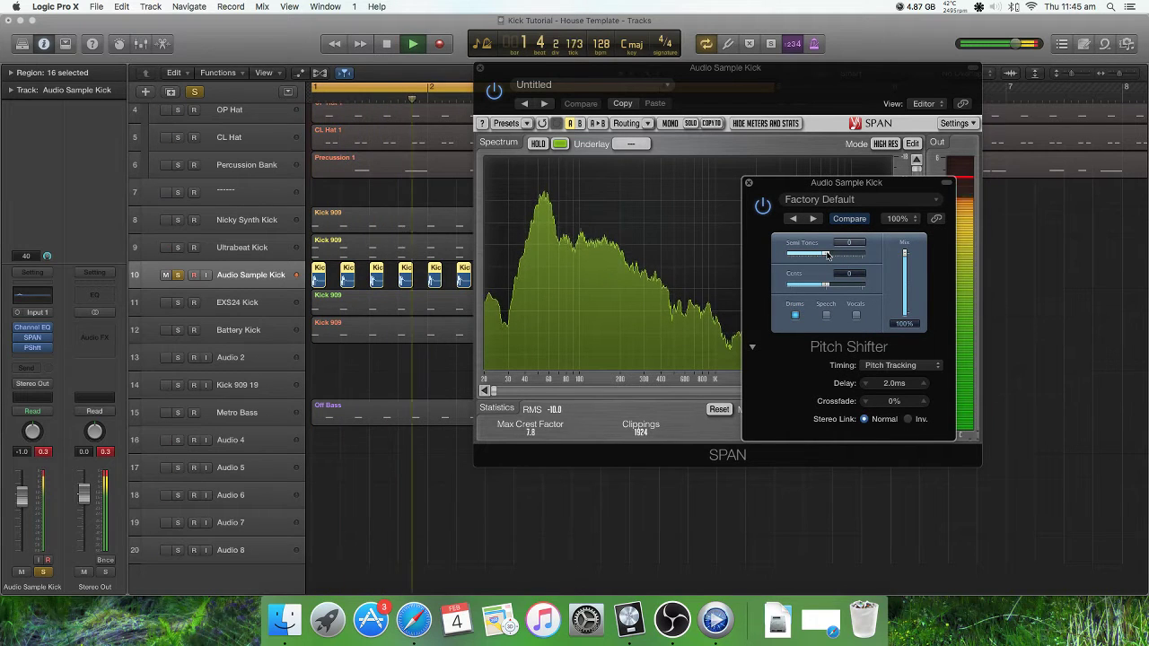
key(space)
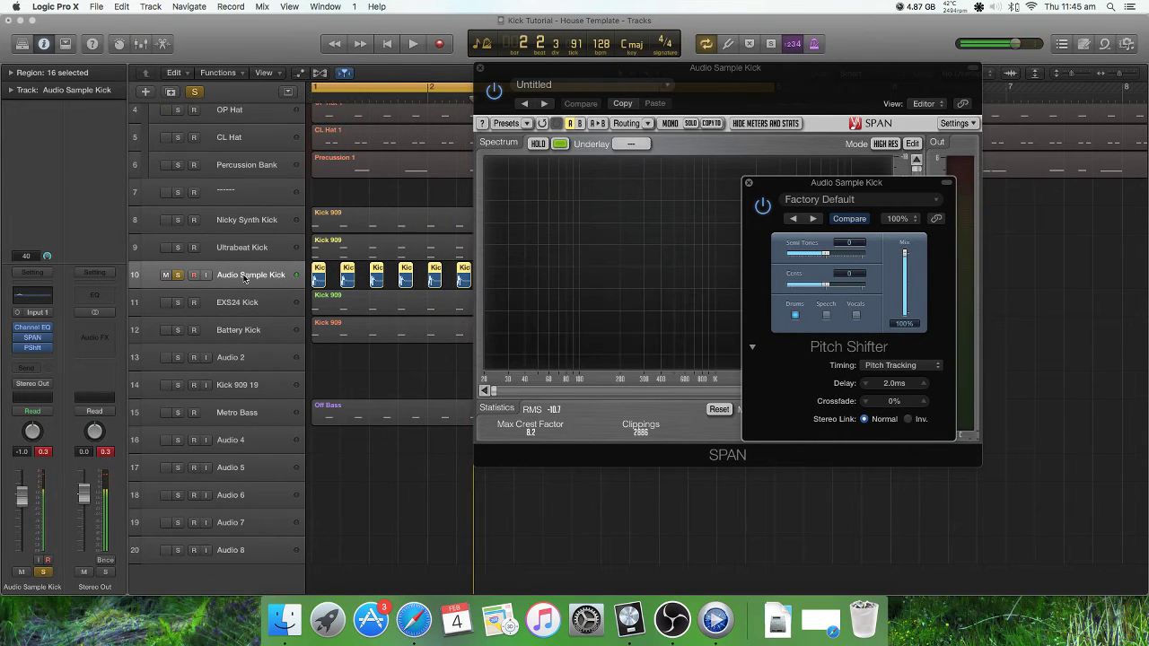
click(244, 279)
click(179, 276)
click(179, 276)
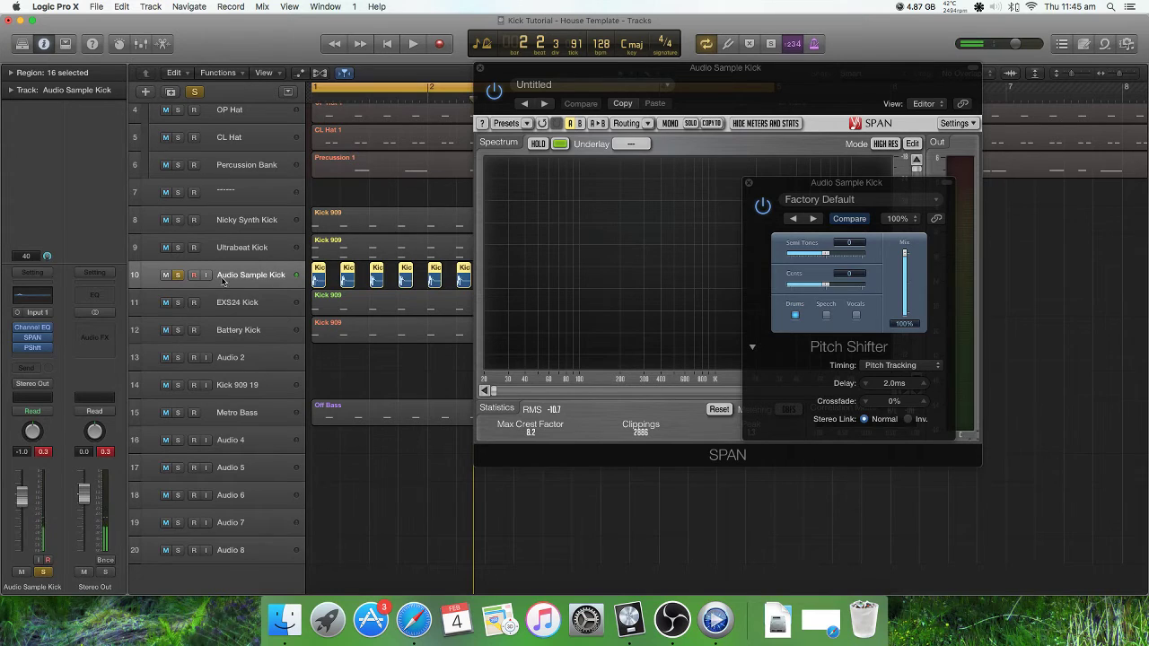
click(29, 350)
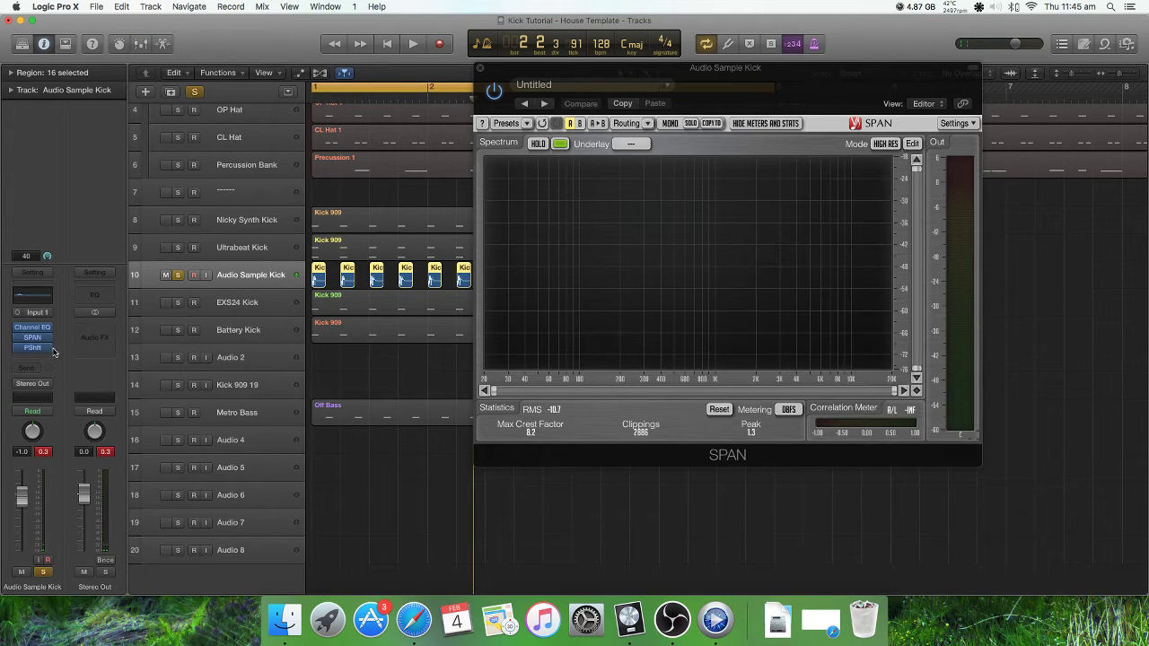
click(34, 348)
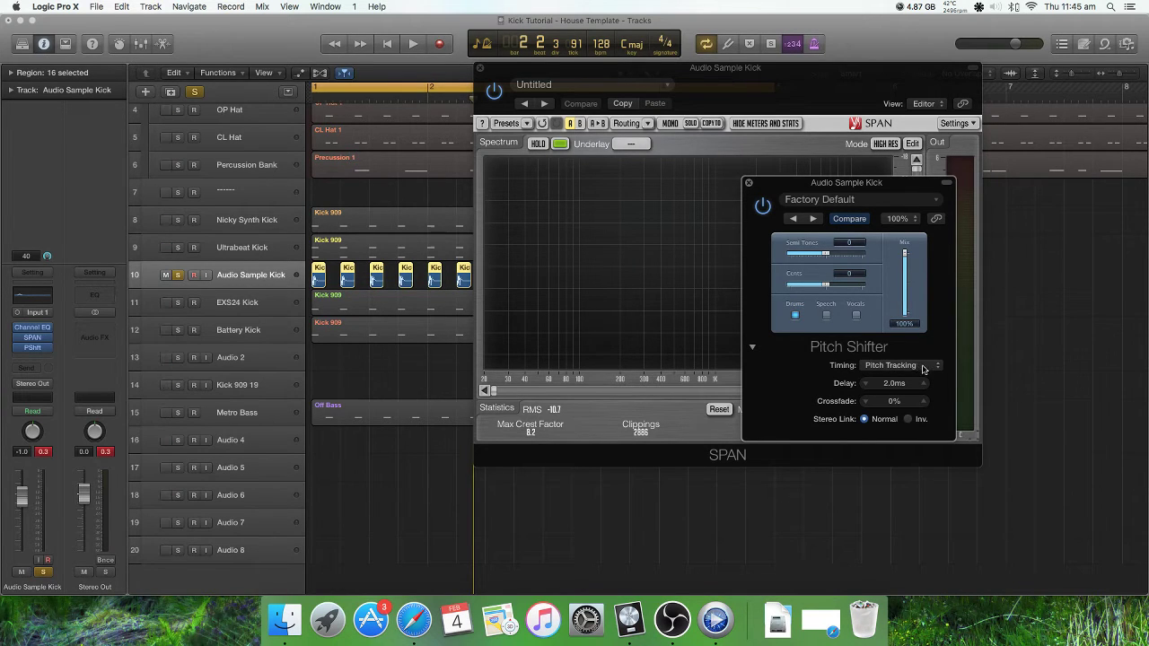
Step: Play the Audio Sample Kick while raising the Pitch Shifter, ending at 2 semitones
key(space)
mouse_move(825, 253)
mouse_down()
mouse_move(800, 257)
mouse_move(850, 260)
mouse_move(831, 258)
mouse_up()
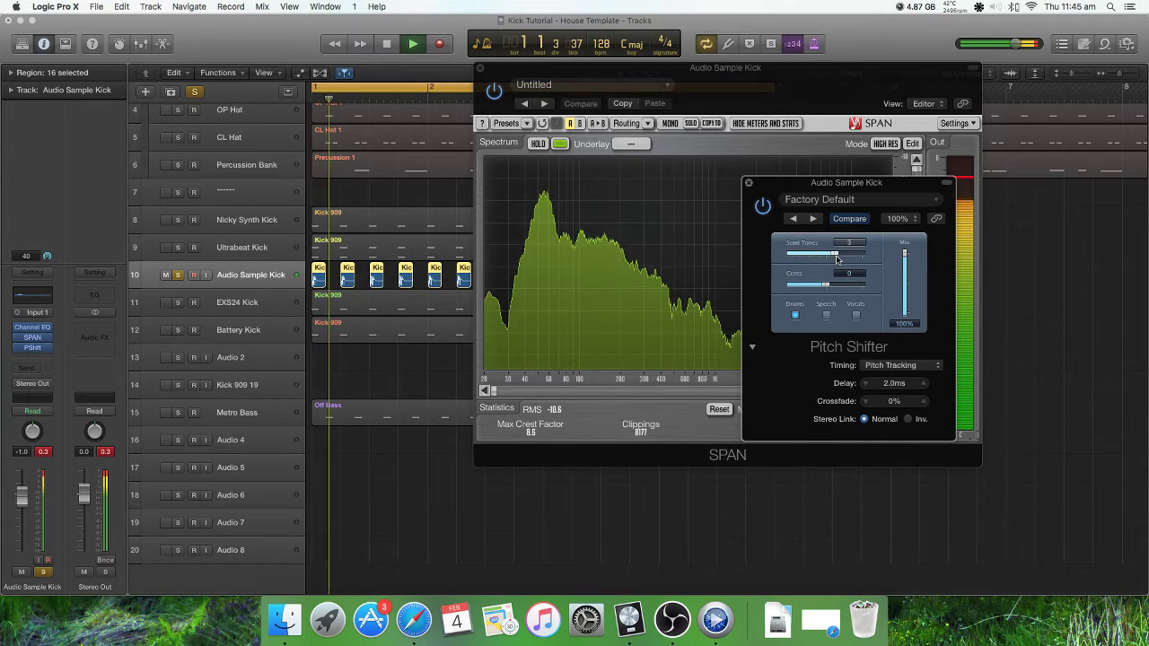
key(space)
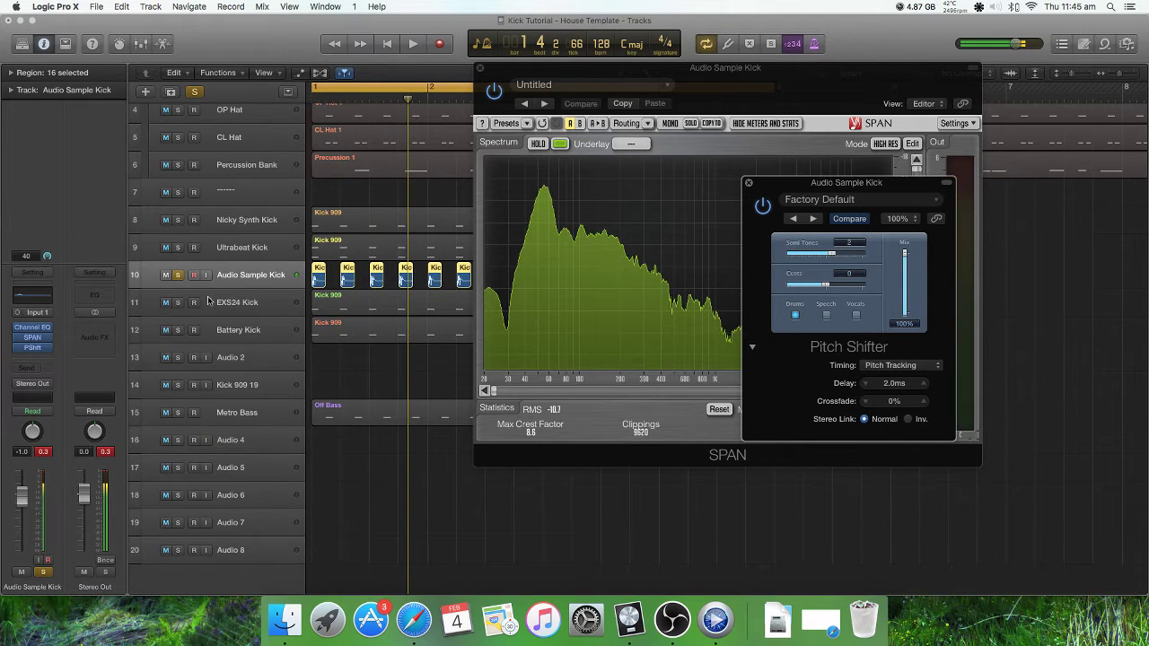
Step: Reorder the Audio Sample Kick's effects so that SPAN comes after the Pitch Shifter
click(49, 328)
click(51, 316)
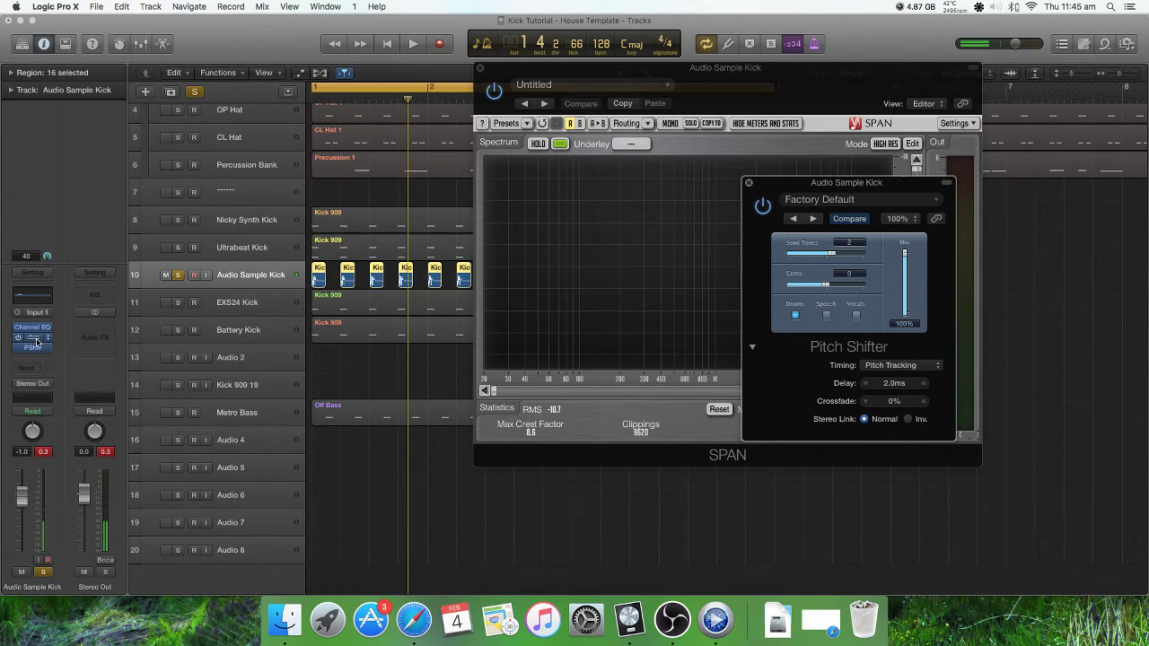
drag(35, 356, 36, 358)
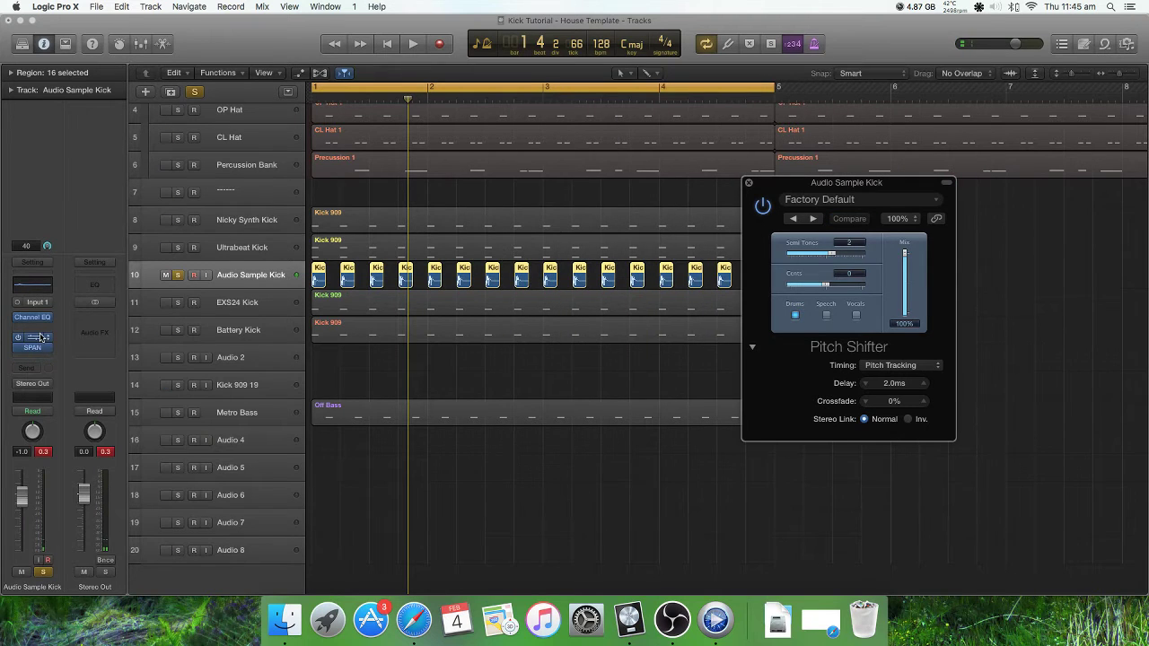
Step: Open SPAN beside the Pitch Shifter, play the kick to examine its shifted low-frequency peak, and close SPAN
click(33, 347)
drag(327, 53, 515, 68)
key(space)
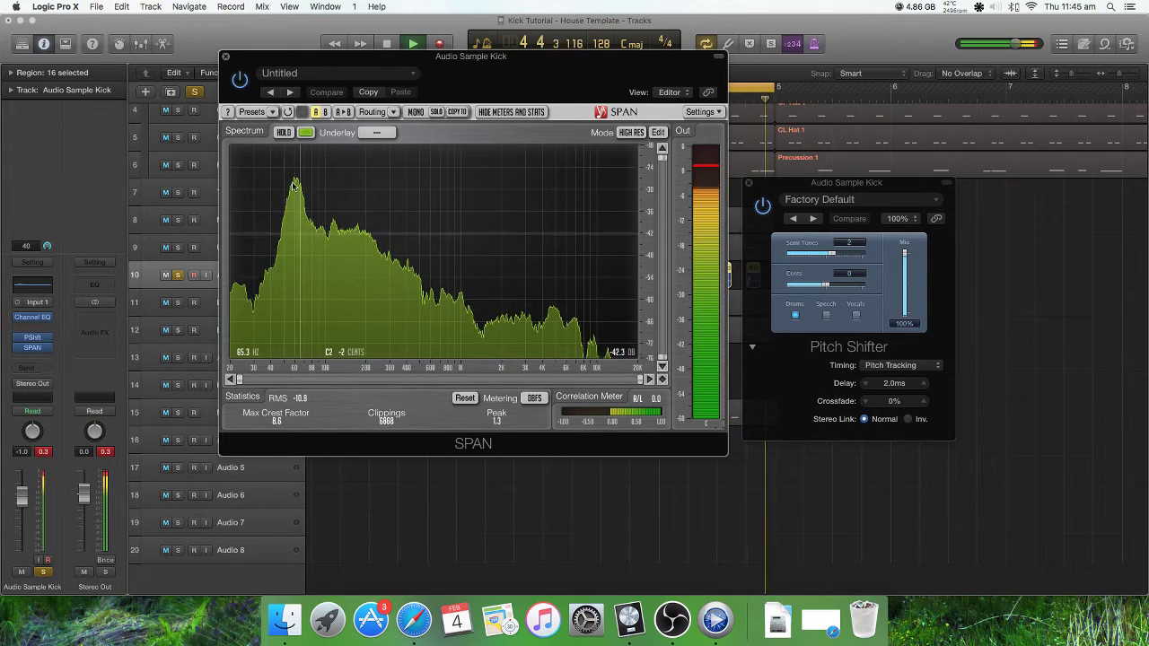
key(super+w)
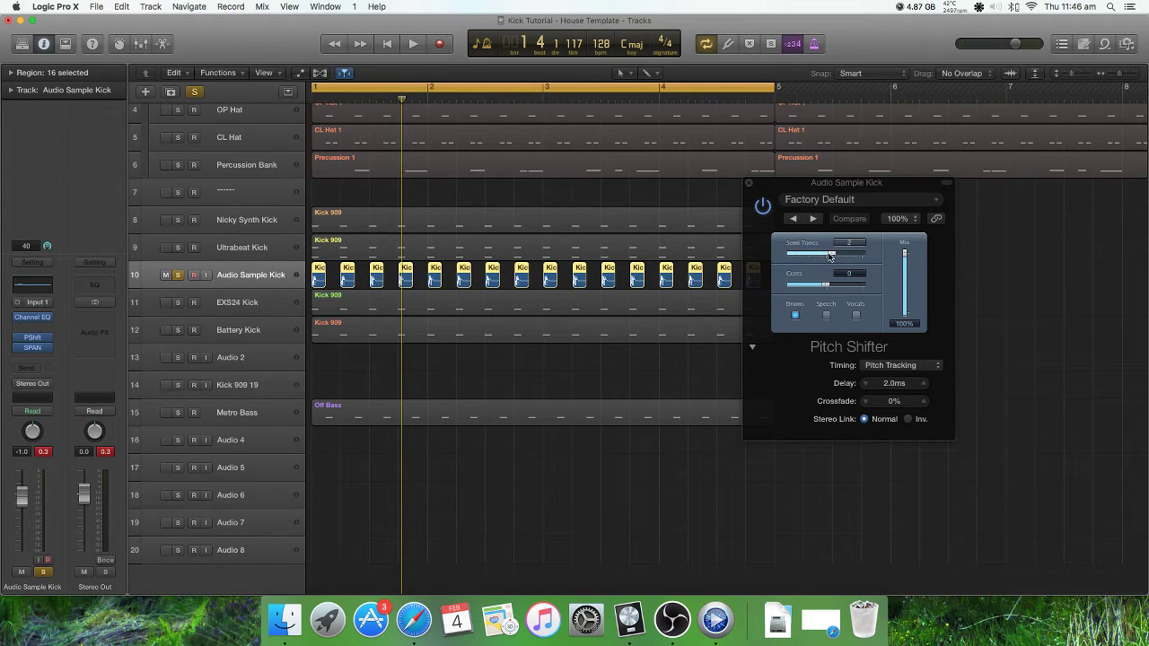
Step: Play the kick while lowering the Pitch Shifter to 0 semitones and raising it to 3 to compare the pitches
key(space)
drag(834, 258, 827, 256)
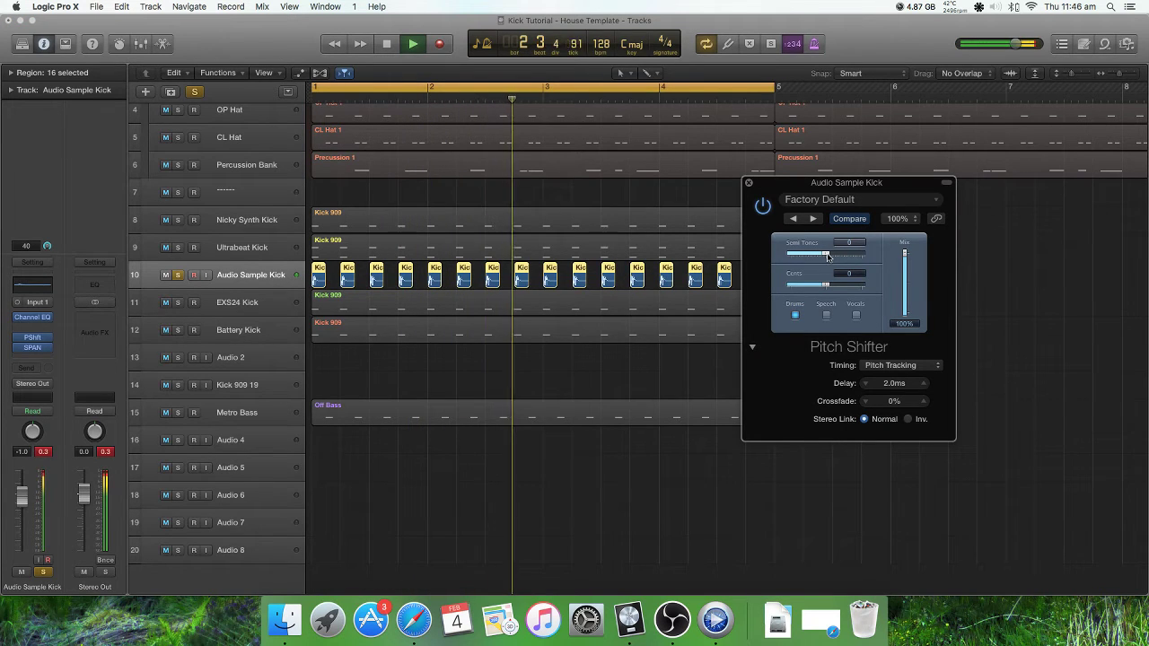
drag(827, 256, 837, 258)
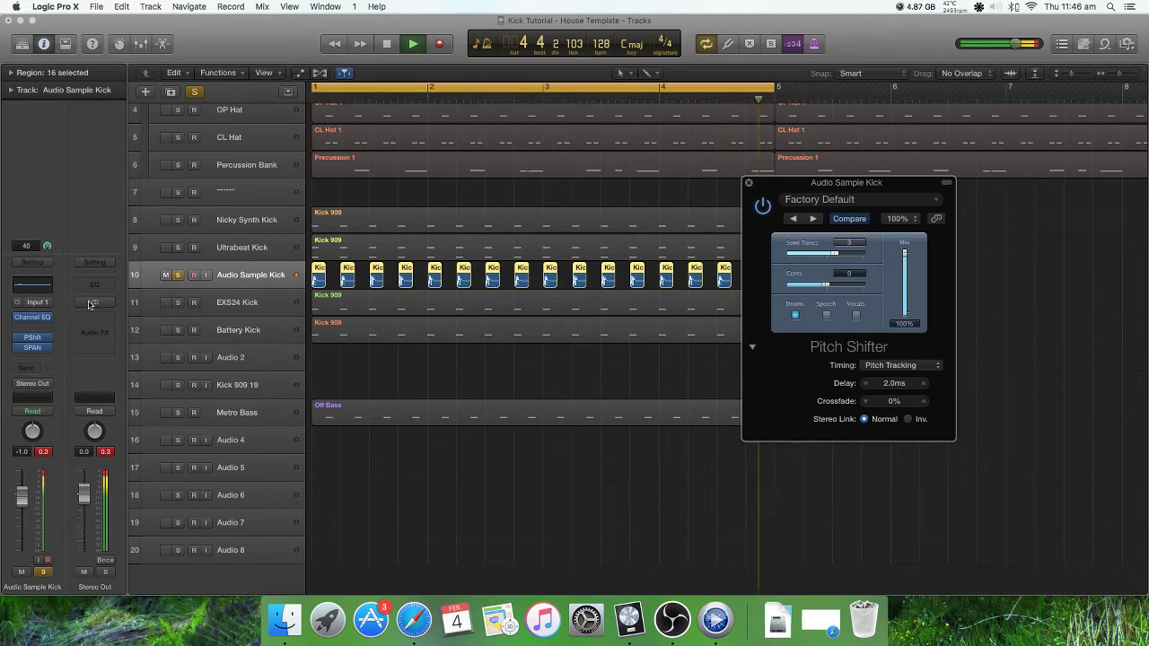
key(space)
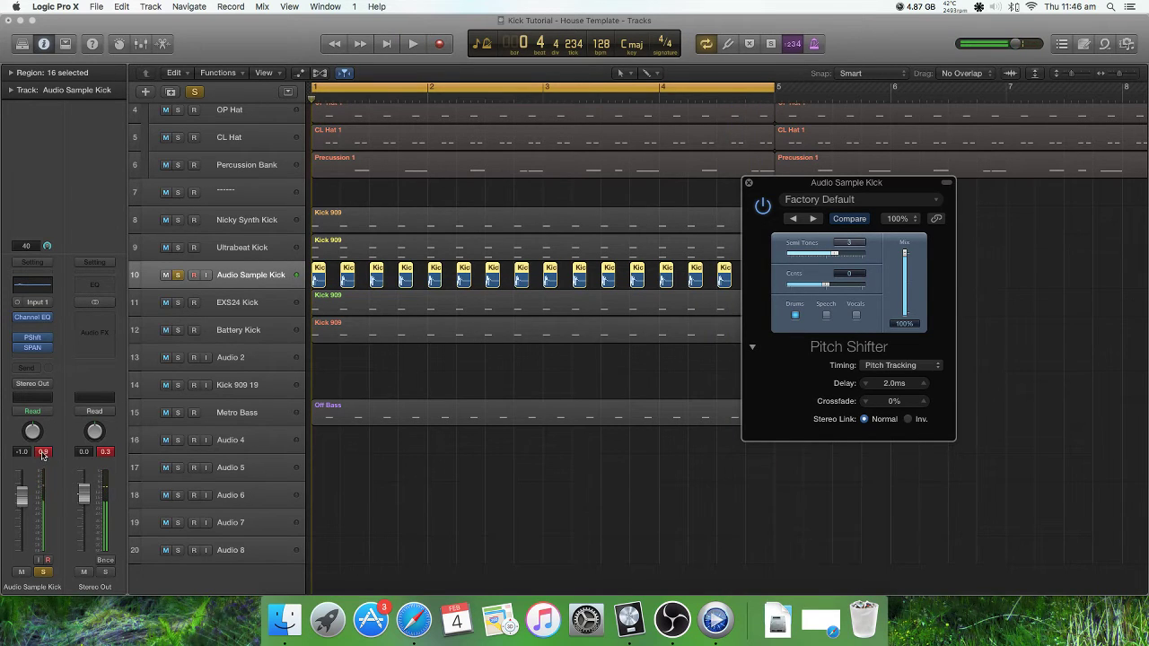
Step: Clear the channel peak levels and play the pitch-shifted Audio Sample Kick with SPAN open to examine its fundamental frequency
click(42, 452)
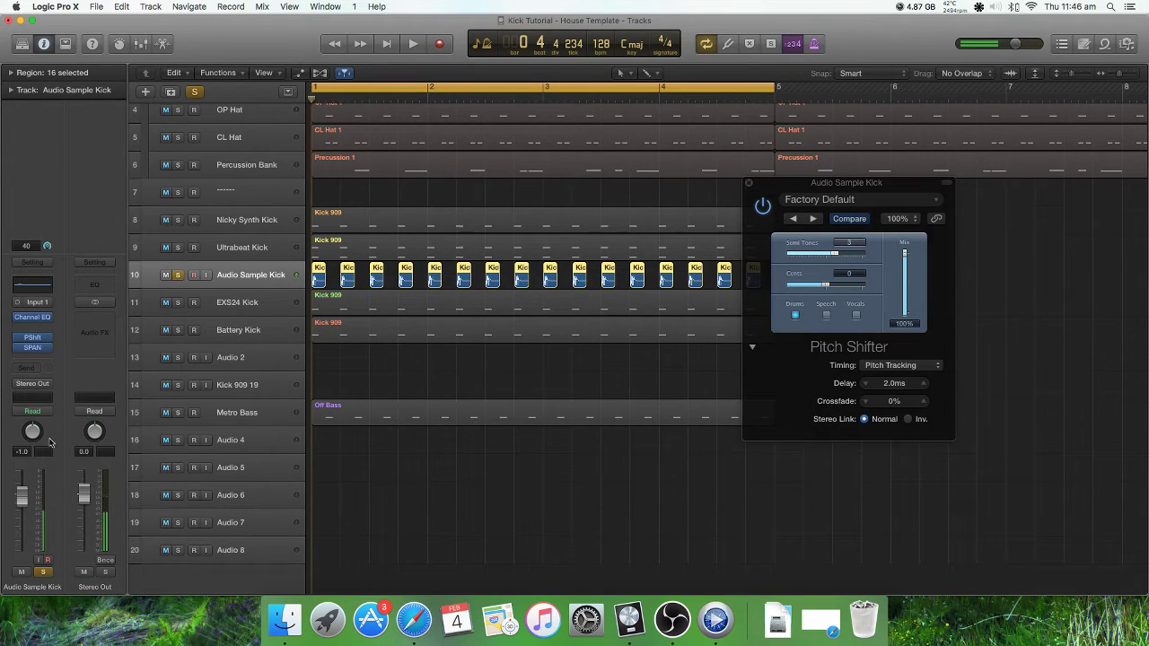
click(36, 336)
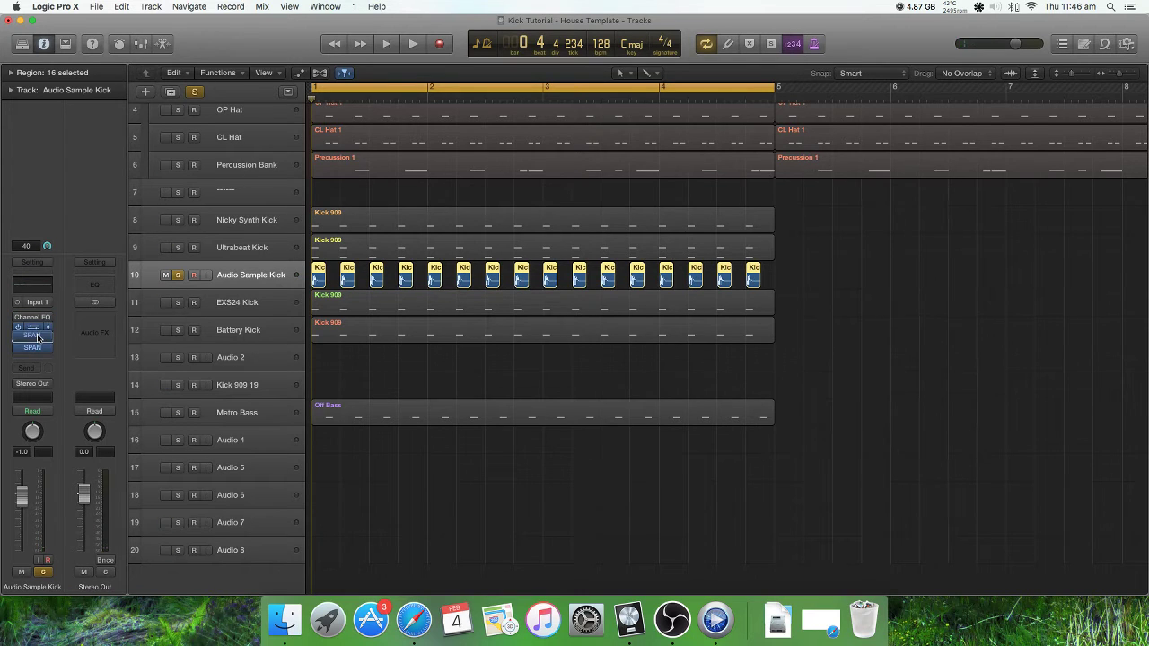
drag(38, 337, 38, 340)
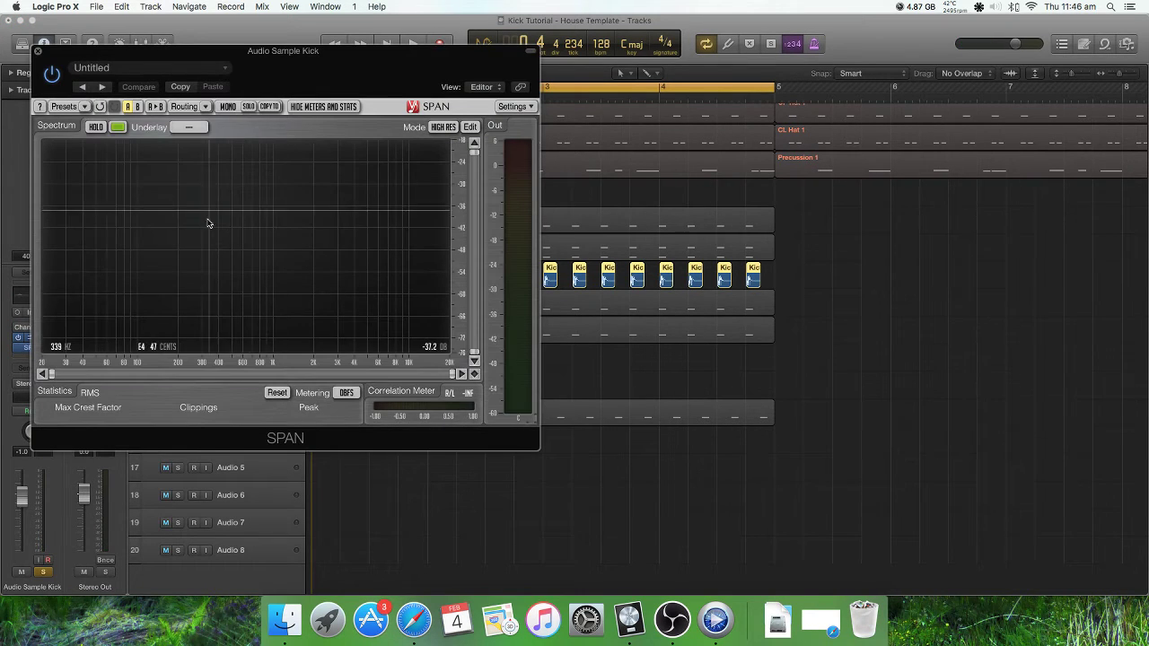
key(space)
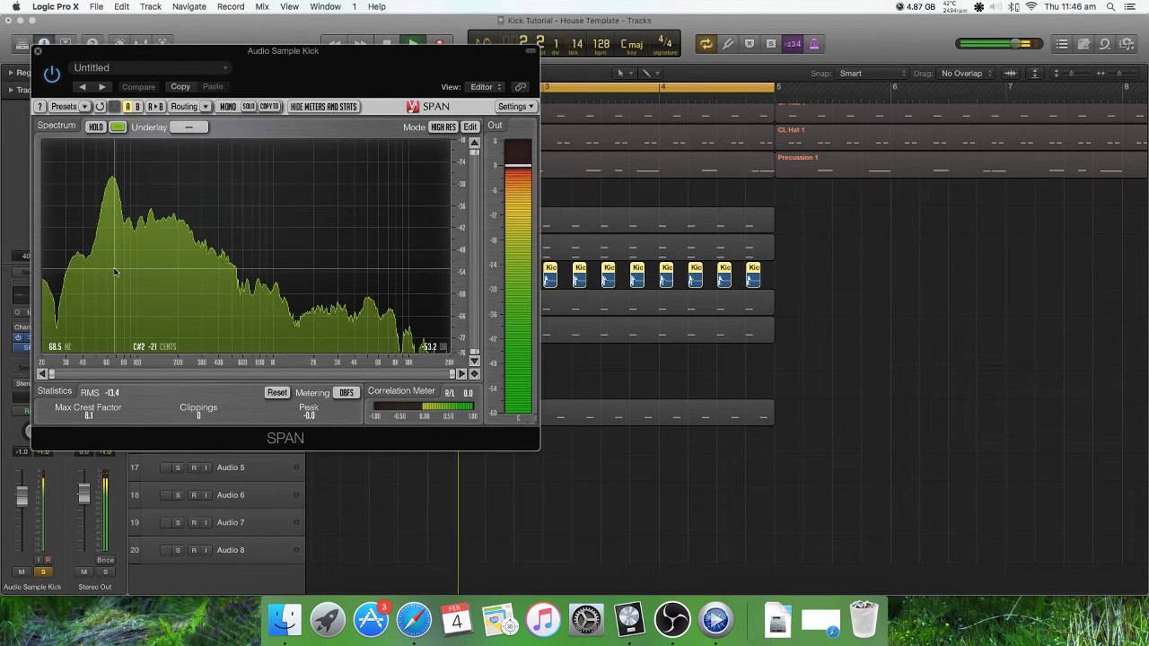
Step: Stop playback and lay out the Audio Sample Kick's Pitch Shifter and SPAN windows side by side
key(space)
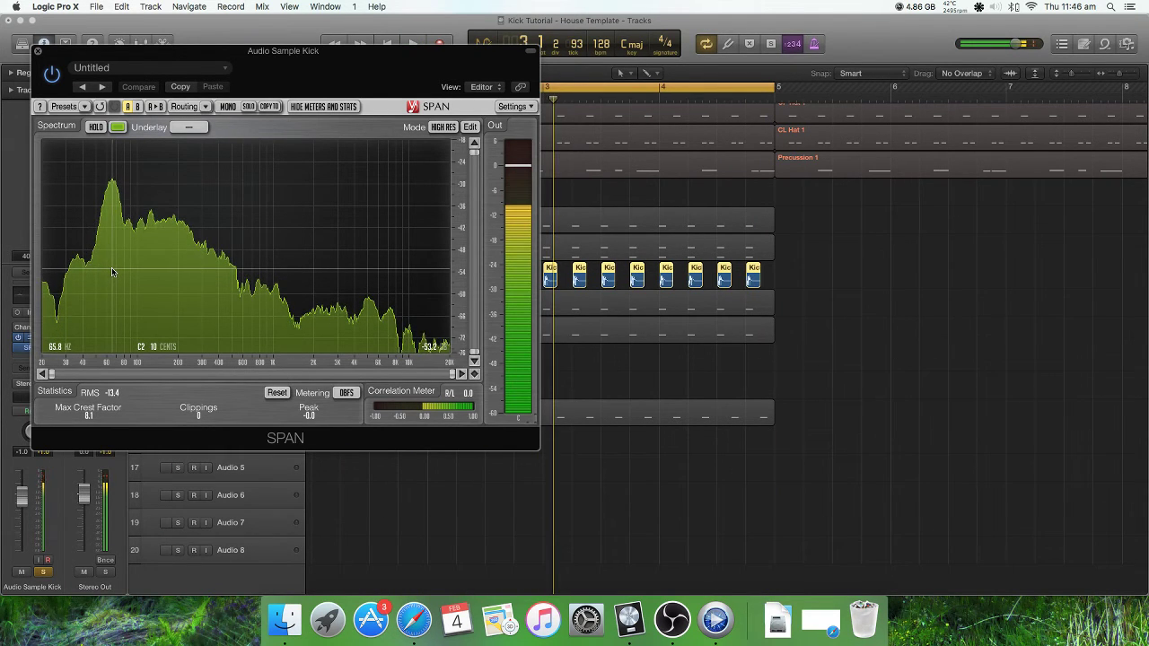
drag(289, 70, 479, 76)
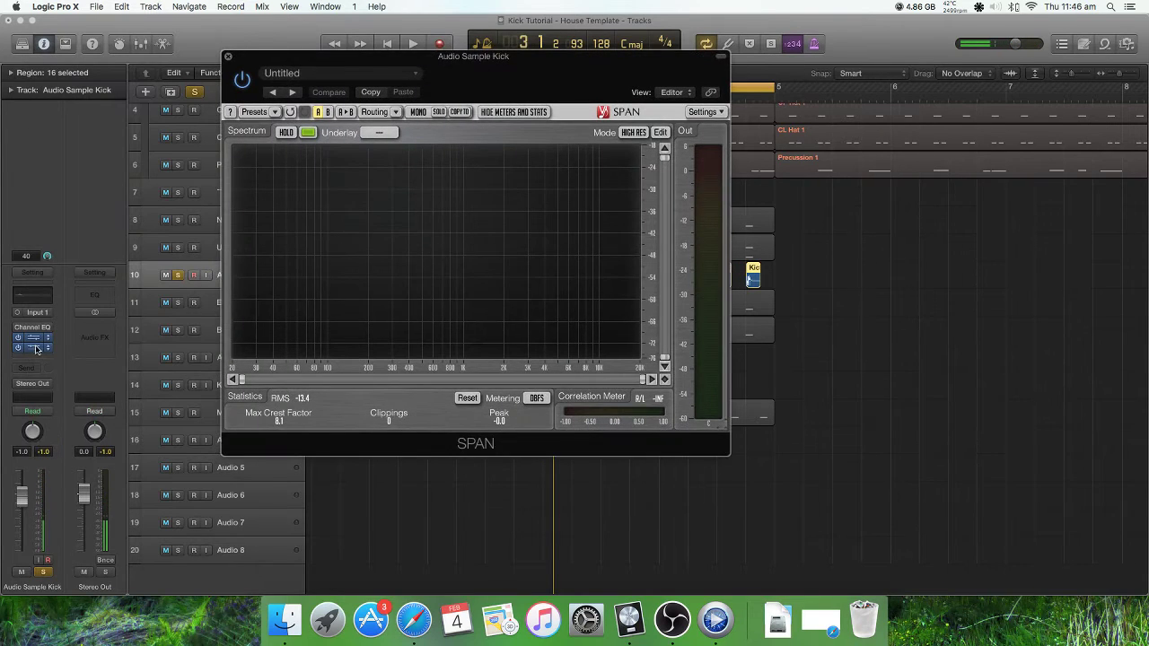
click(36, 349)
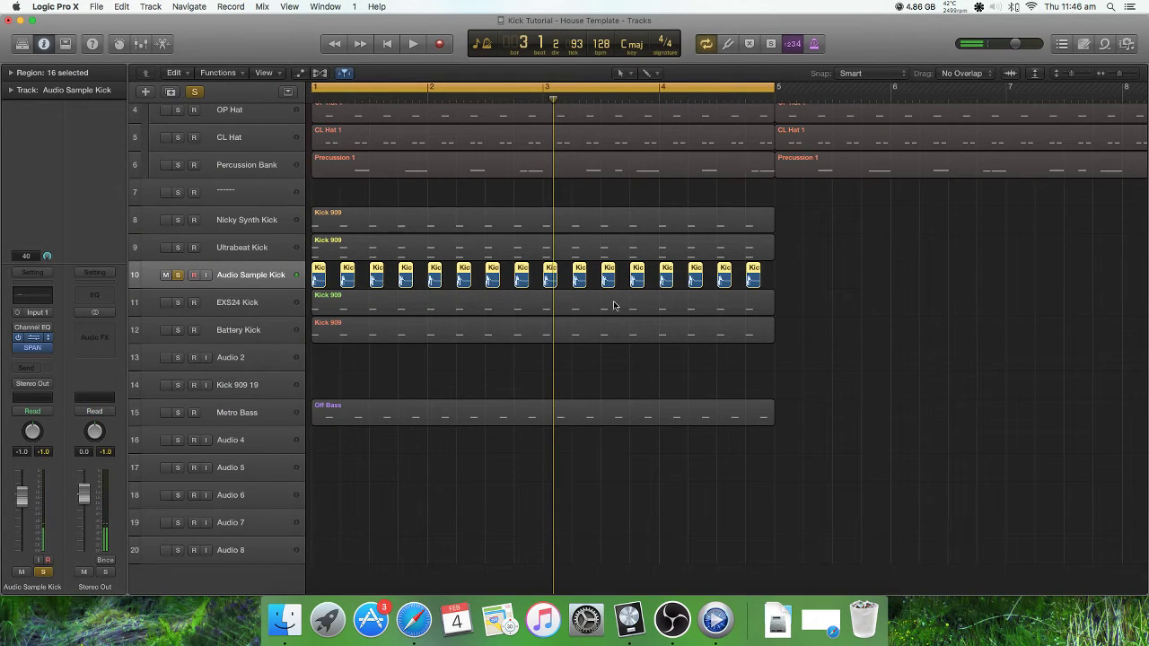
click(34, 338)
drag(121, 50, 879, 194)
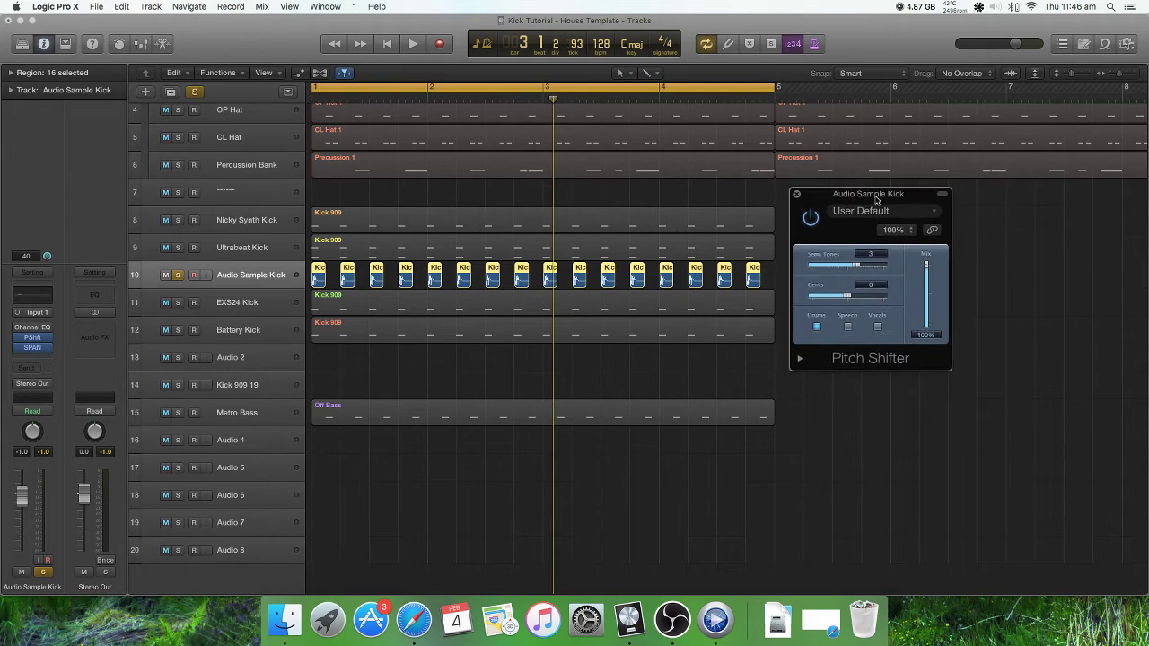
click(34, 352)
drag(532, 63, 562, 74)
Step: Play the pitch-shifted Audio Sample Kick to examine its low-frequency peak in SPAN, and close SPAN and the Pitch Shifter
key(space)
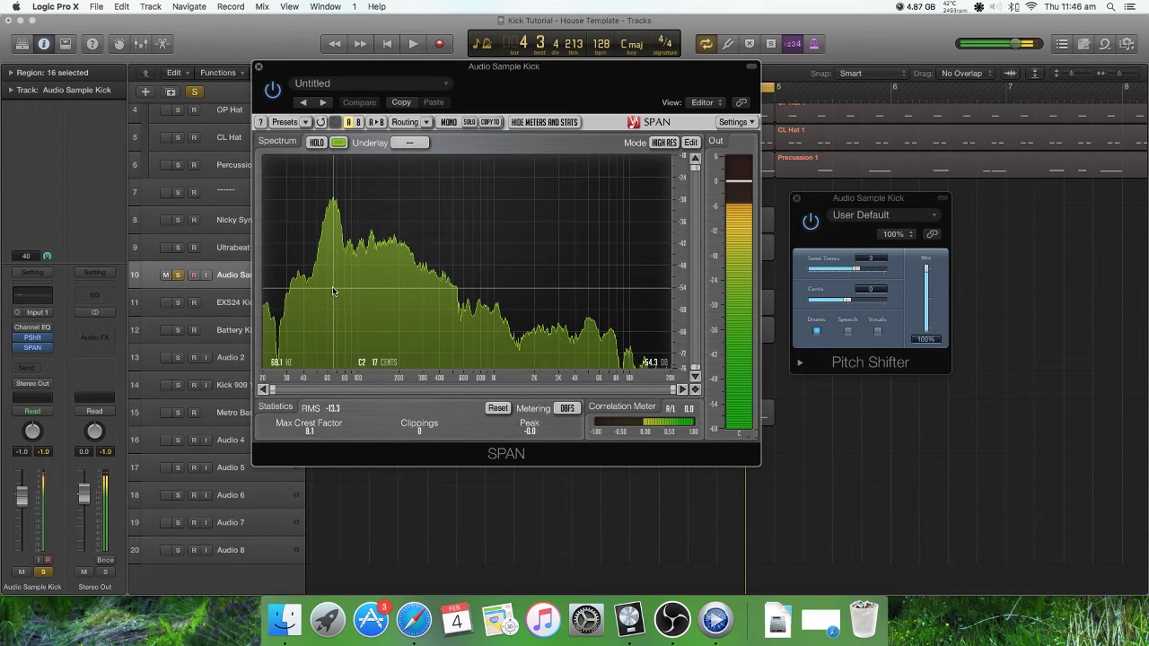
key(space)
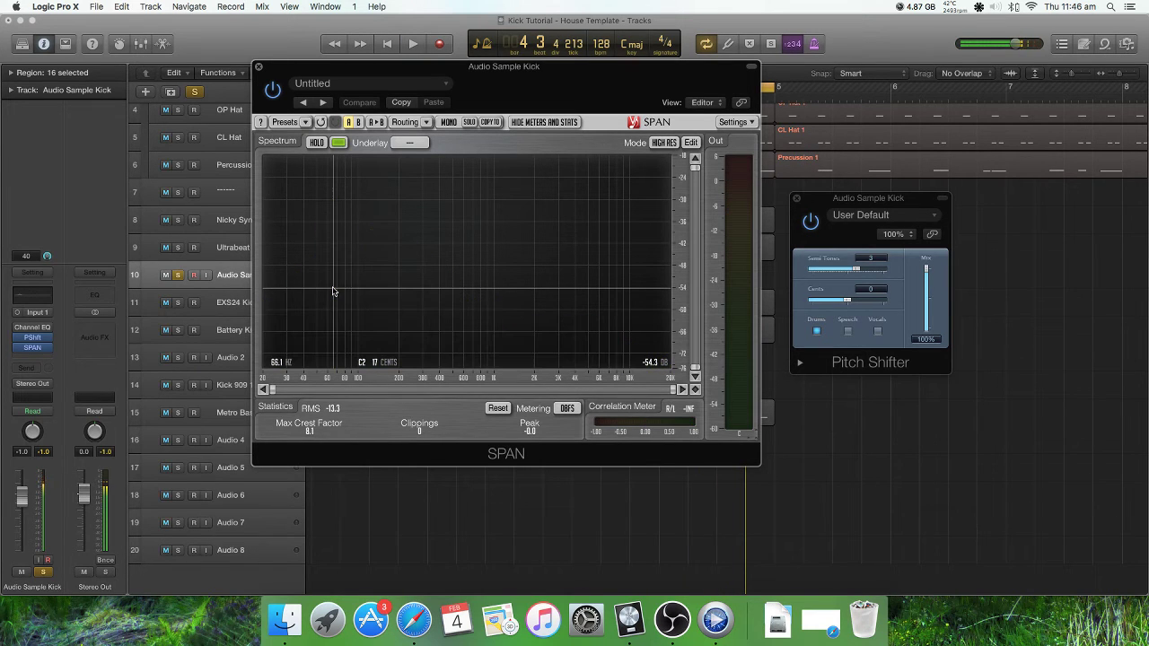
click(259, 68)
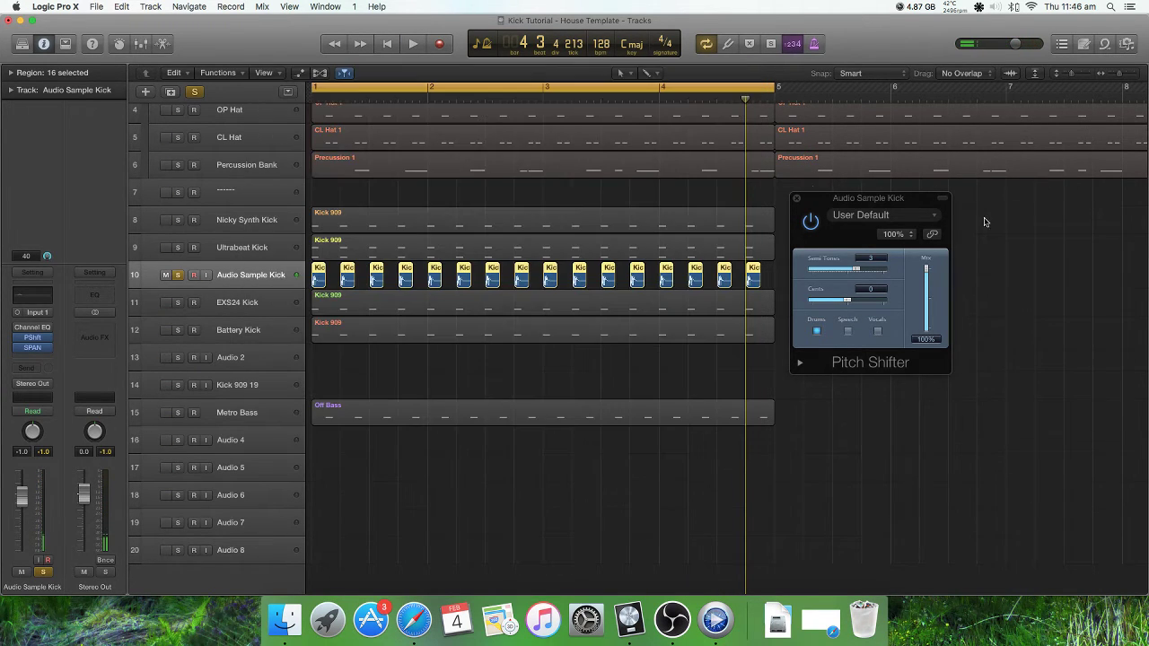
click(901, 199)
drag(899, 201, 897, 199)
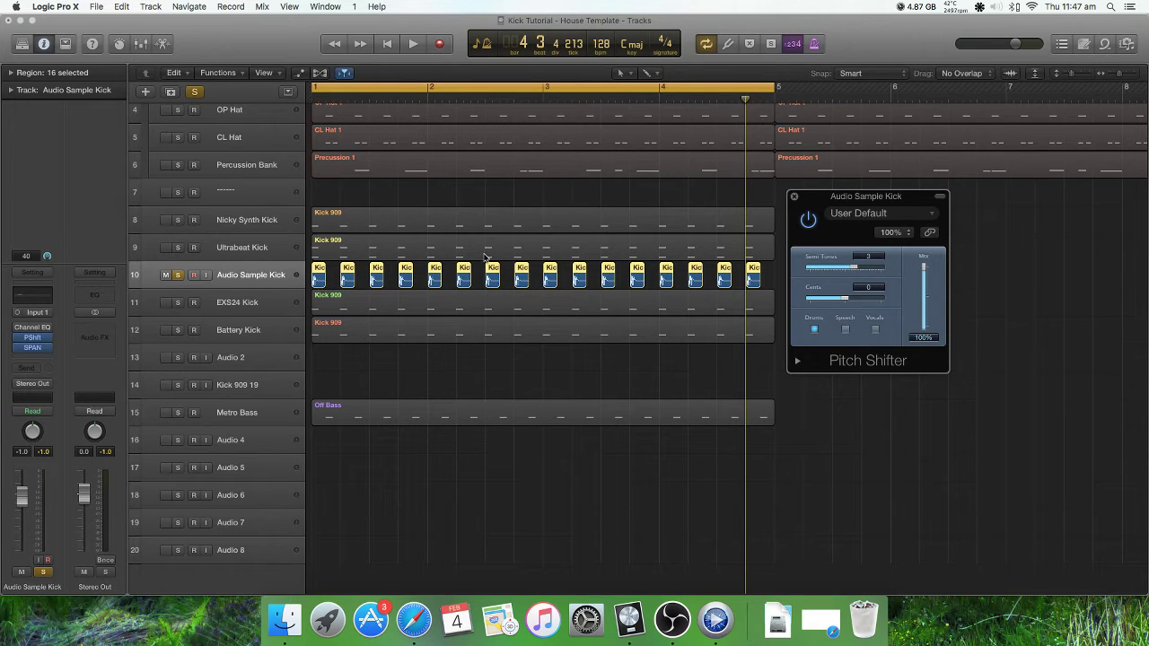
click(794, 197)
Step: Unsolo the Audio Sample Kick, and solo and select the EXS24 Kick track
click(179, 276)
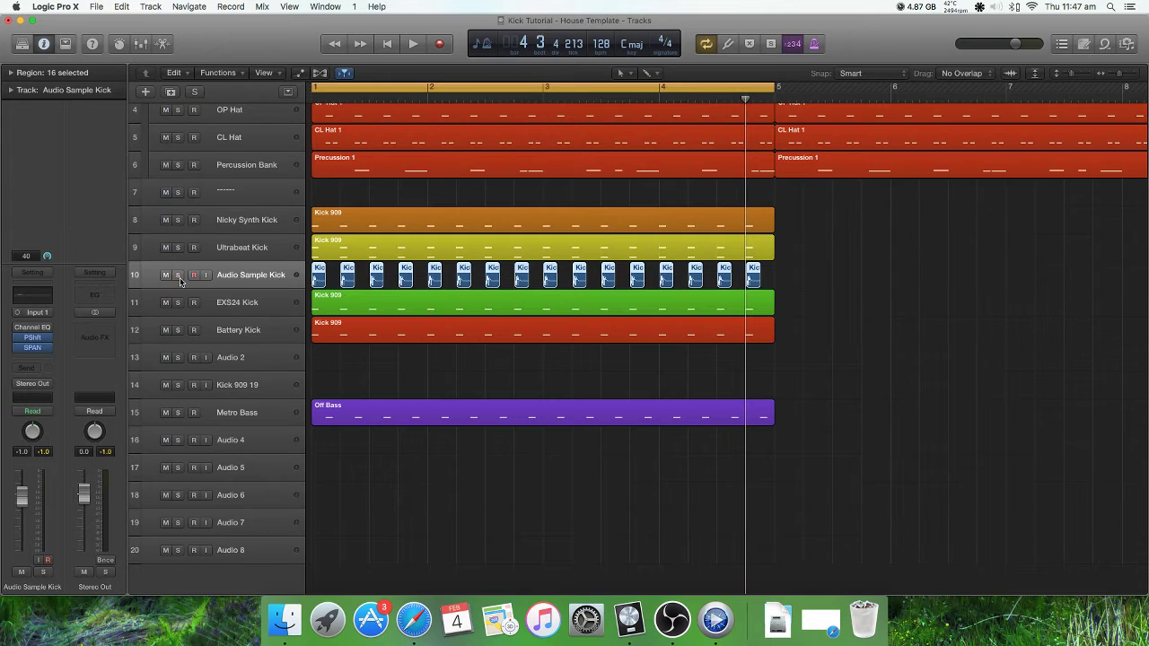
click(179, 302)
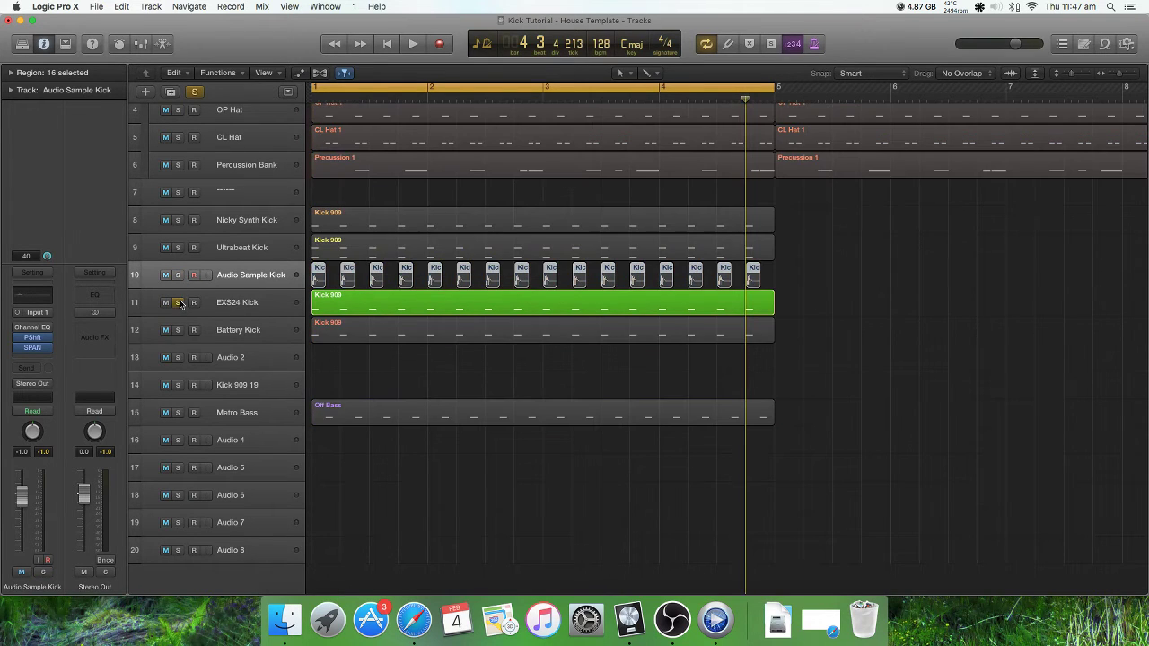
click(240, 308)
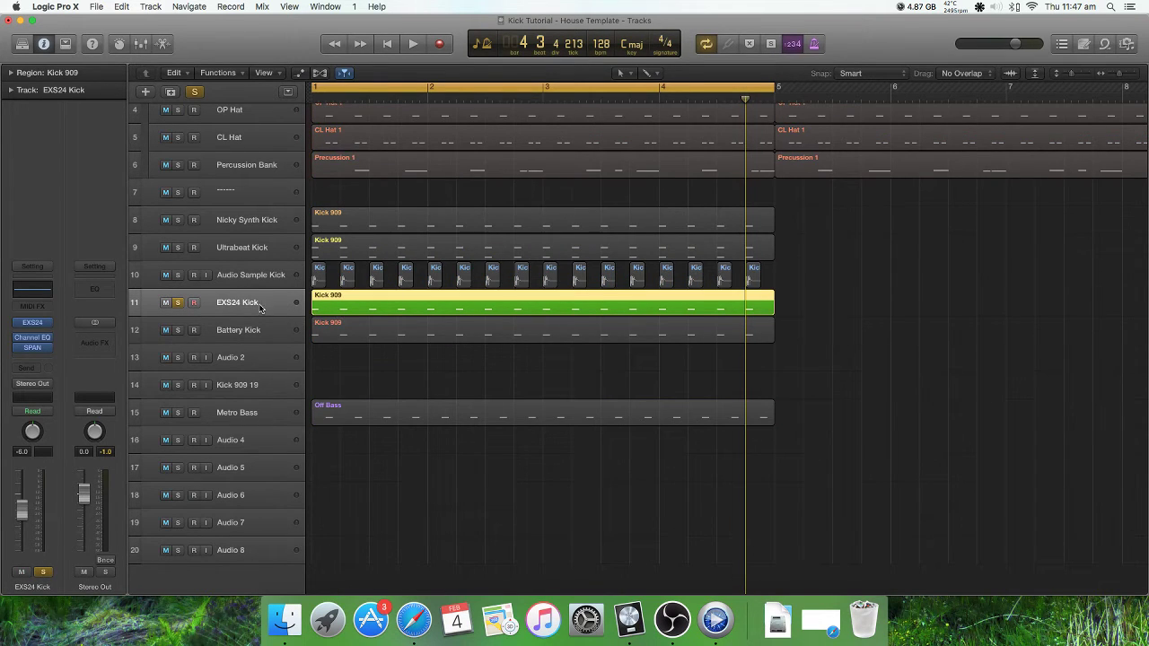
Step: Open the EXS24 sampler, browse its Electronic Kicks among the single drums of Drums & Percussion, and close the sampler
click(34, 323)
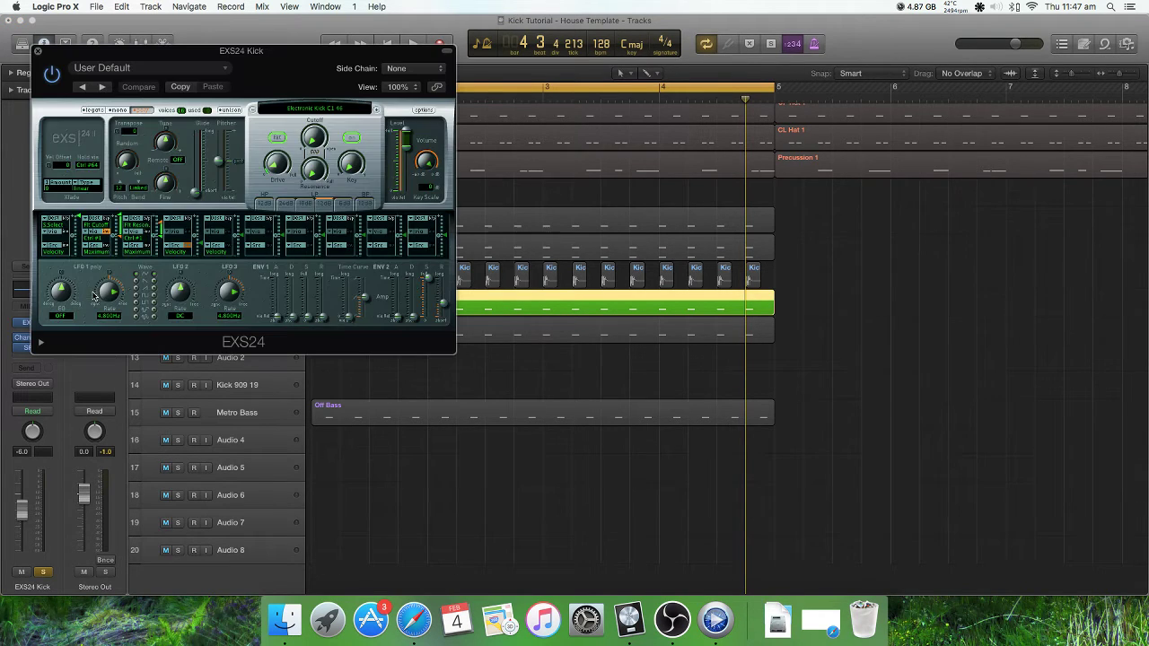
click(339, 111)
mouse_move(355, 231)
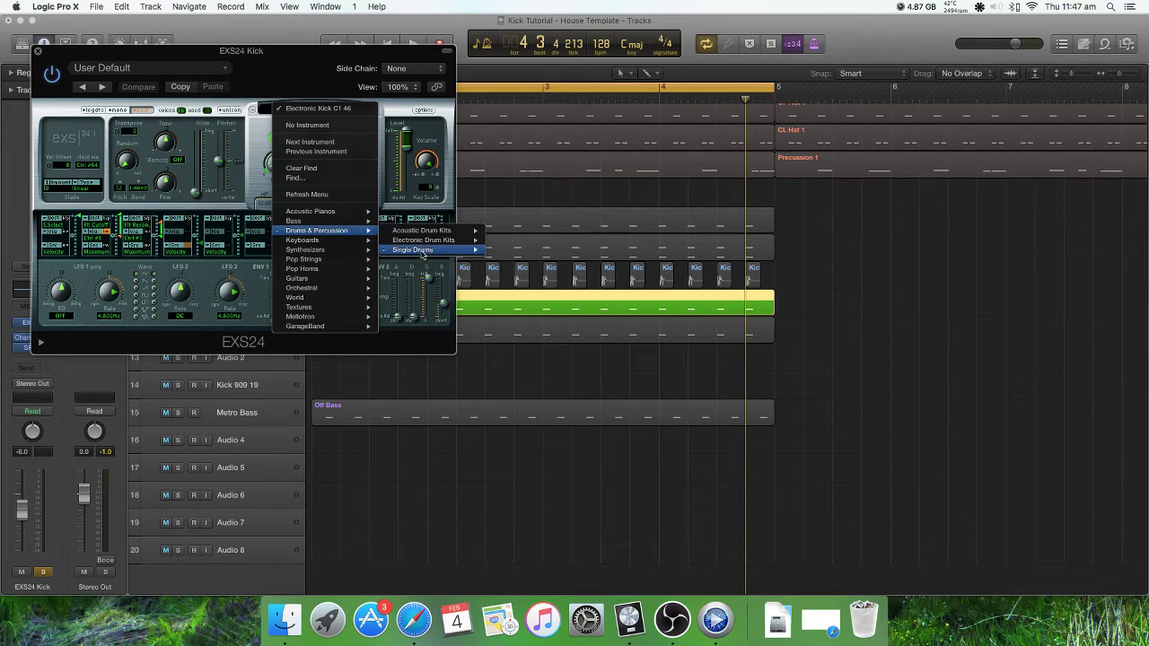
mouse_move(421, 252)
mouse_move(511, 249)
mouse_move(628, 260)
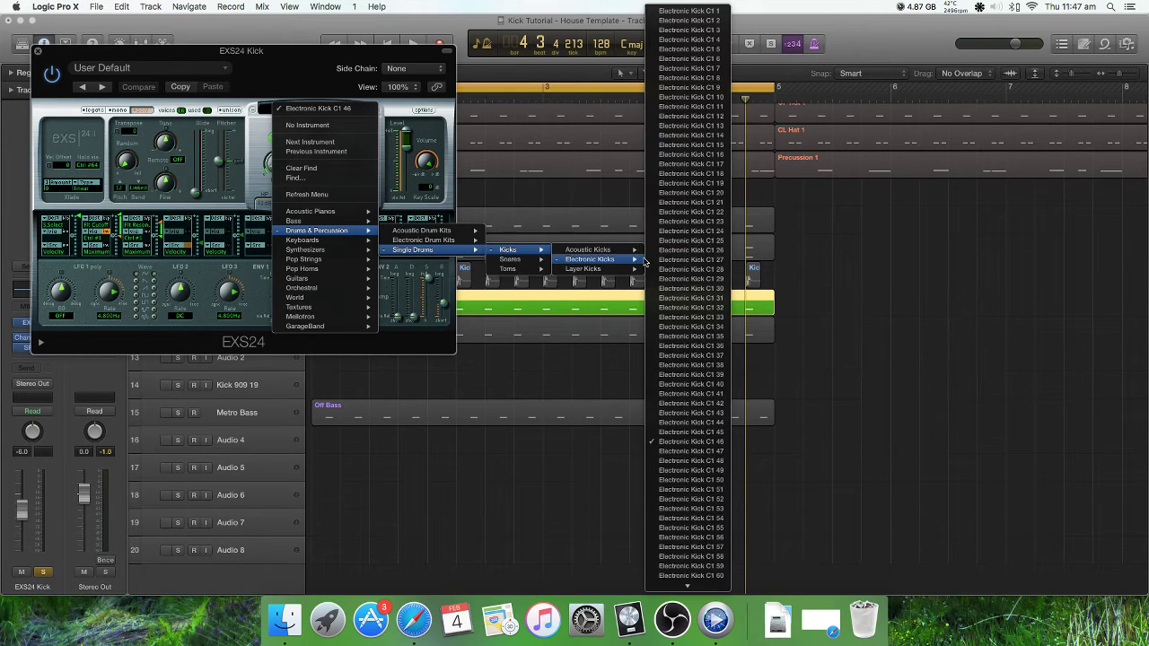
click(902, 271)
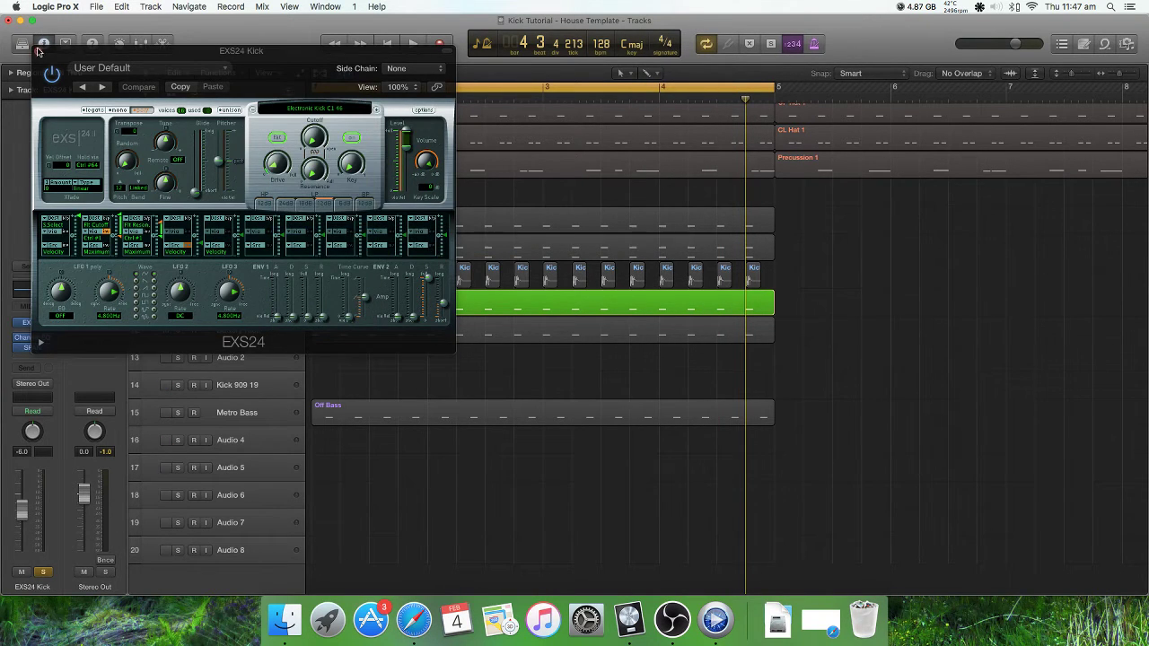
click(38, 51)
Step: Play the soloed EXS24 Kick and raise its channel volume to -4.5 dB
key(space)
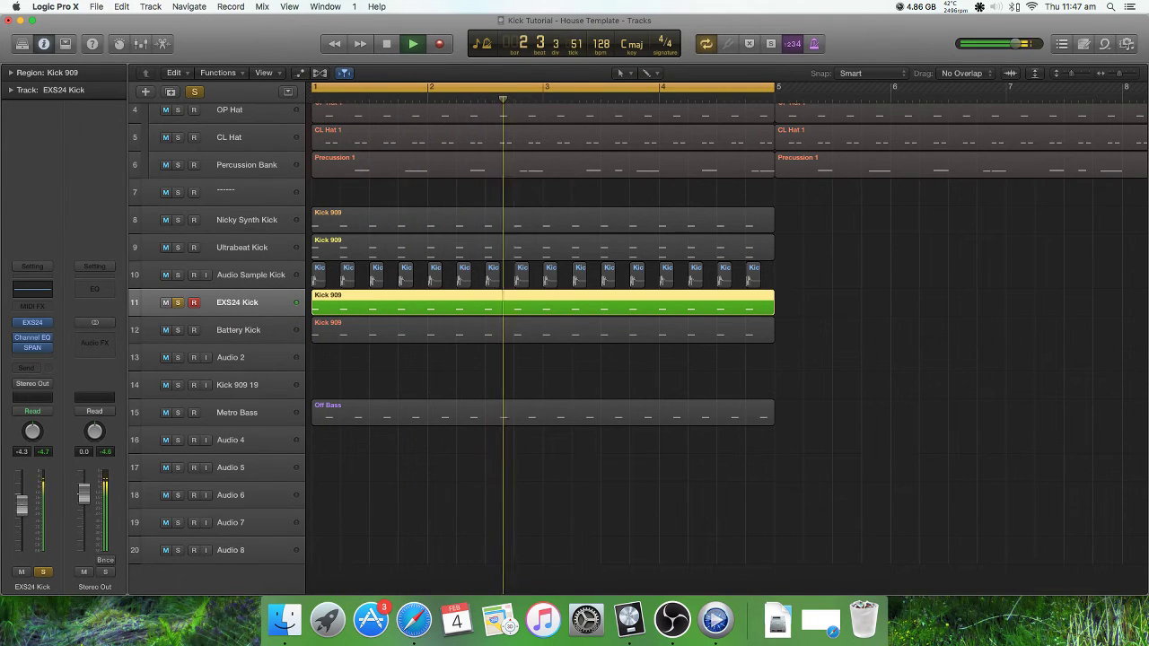
key(space)
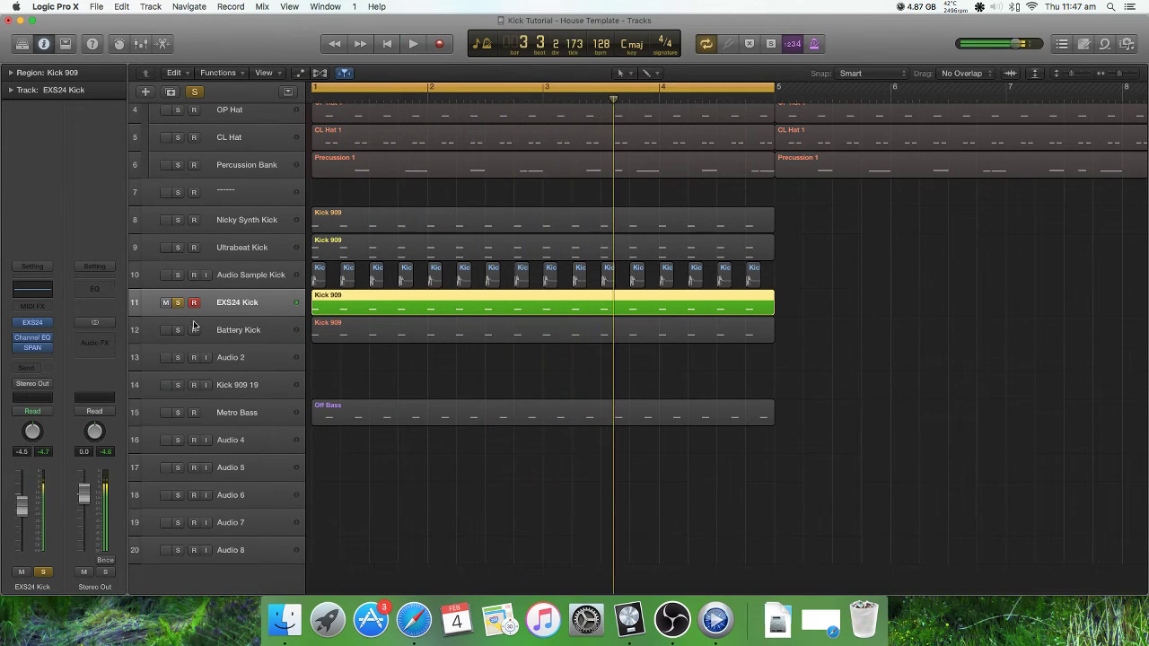
Step: Open the EXS24 Kick's region in the Piano Roll, select all its notes and audition the first note to check its pitch
double_click(419, 311)
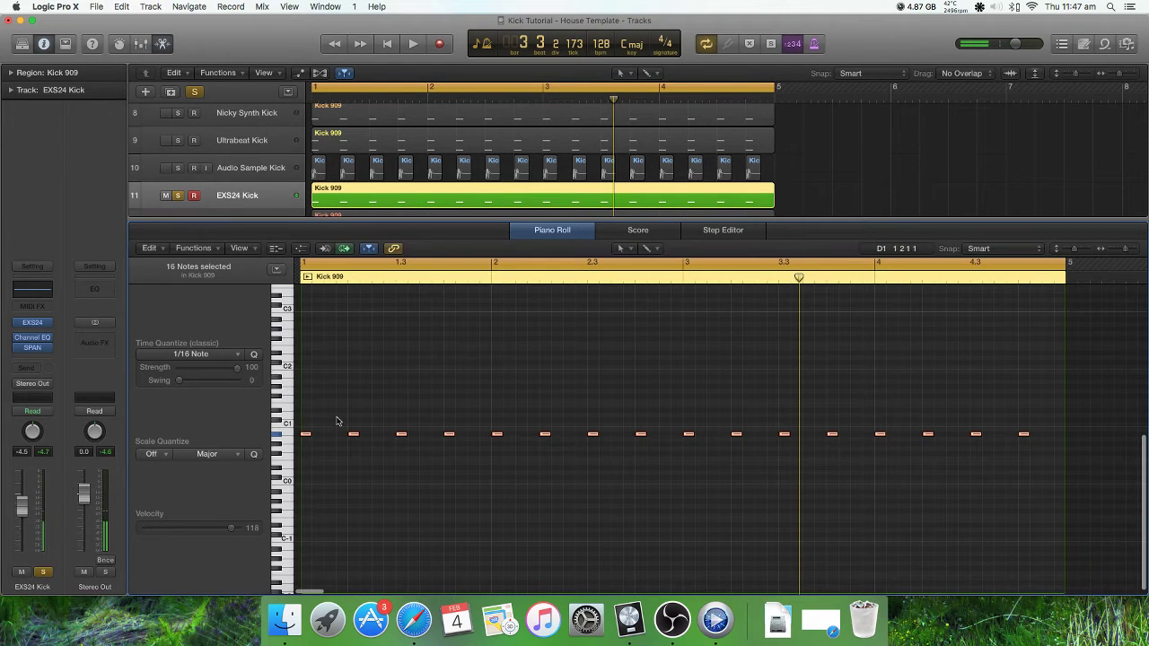
click(331, 427)
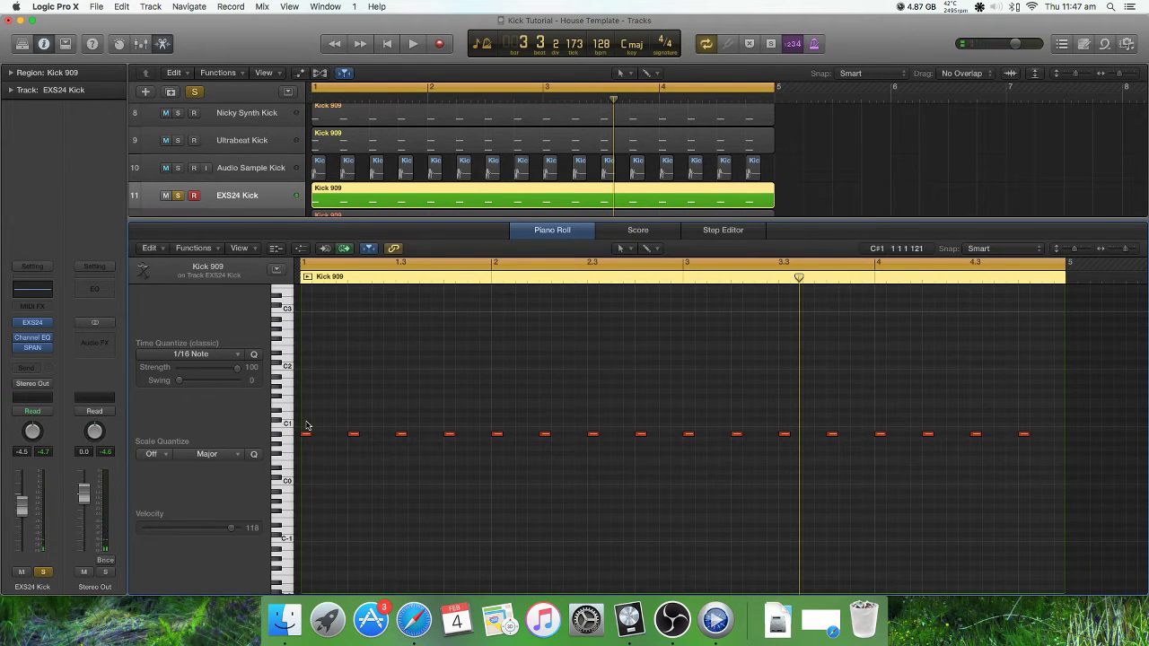
key(super+a)
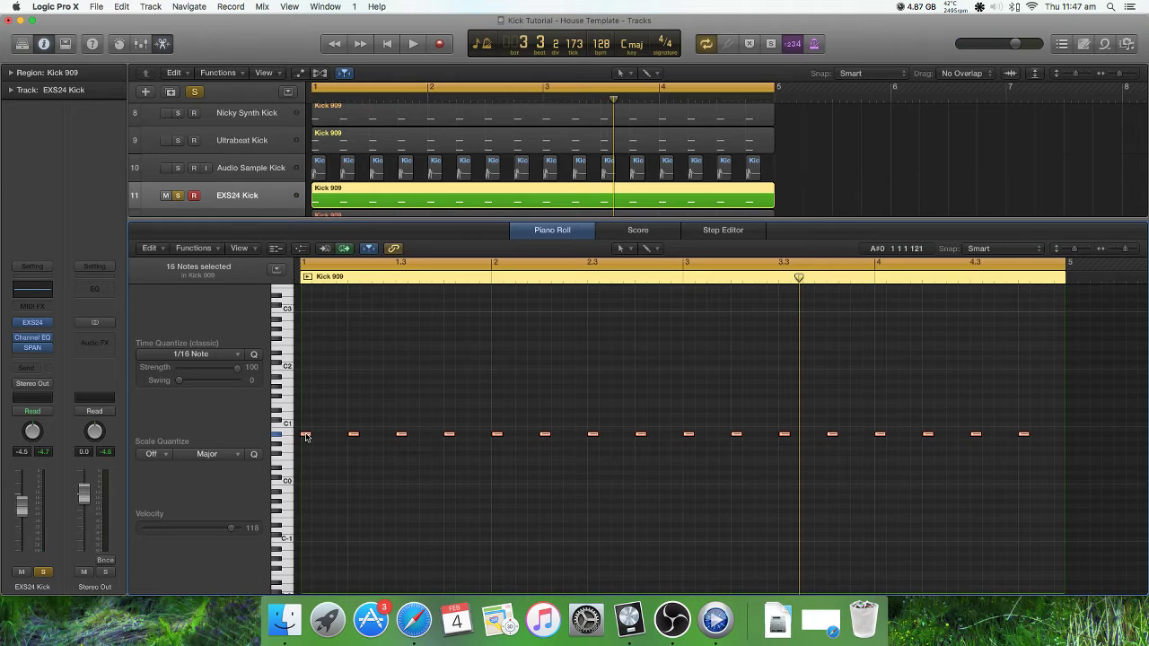
click(305, 436)
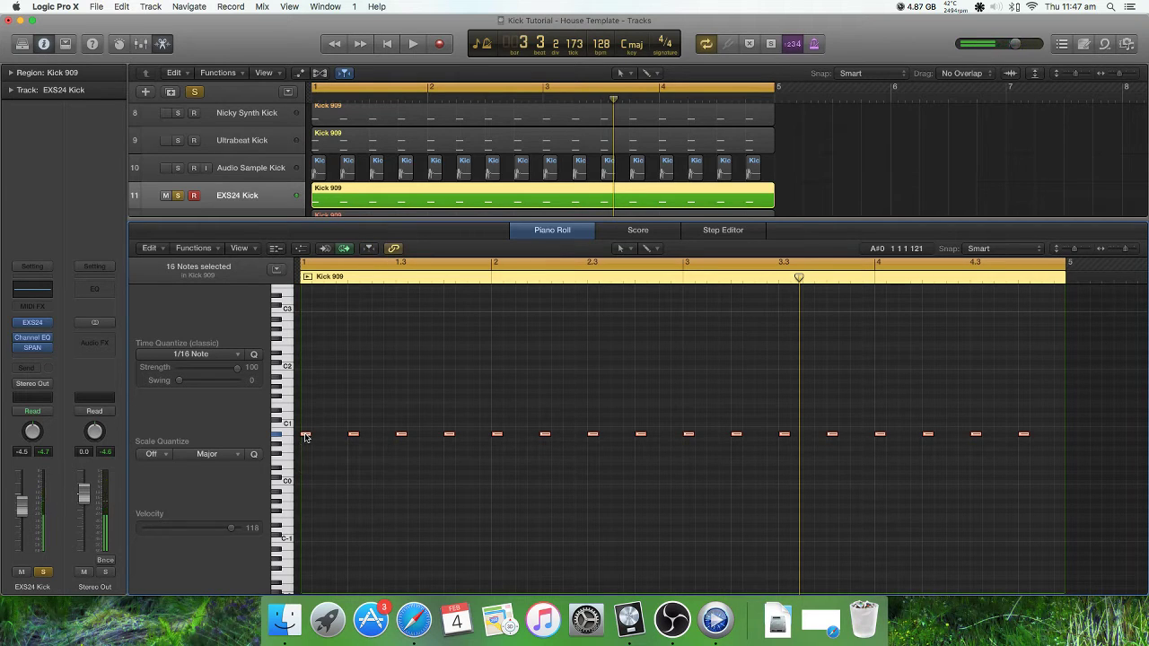
click(306, 436)
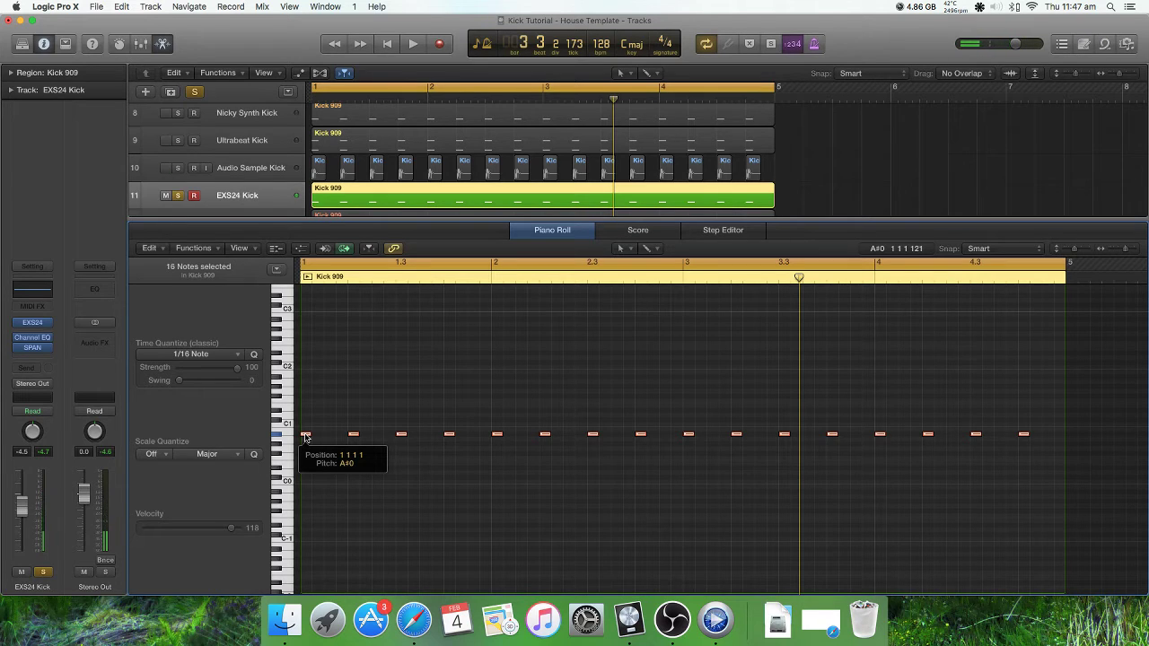
mouse_move(305, 436)
mouse_down()
mouse_move(306, 404)
mouse_move(306, 437)
mouse_up()
click(305, 436)
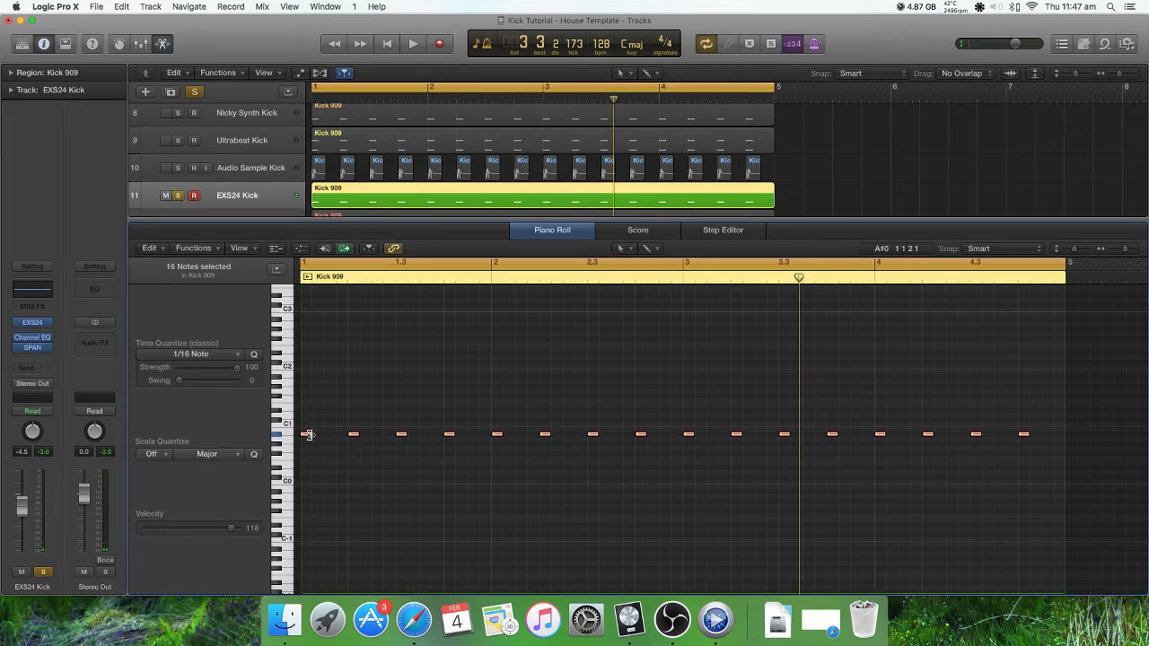
click(305, 437)
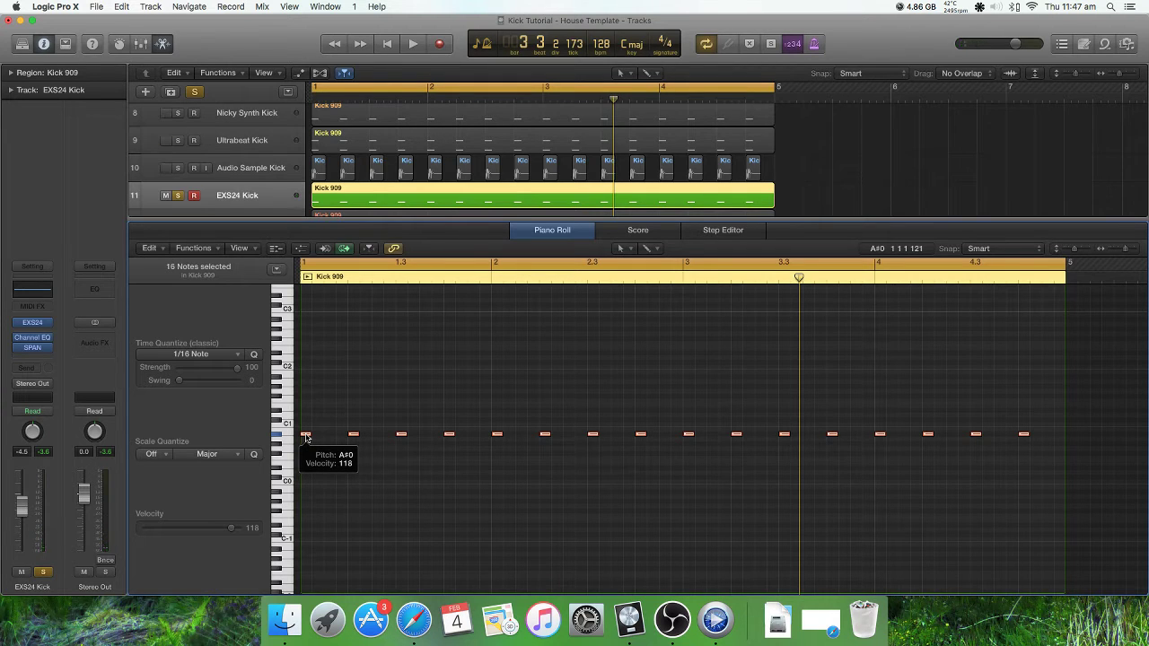
Step: Open SPAN on the EXS24 Kick, play it with spectrum hold enabled to examine the fundamental peak, and close SPAN
click(30, 348)
drag(365, 67, 430, 66)
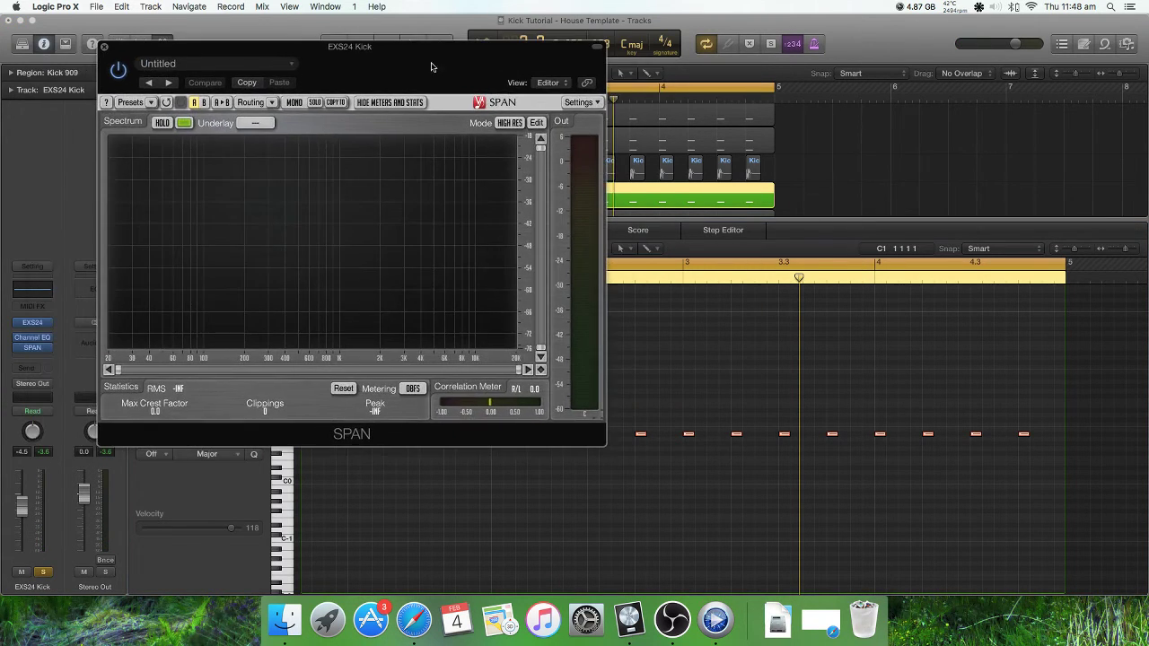
key(space)
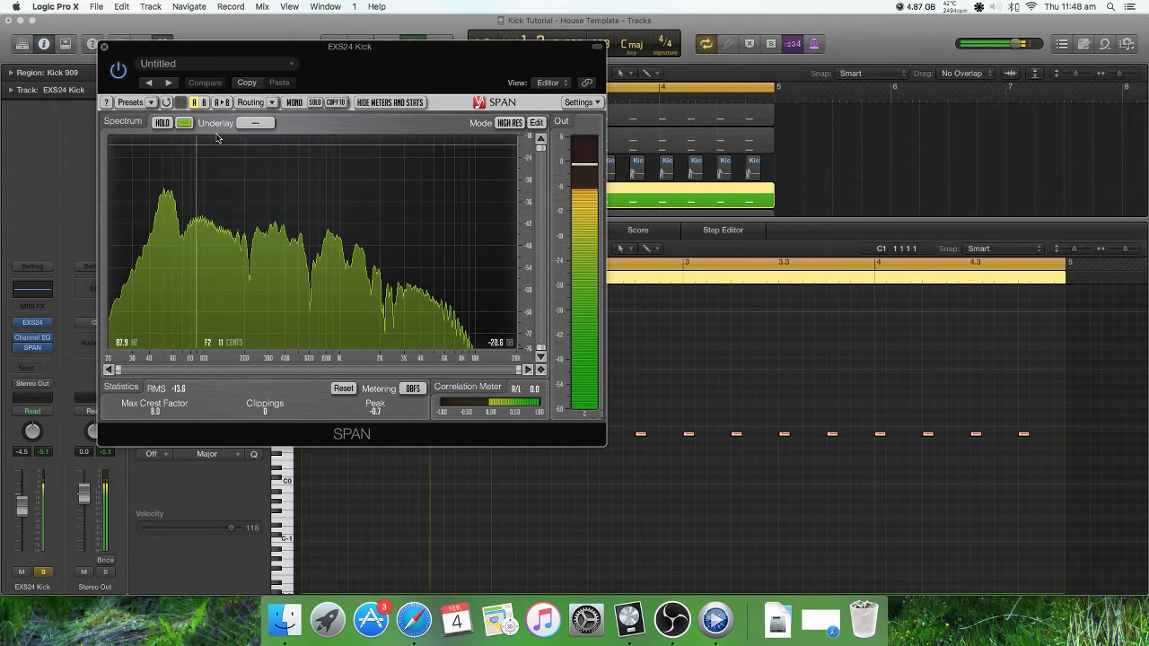
click(162, 122)
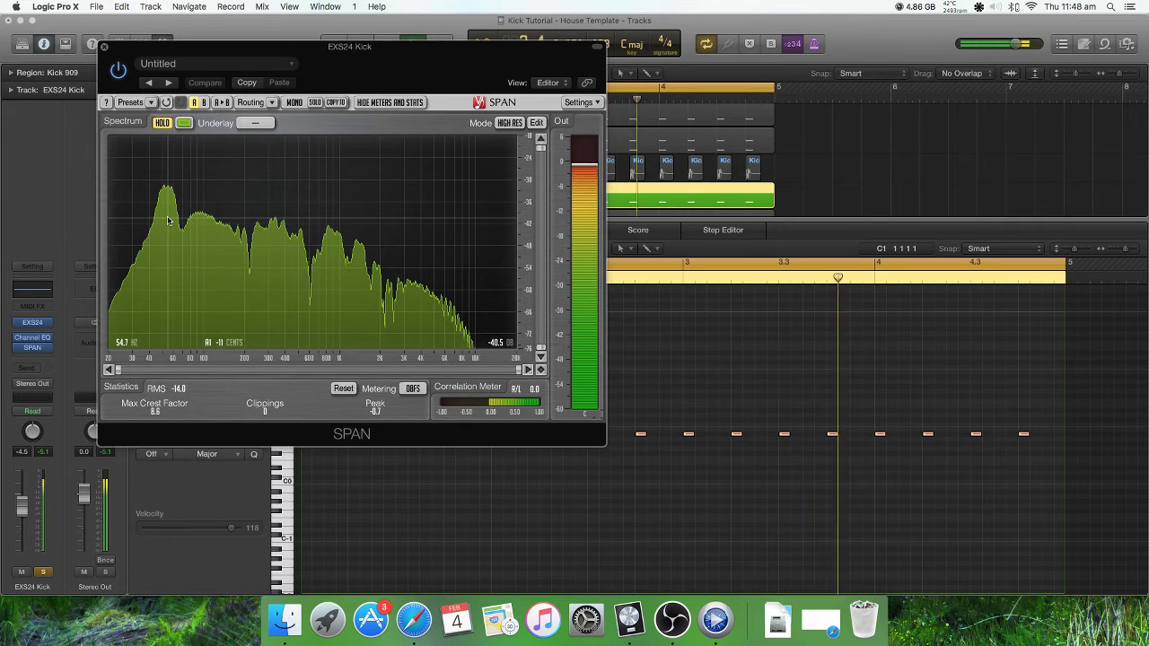
click(105, 50)
Step: Raise all the EXS24 Kick notes to C1 and play them with SPAN open to examine the shifted peak
drag(305, 434, 317, 424)
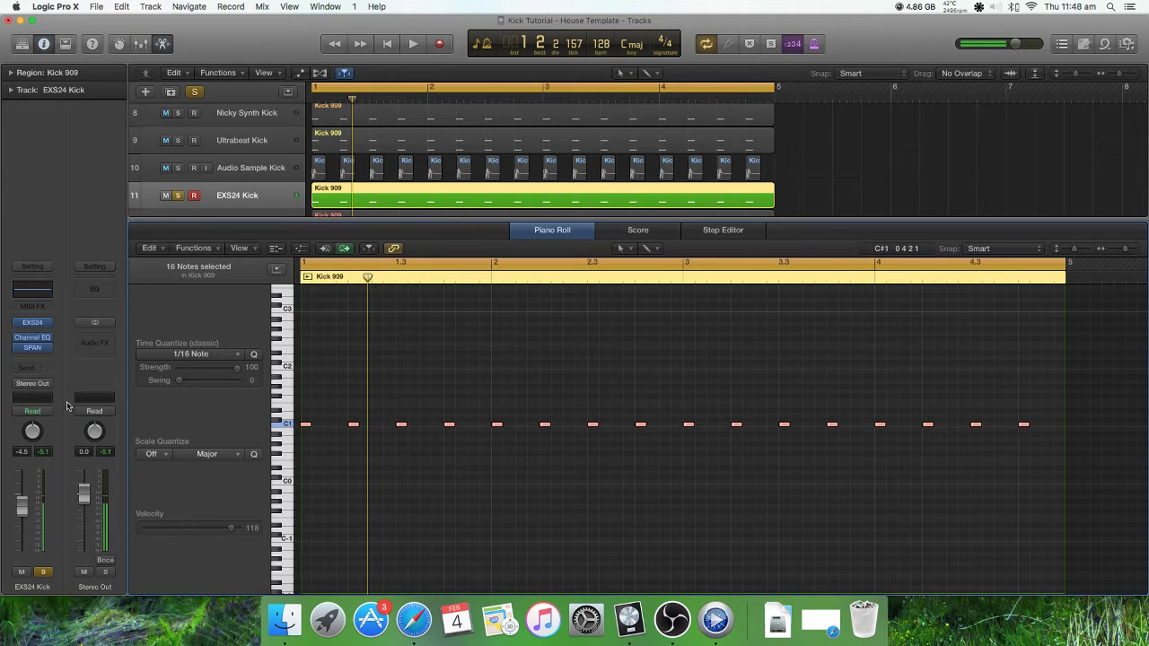
click(37, 350)
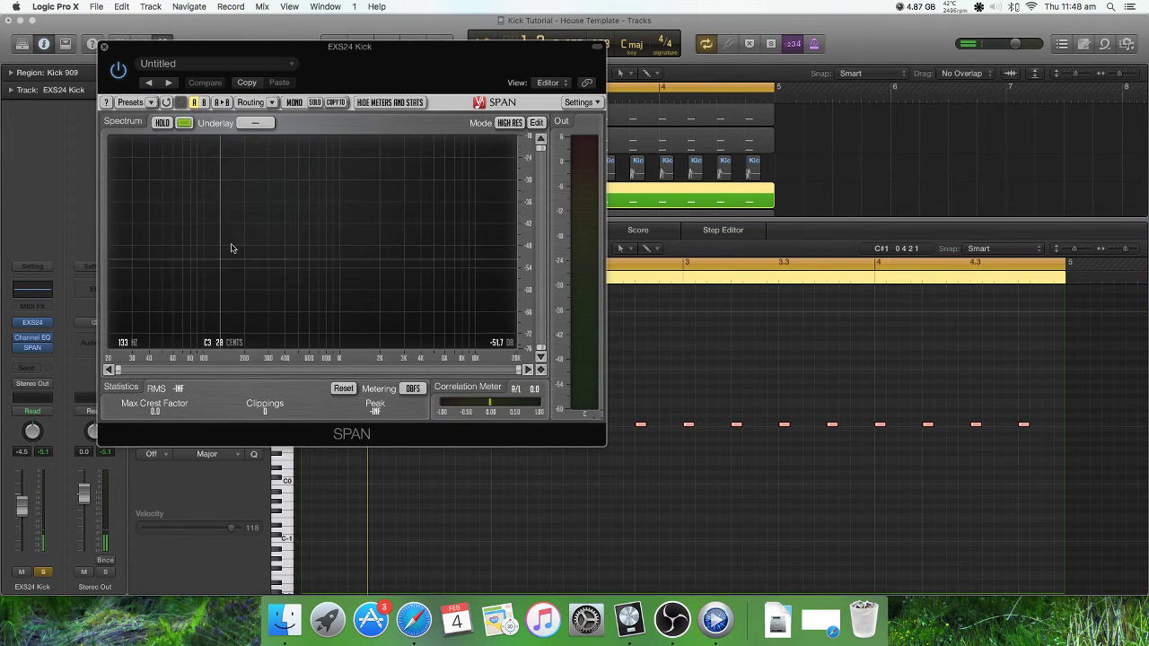
key(space)
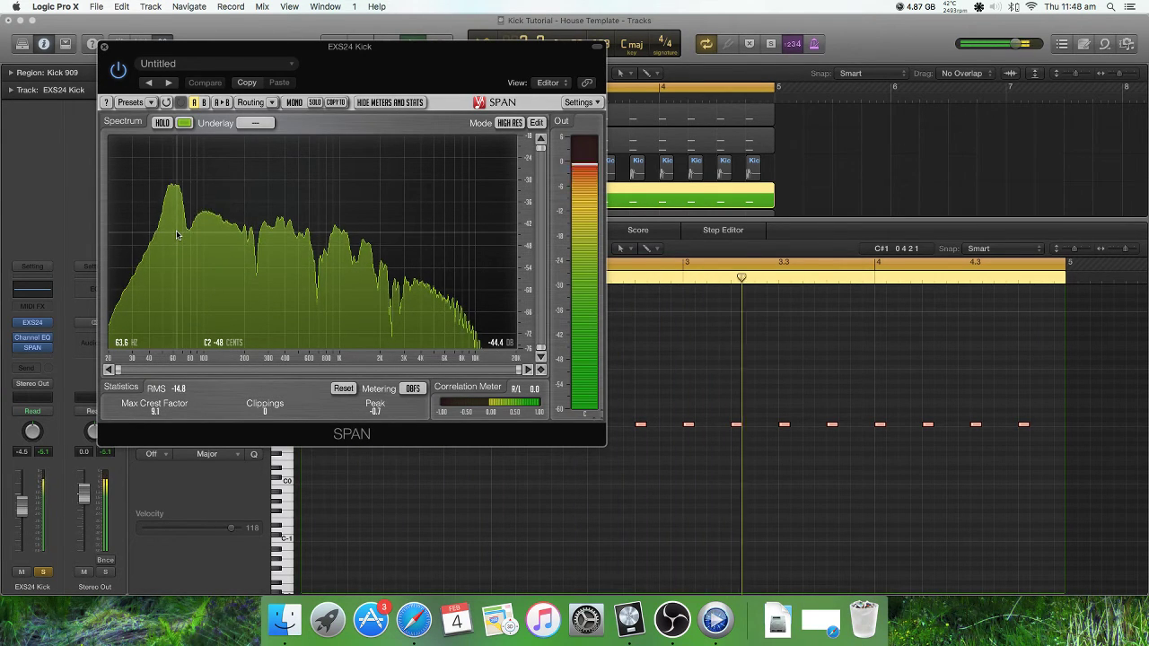
key(space)
click(104, 46)
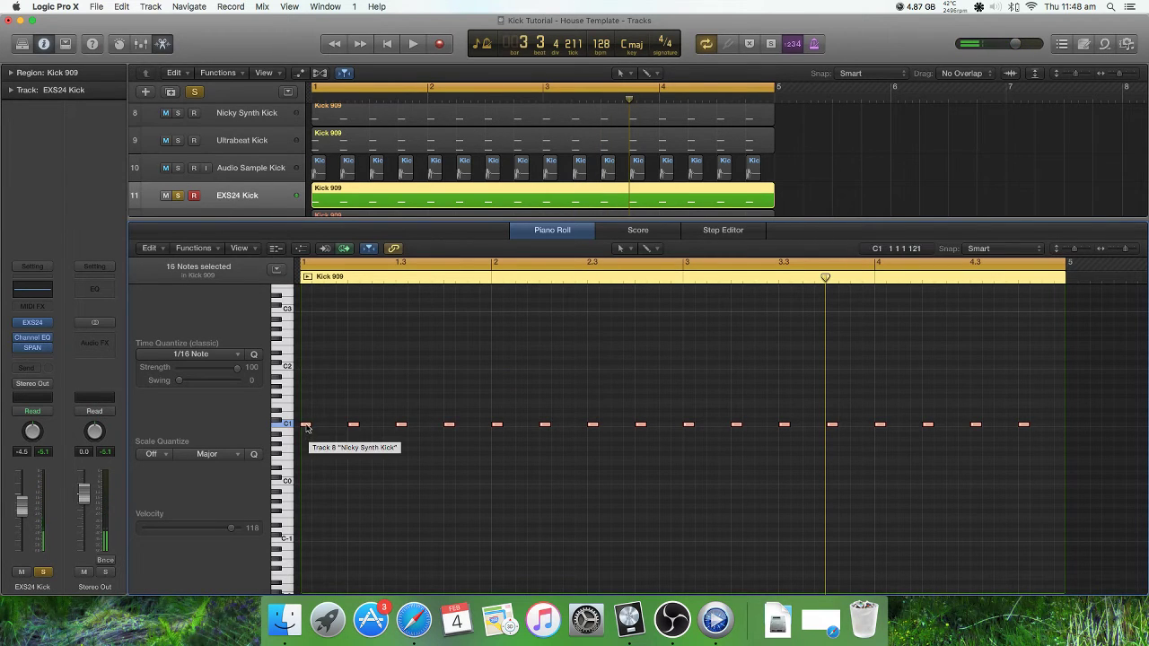
Step: Lower all the EXS24 Kick notes to A#0 and close the Piano Roll
drag(305, 425, 305, 437)
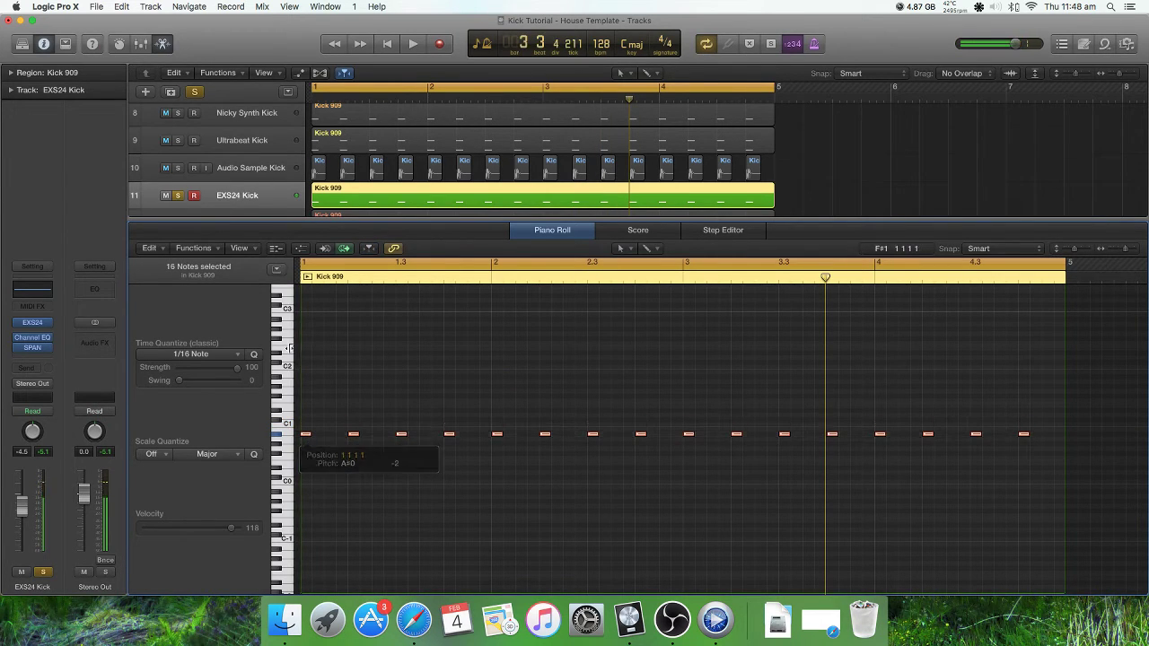
click(165, 44)
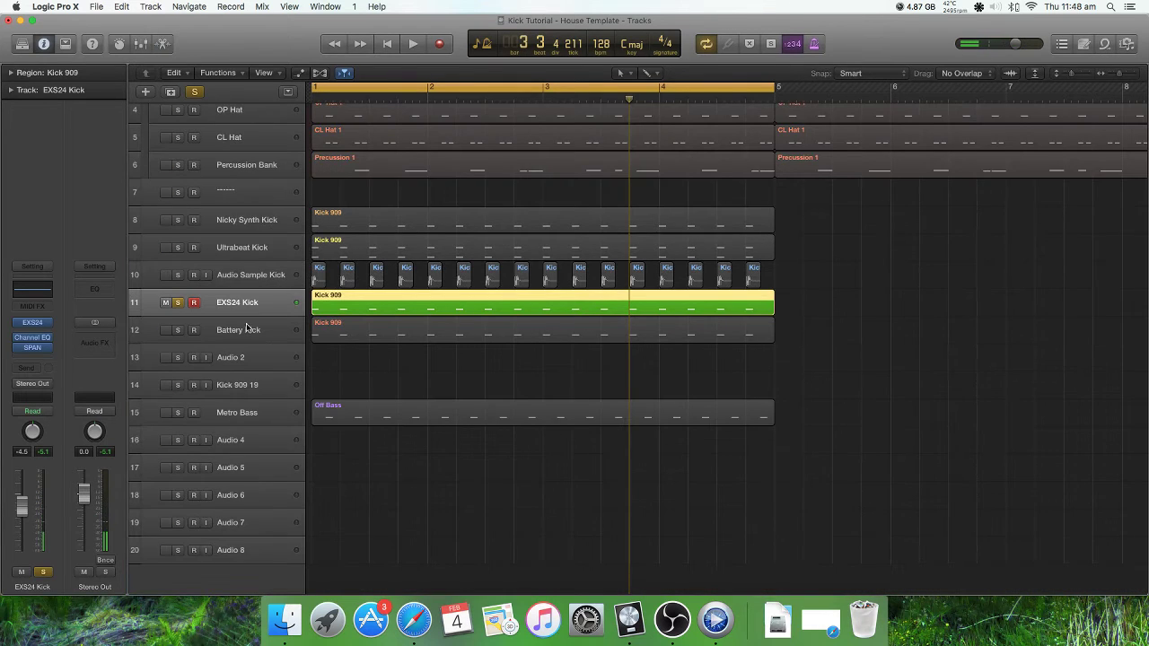
Step: Unsolo the EXS24 Kick, select the Battery Kick track and open its Battery 4 instrument
click(178, 303)
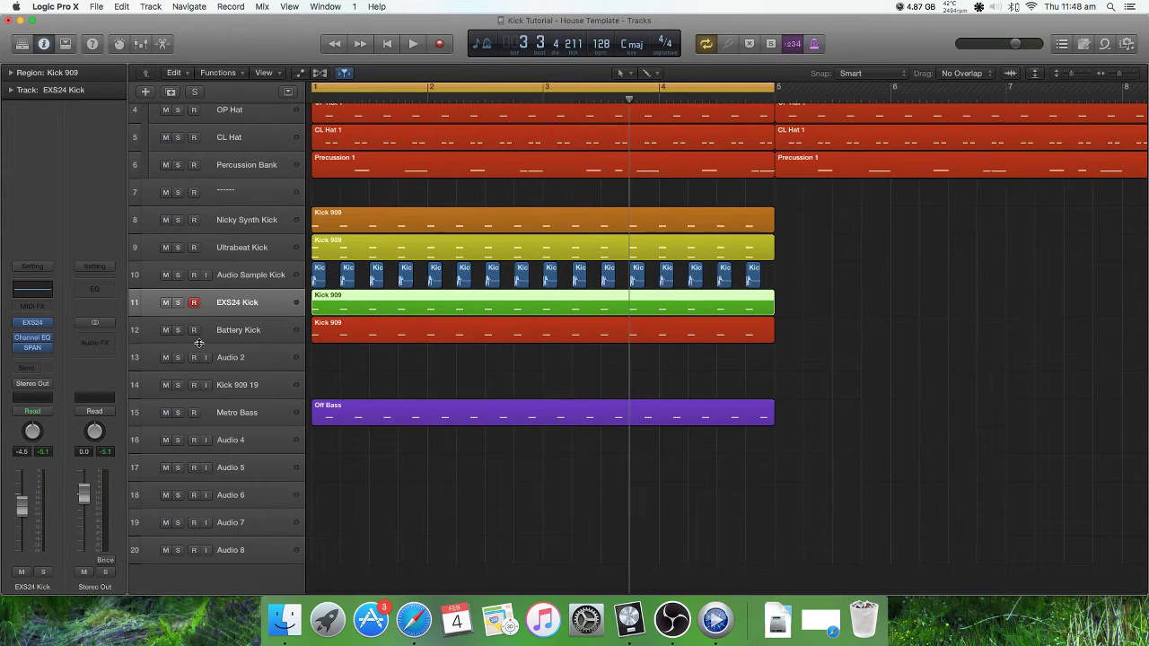
click(235, 332)
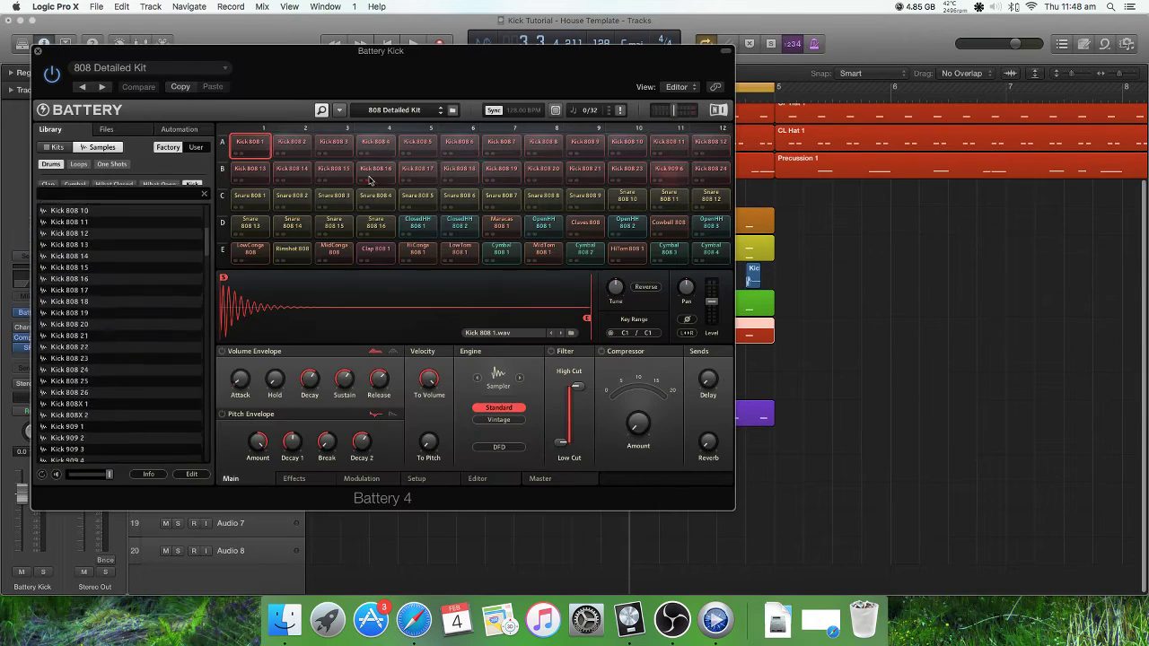
Step: Open the Battery Kick's Kick 909 region in the Piano Roll, keep Battery 4 beside the notes, and audition the first note
drag(412, 33, 740, 64)
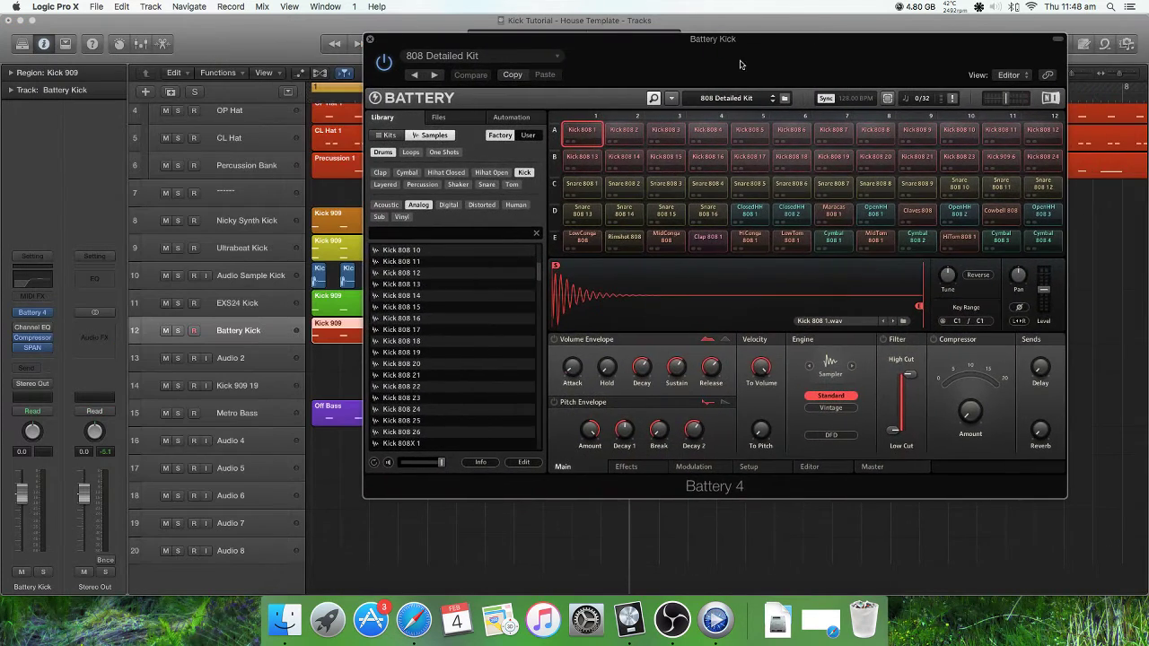
click(269, 337)
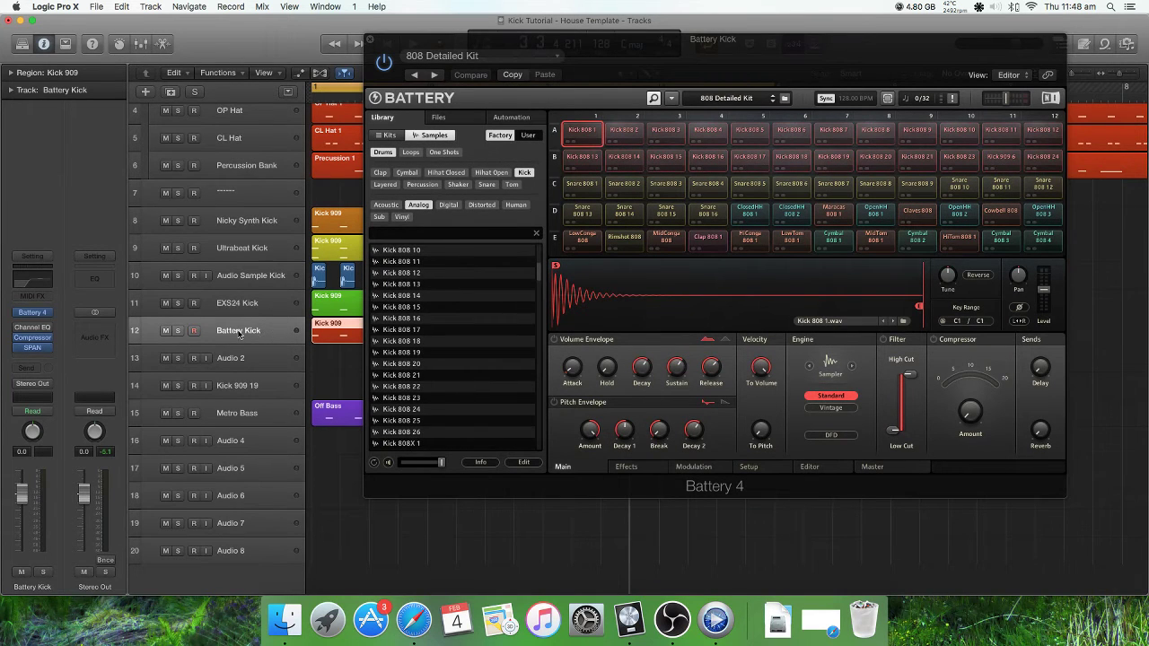
double_click(337, 337)
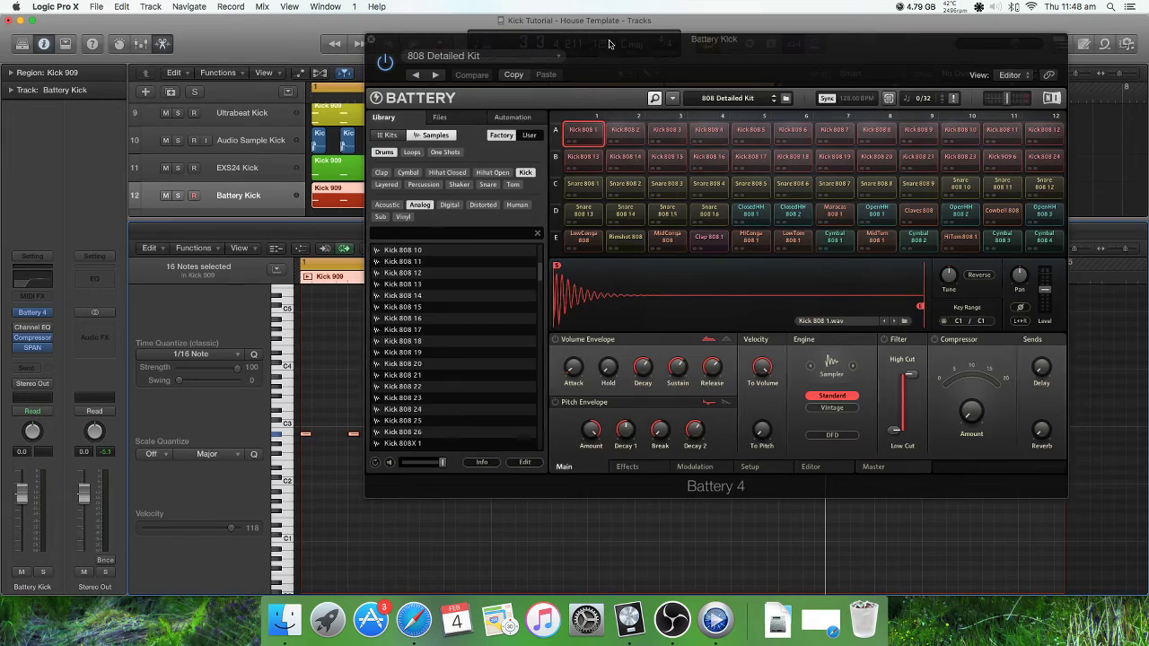
drag(546, 90, 609, 101)
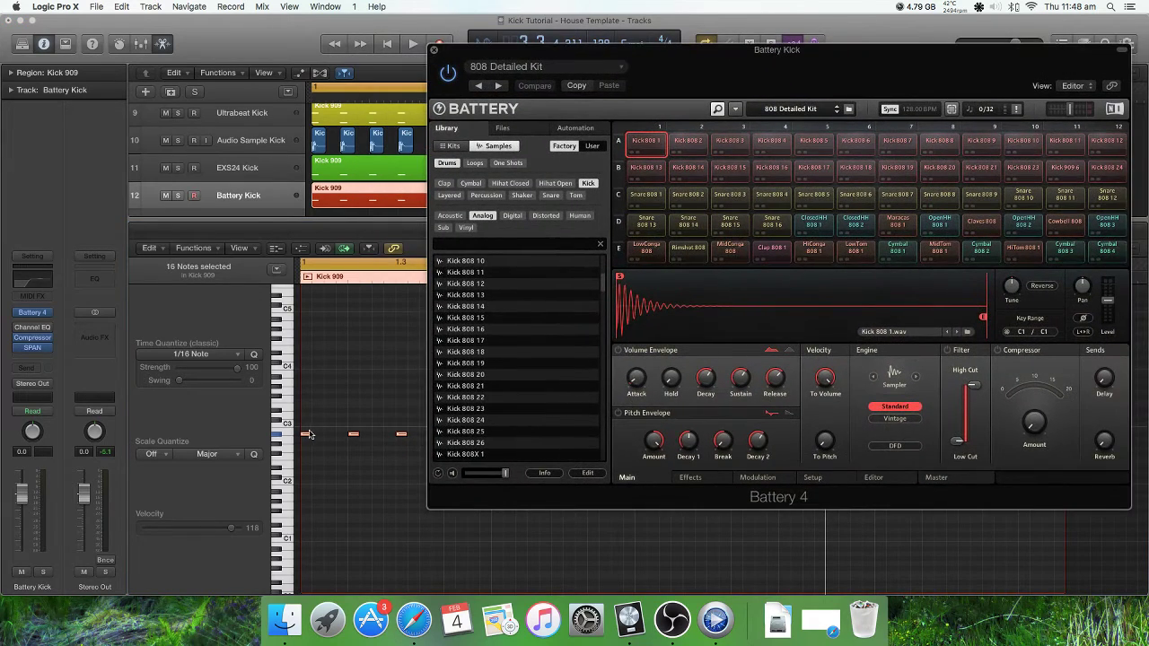
mouse_move(307, 434)
mouse_down()
mouse_move(306, 424)
mouse_move(305, 438)
mouse_up()
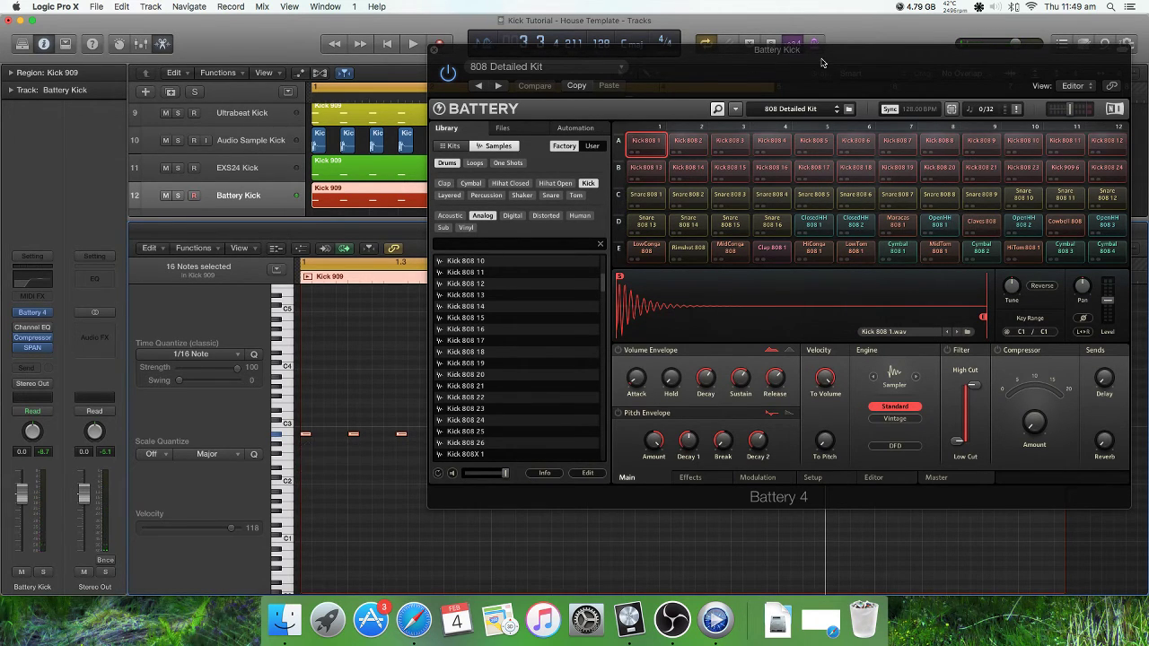
Step: Solo the Battery Kick, play it, and select the Kick 909 6 cell in Battery 4
drag(822, 63, 728, 61)
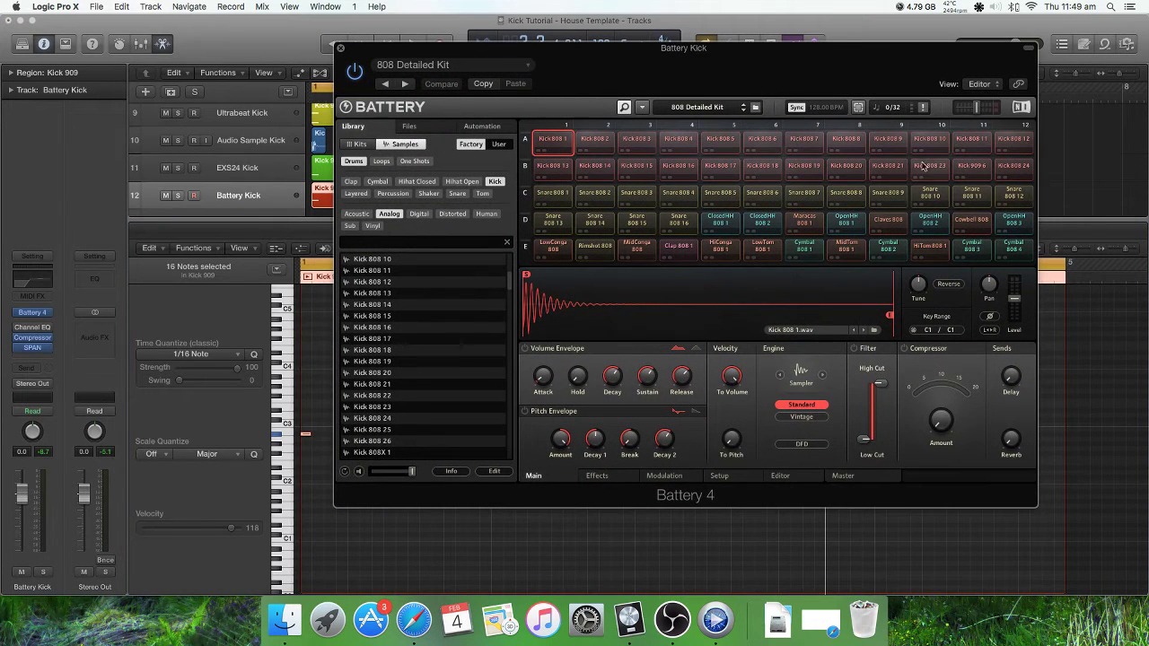
click(178, 195)
key(space)
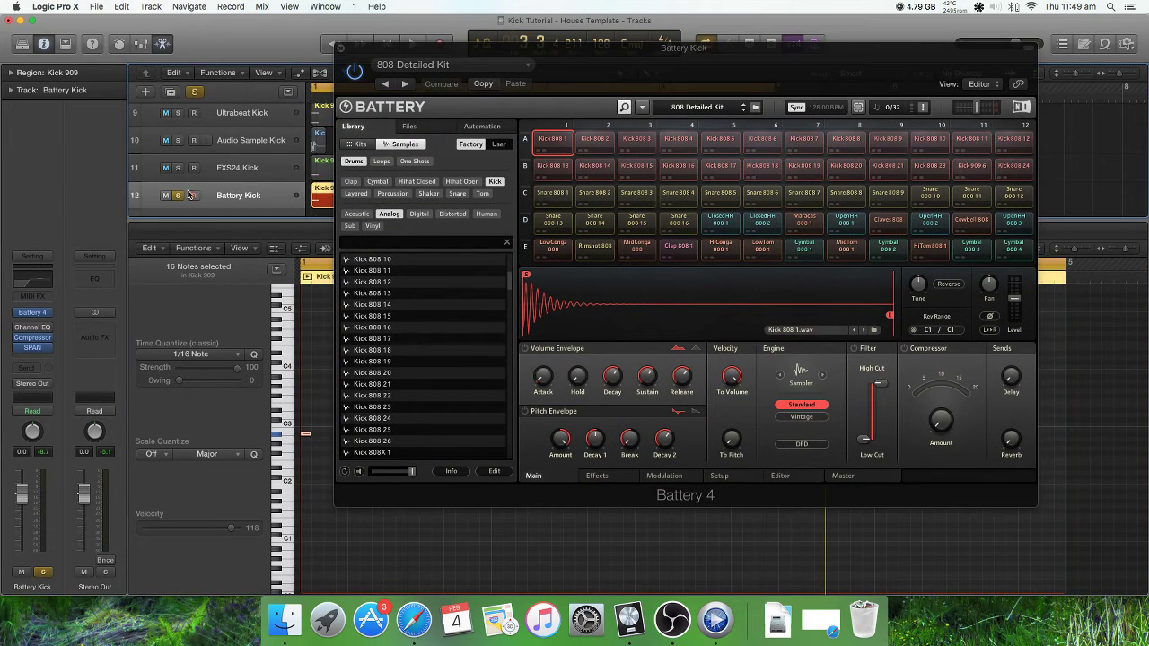
click(971, 167)
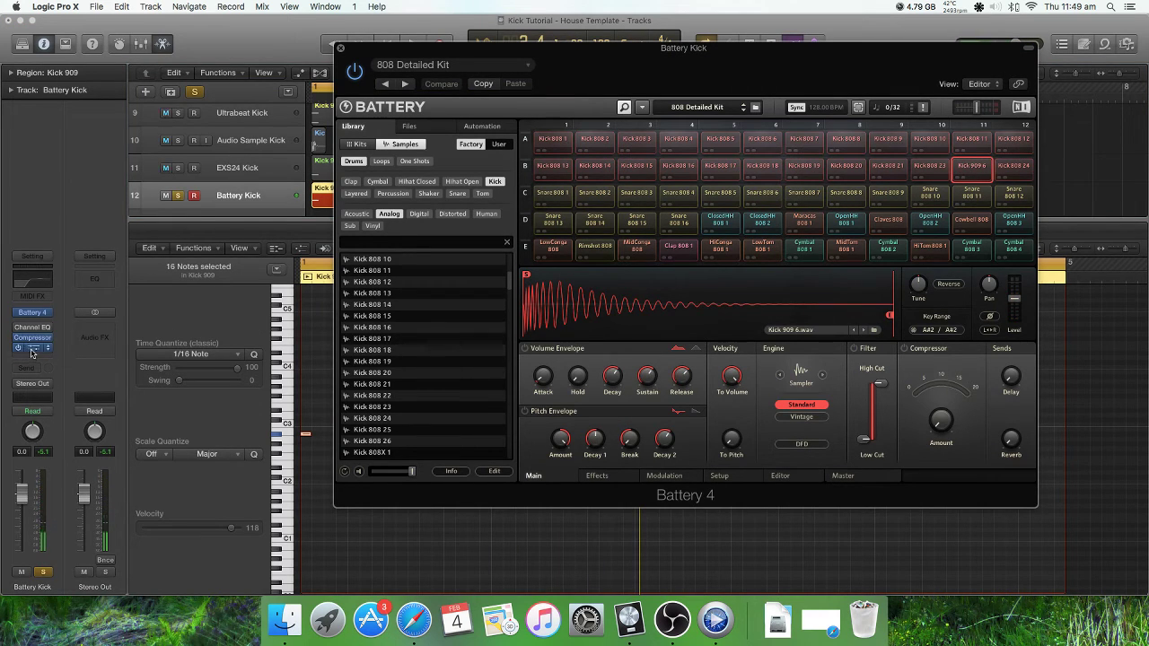
Step: Open SPAN on the Battery Kick next to Battery 4 and raise the Kick 909 6 cell's tuning to 1.00 st
click(36, 350)
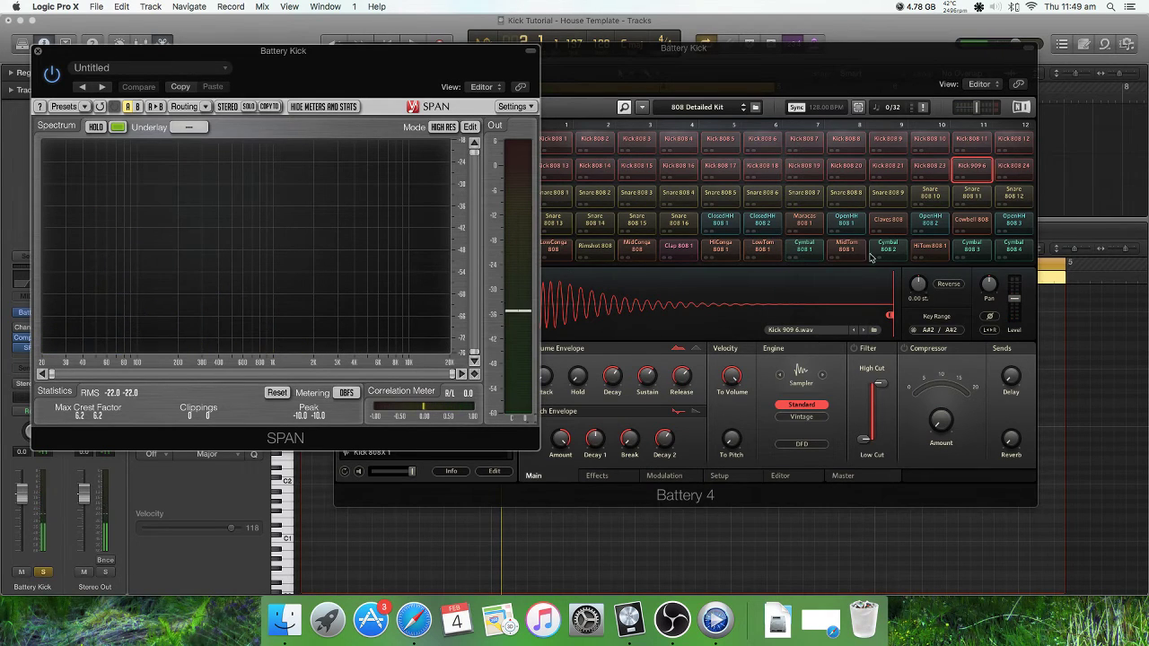
drag(73, 55, 52, 51)
drag(658, 56, 753, 50)
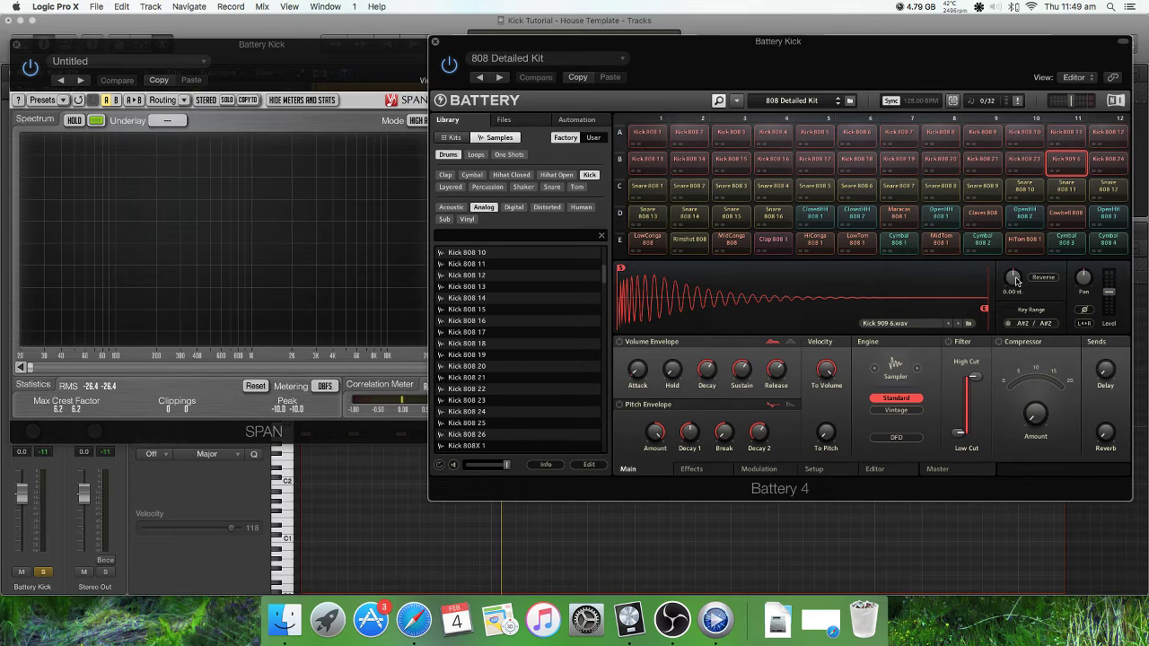
scroll(1013, 277, up, 2)
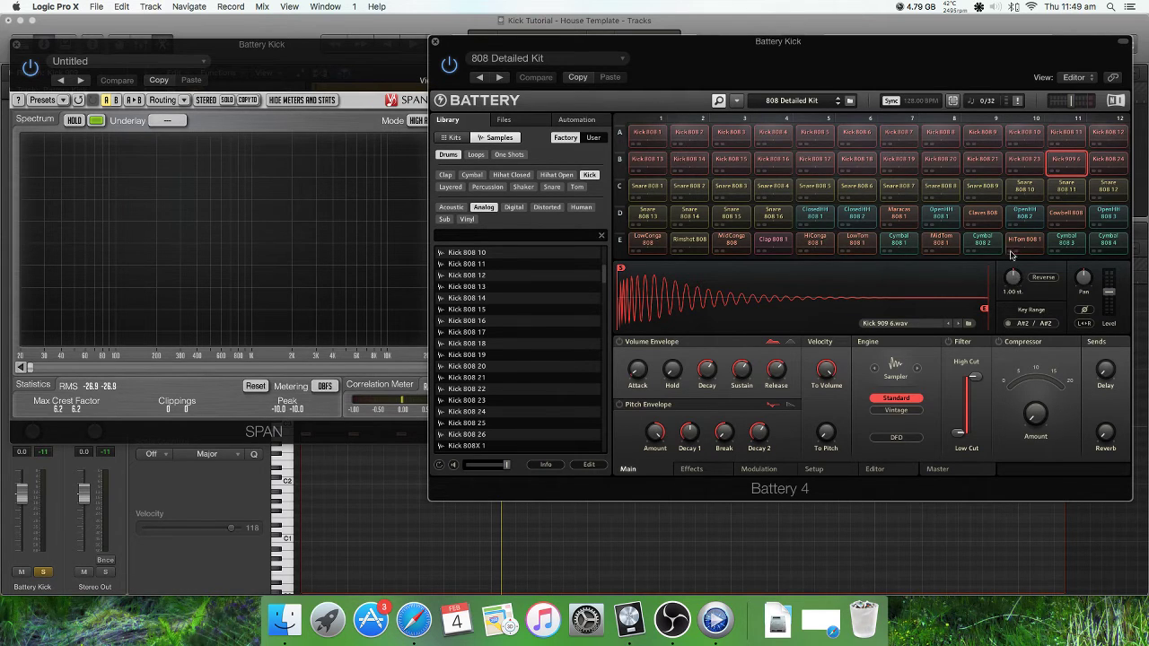
Step: Play the retuned Battery Kick with SPAN's spectrum hold enabled, stop it, and examine the frequency and note of the fundamental peak
key(space)
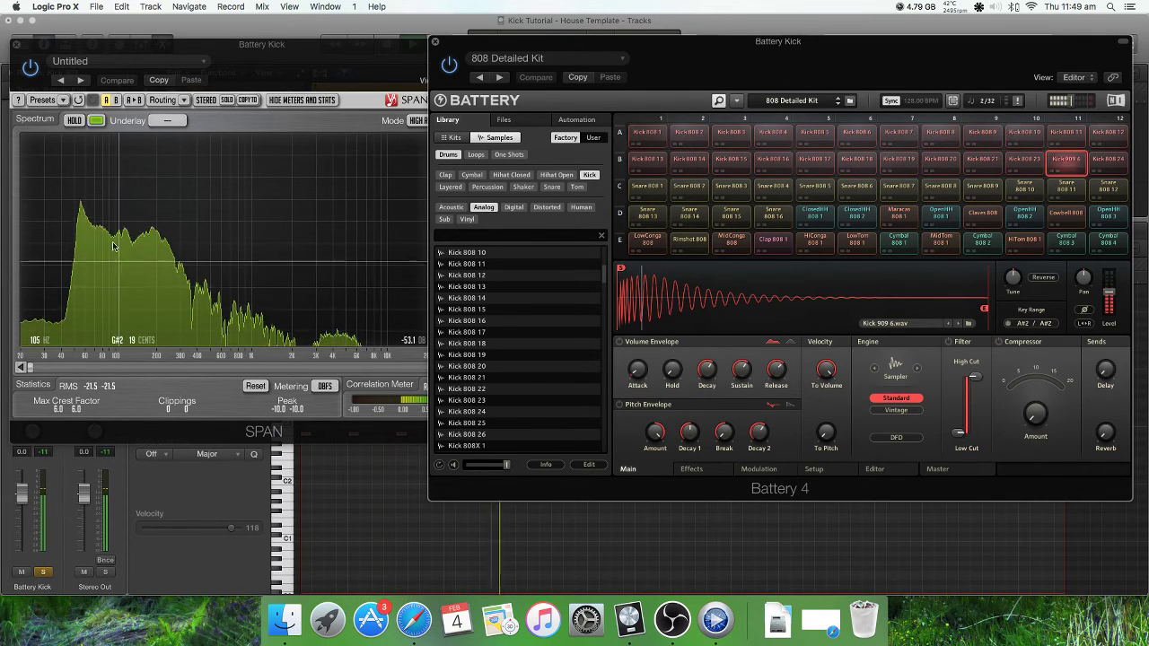
click(77, 120)
click(671, 66)
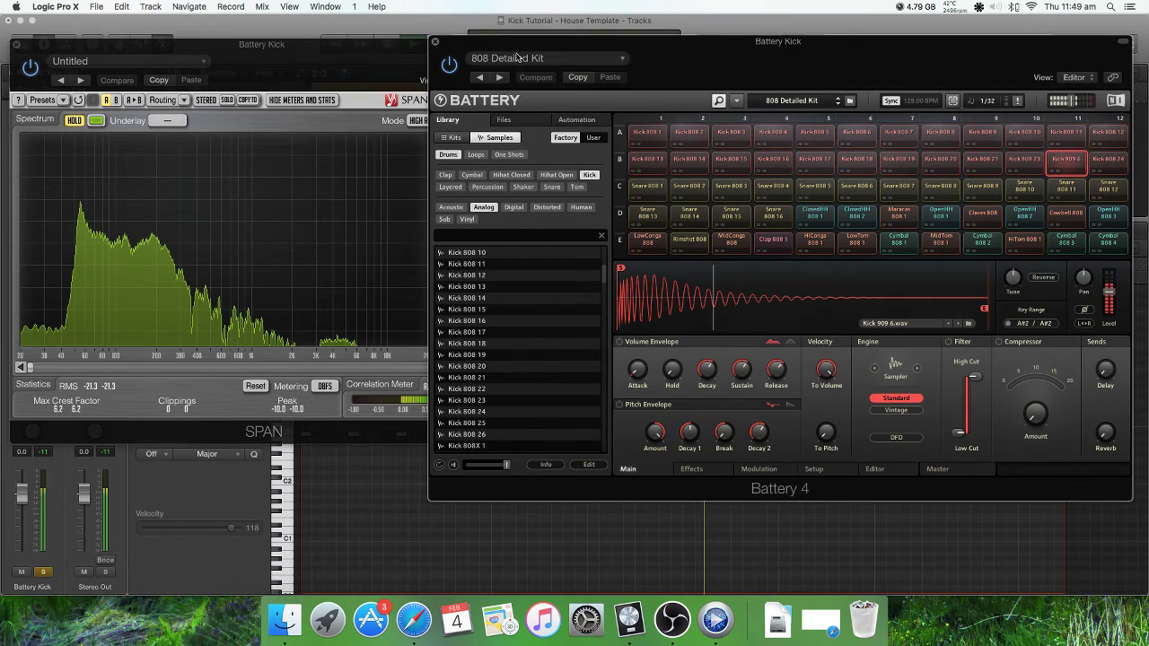
click(391, 469)
mouse_move(79, 274)
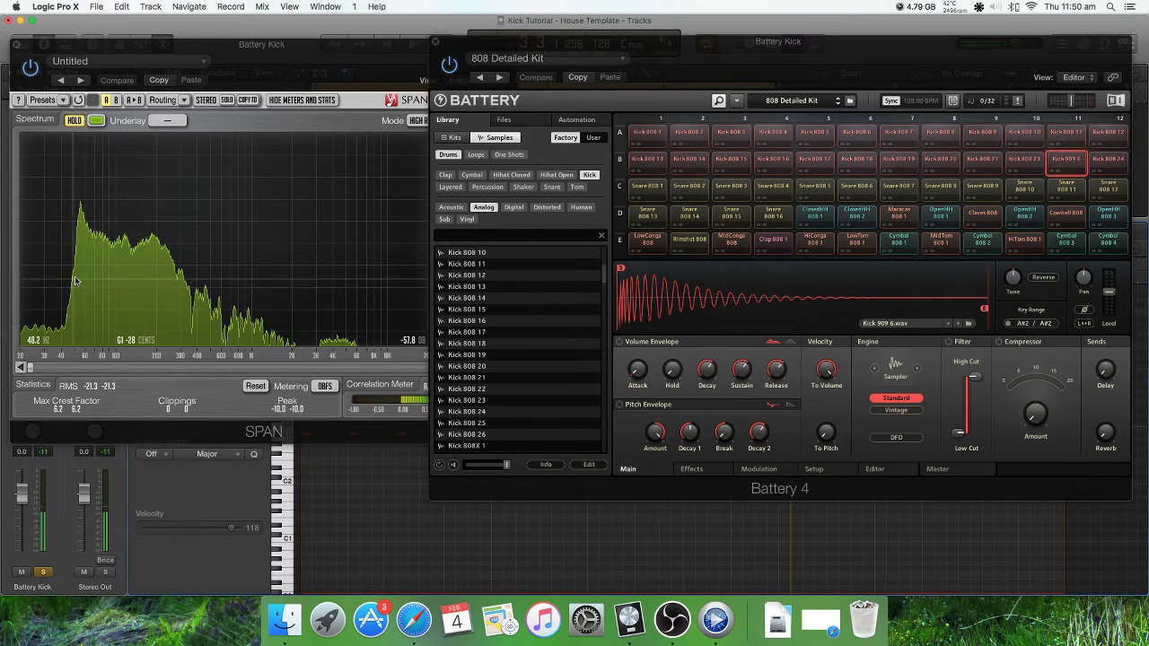
click(79, 273)
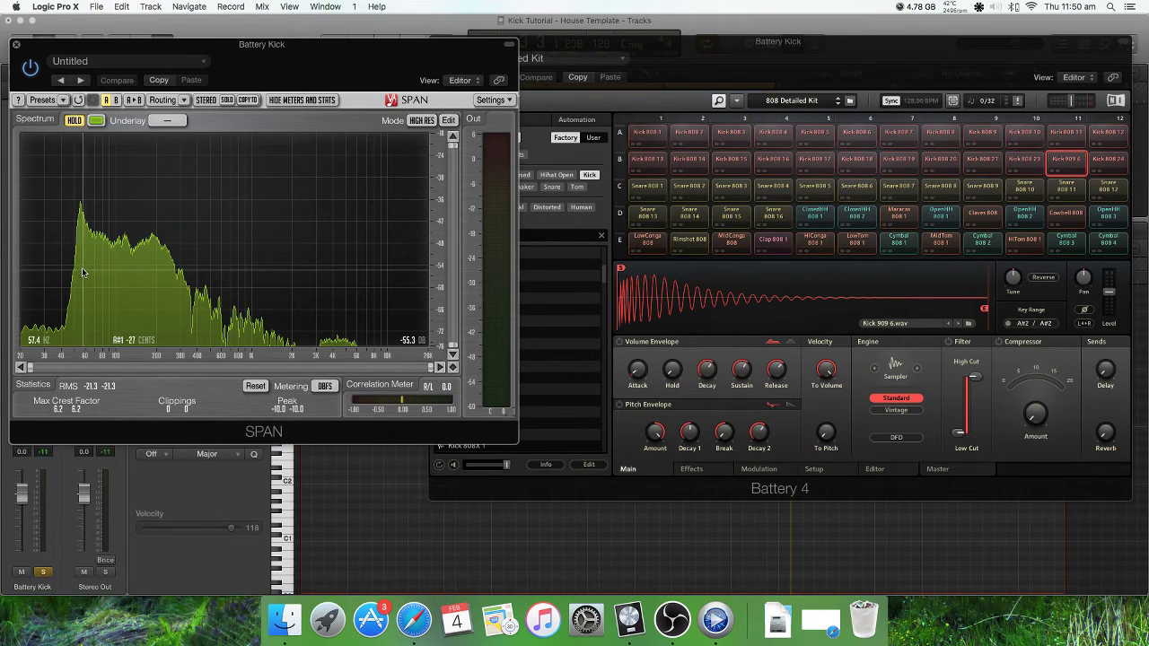
mouse_move(1017, 282)
mouse_move(79, 236)
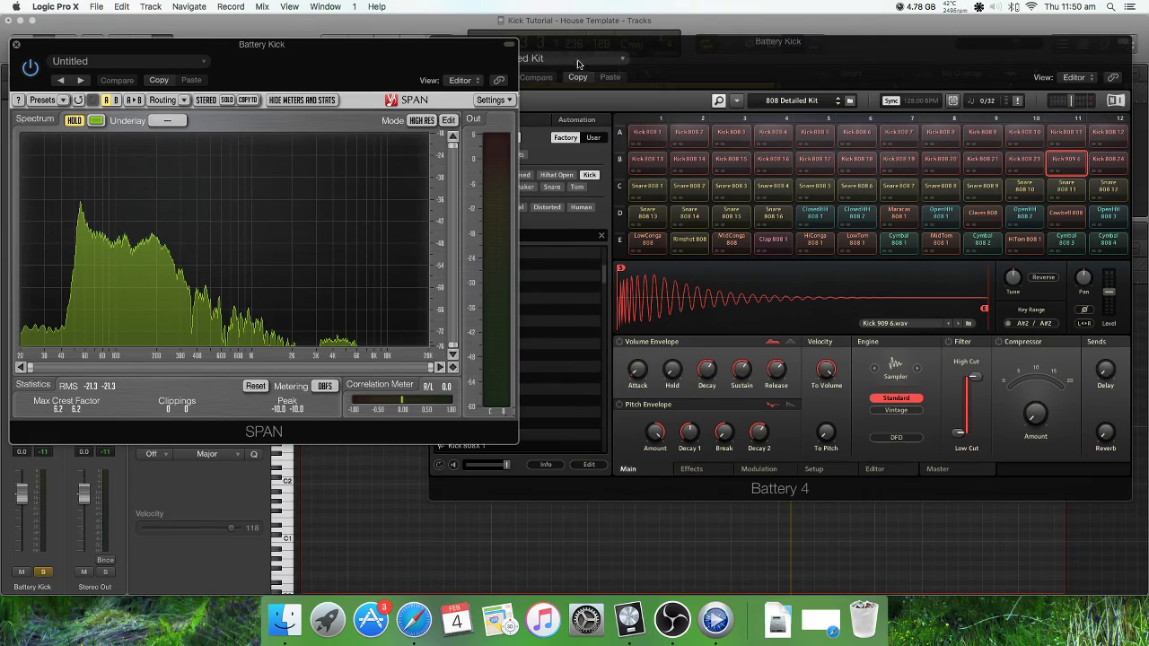
Step: Close the Battery 4 and SPAN plug-in windows
drag(776, 65, 758, 78)
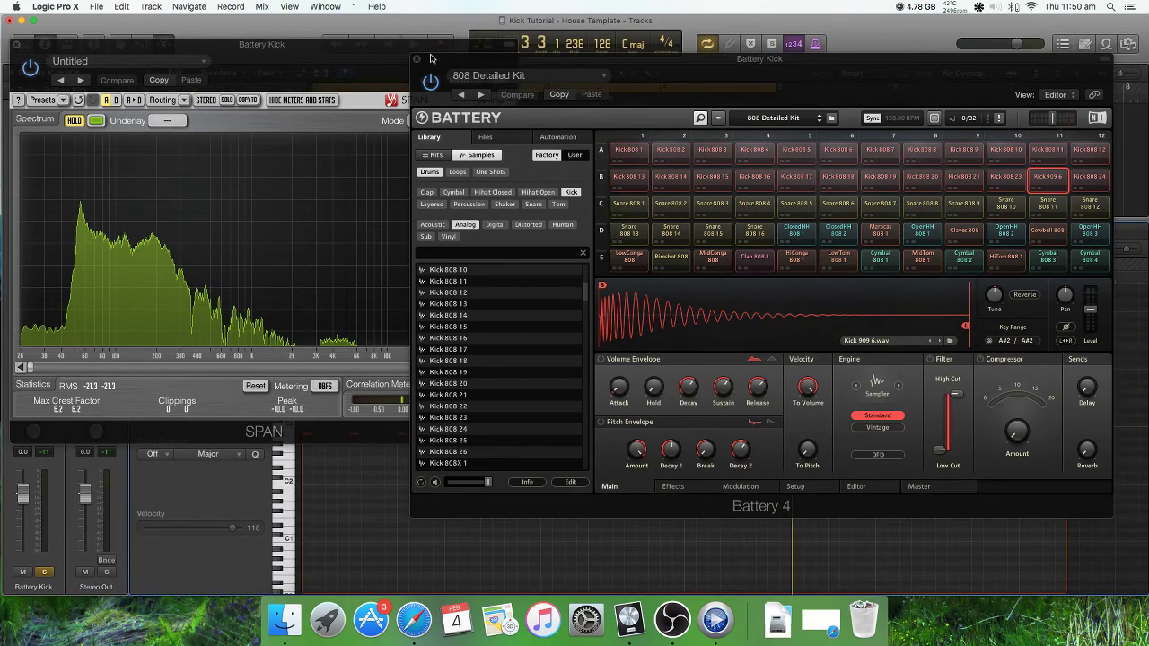
click(415, 60)
click(16, 44)
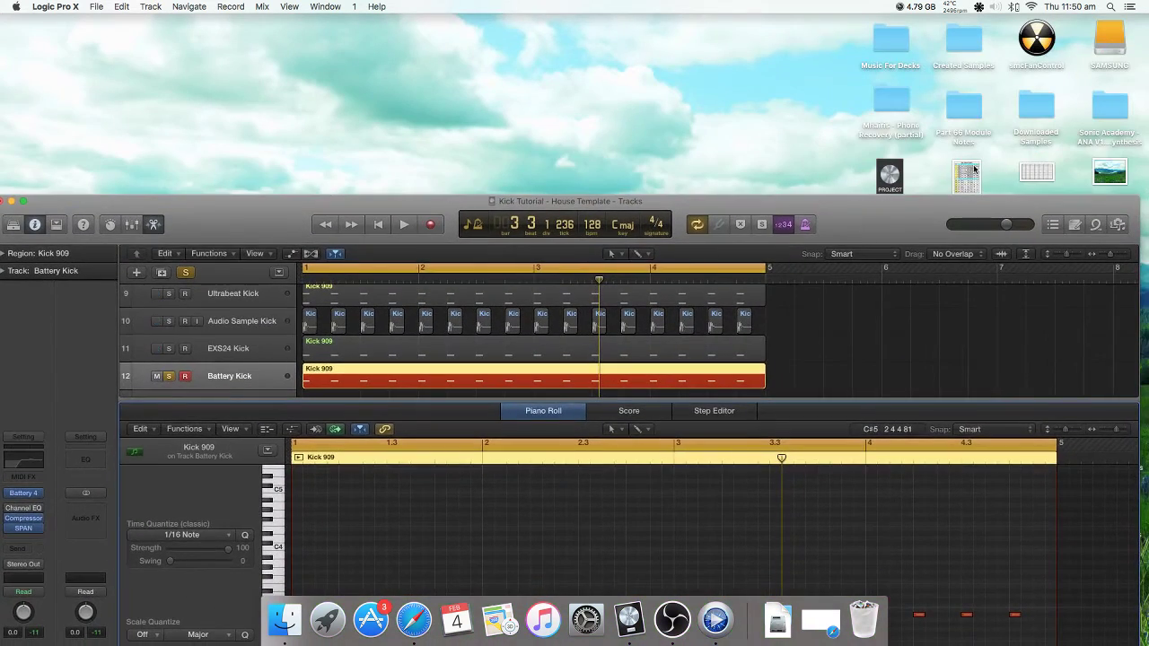
Step: Open the note-frequency chart fig_2_1.png from the desktop, examine it alongside the project, close it, and move the project window back up
double_click(1034, 173)
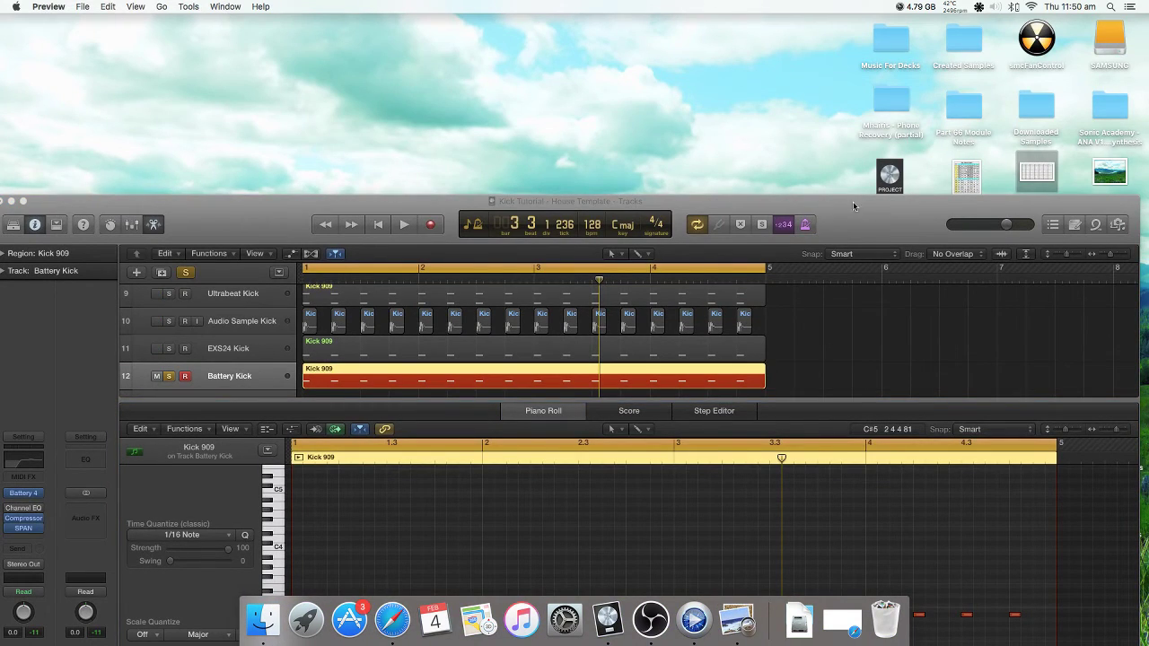
drag(218, 24, 704, 36)
drag(300, 204, 299, 32)
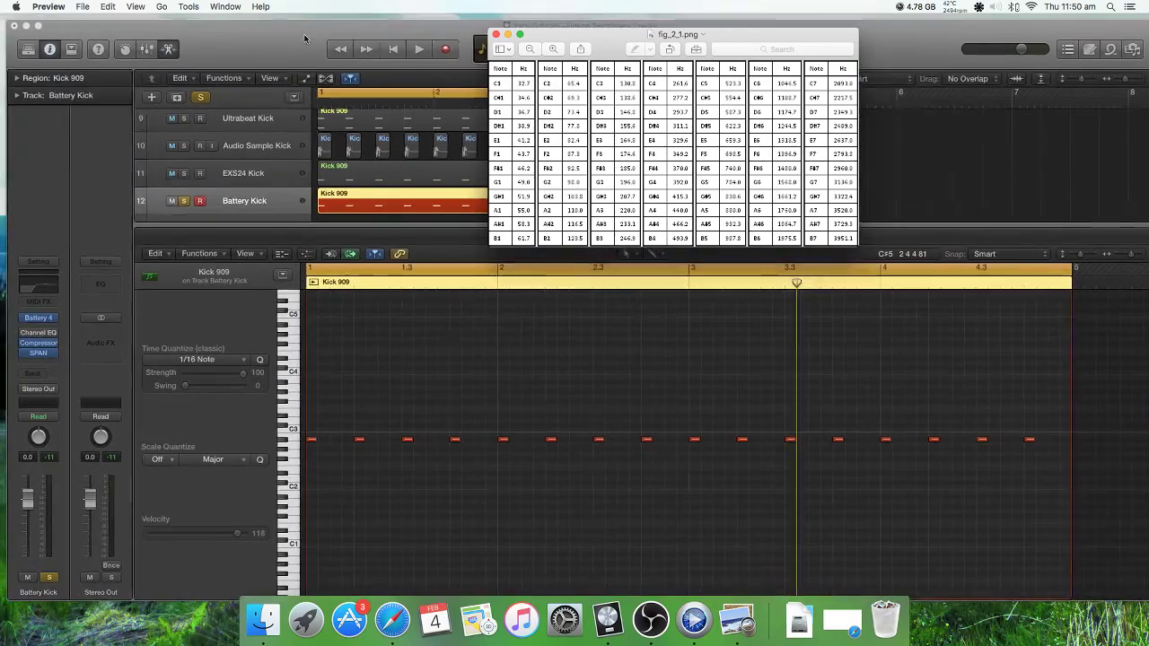
click(299, 31)
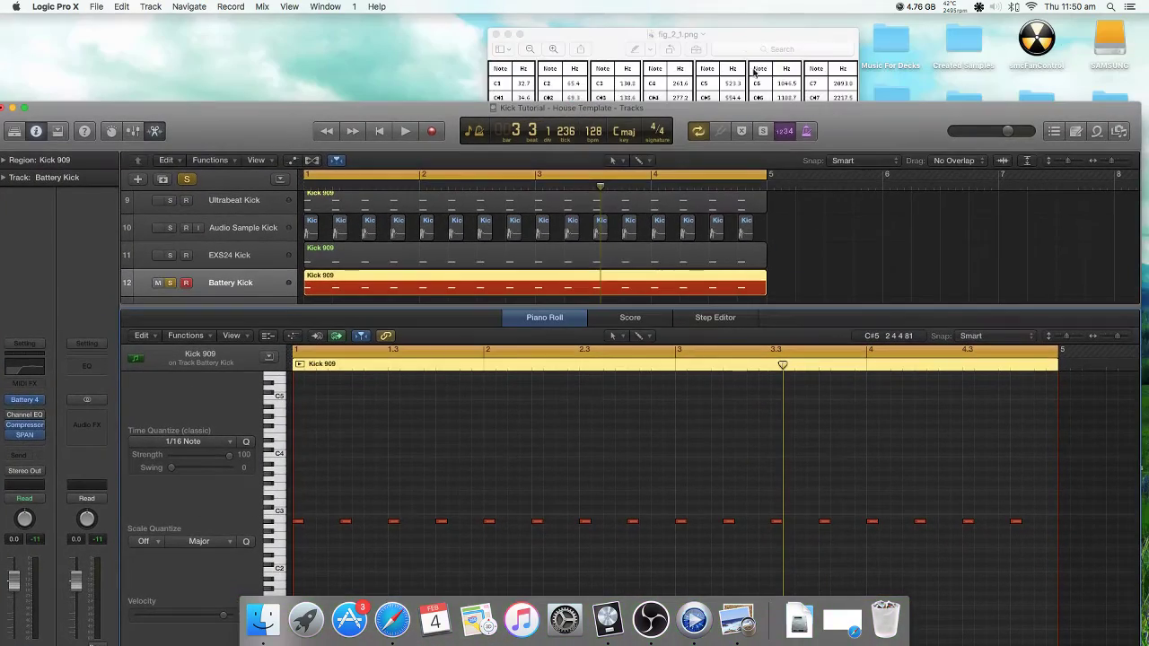
click(751, 56)
drag(751, 57, 1016, 20)
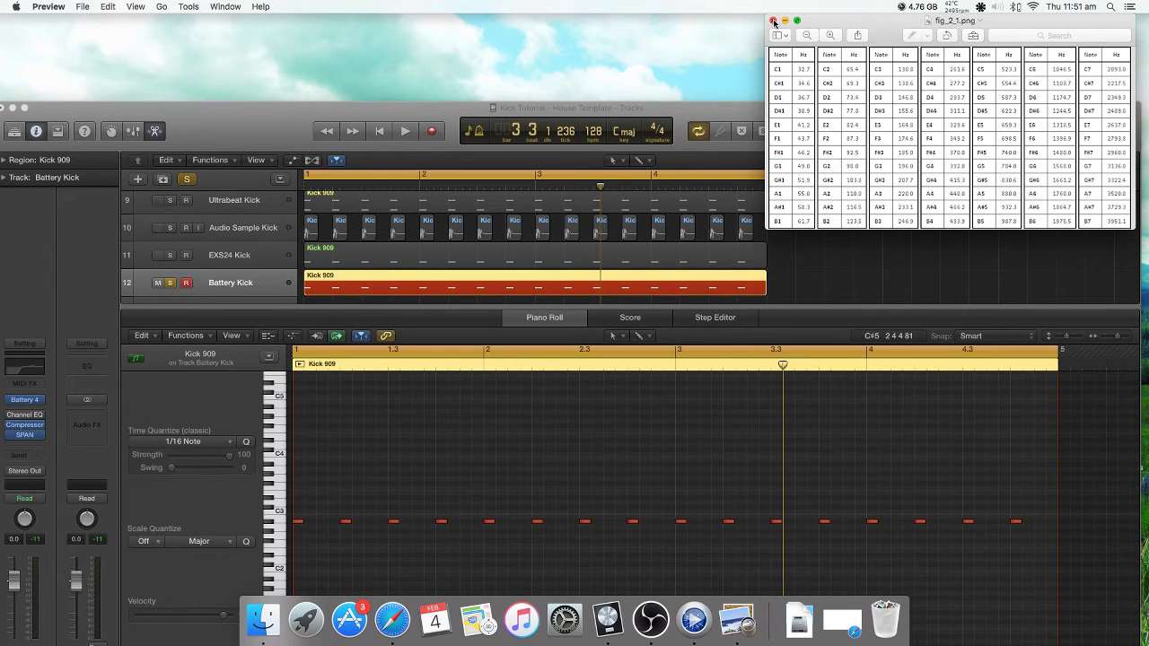
click(773, 20)
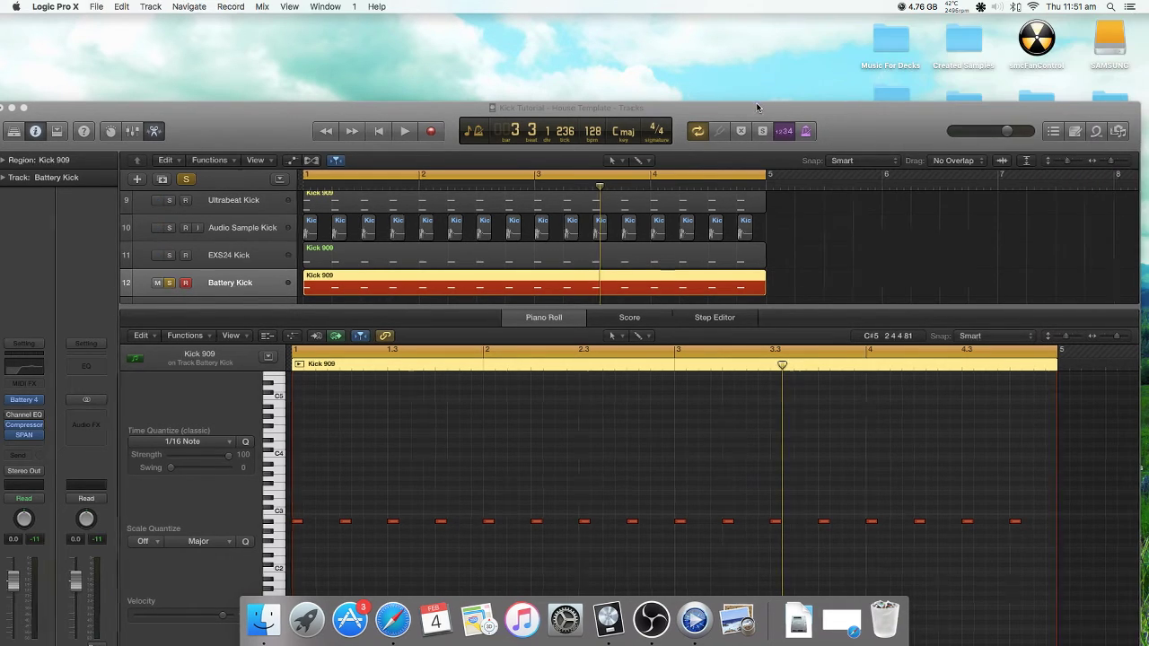
drag(757, 108, 769, 27)
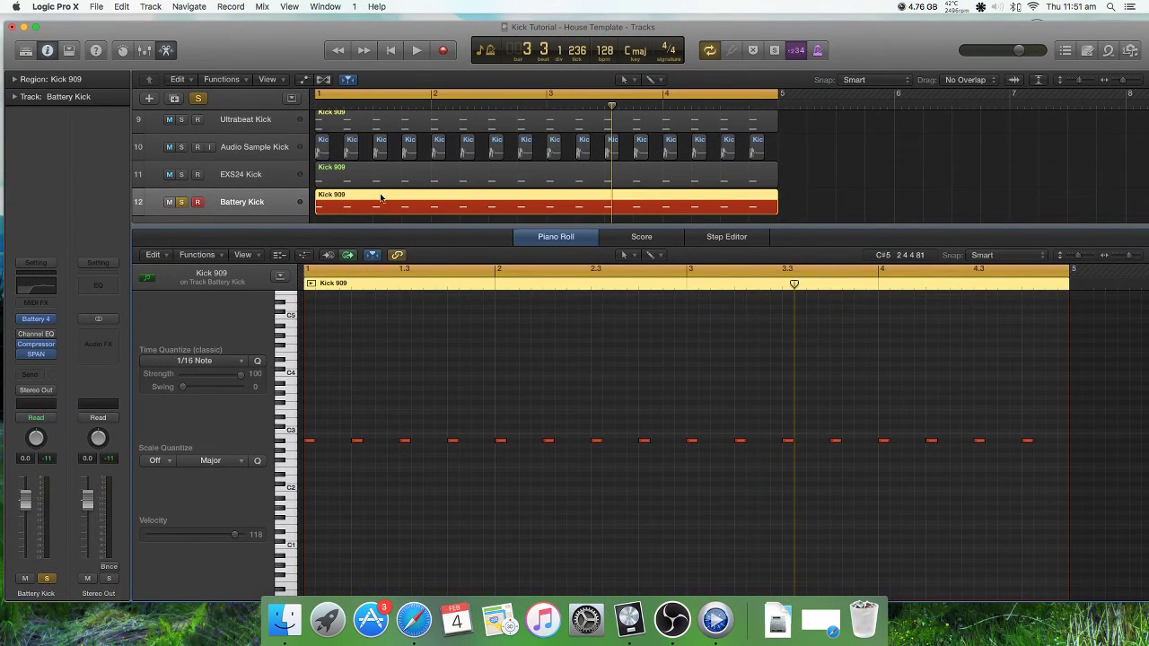
Step: Close the Piano Roll, solo the Metro Bass and Nicky Synth Kick, and unsolo the Battery Kick
click(163, 48)
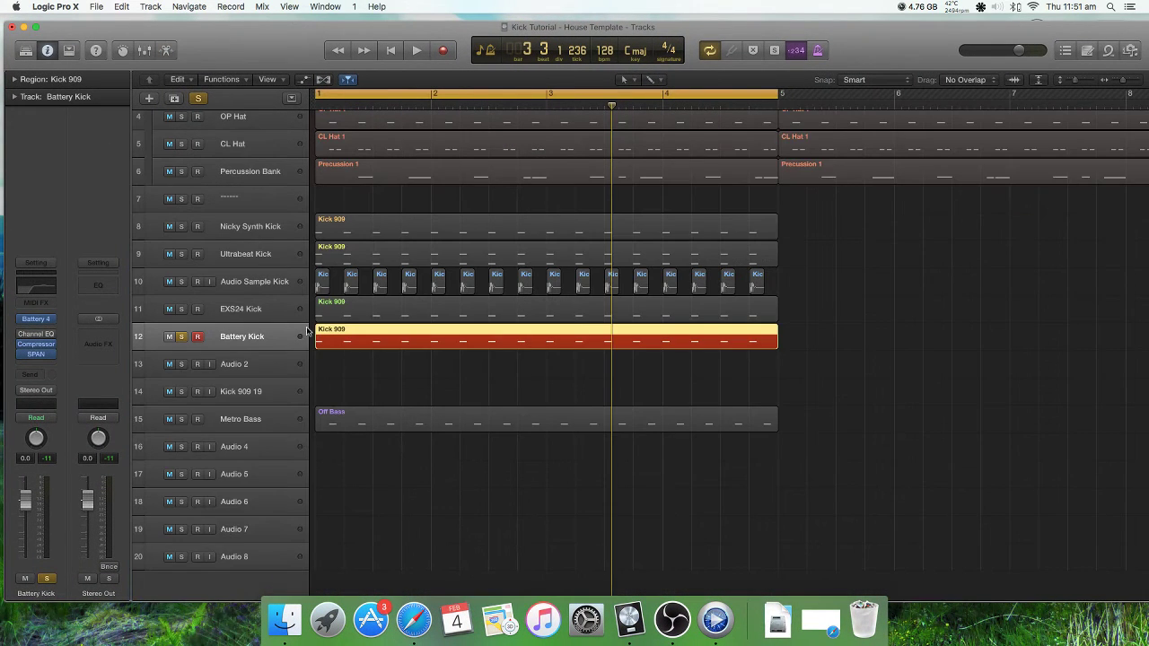
click(181, 419)
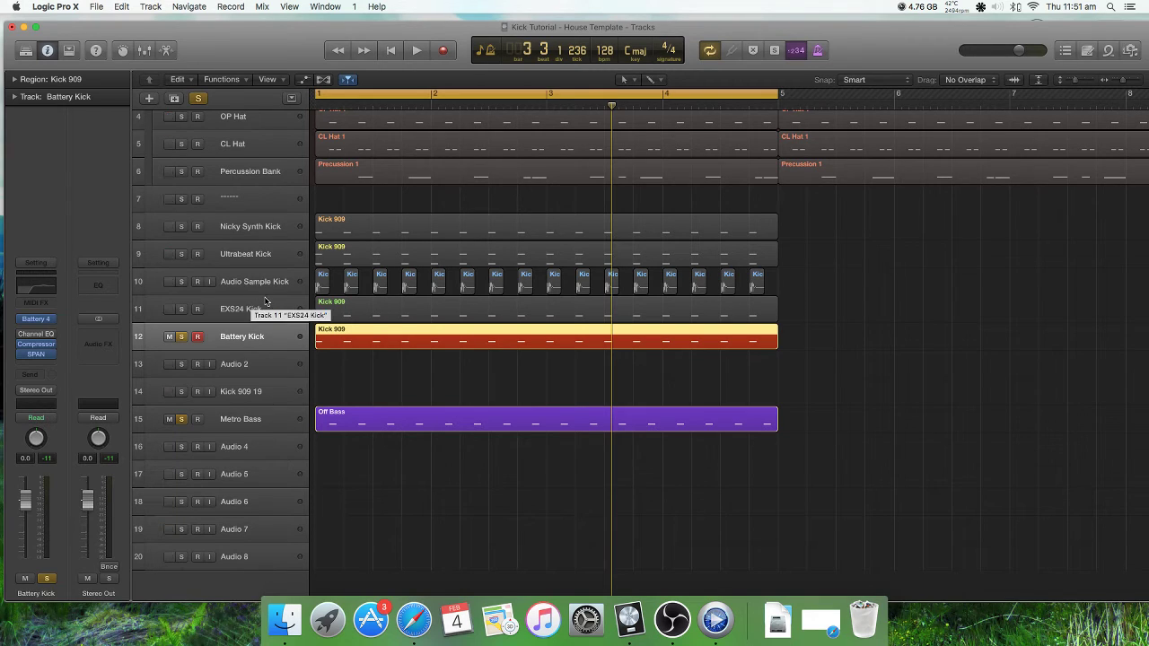
click(181, 226)
click(181, 337)
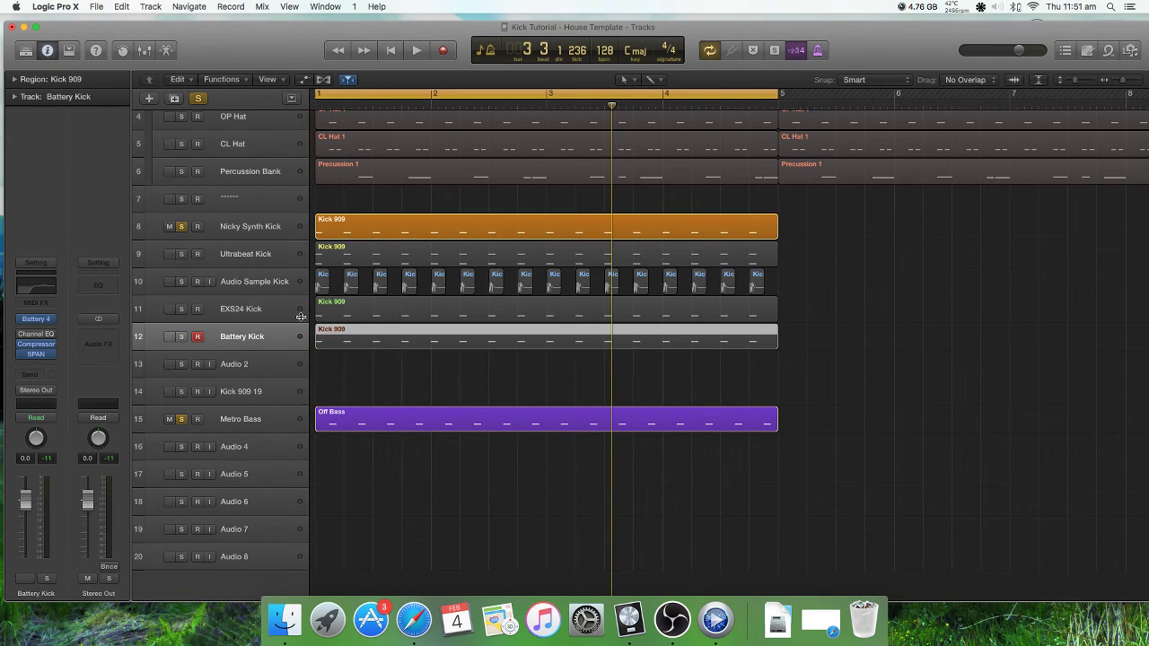
Step: Open the Metro Bass track's Off Bass region in the Piano Roll and audition its first note to check the pitch
click(259, 413)
double_click(358, 424)
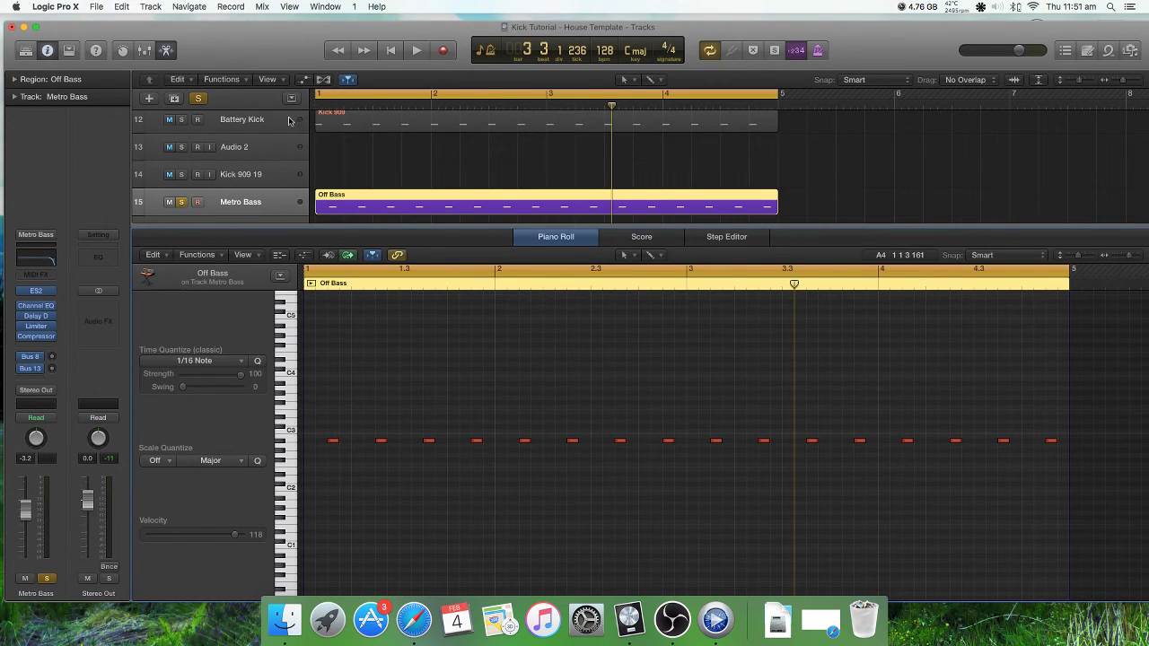
scroll(287, 219, up, 3)
scroll(286, 219, down, 3)
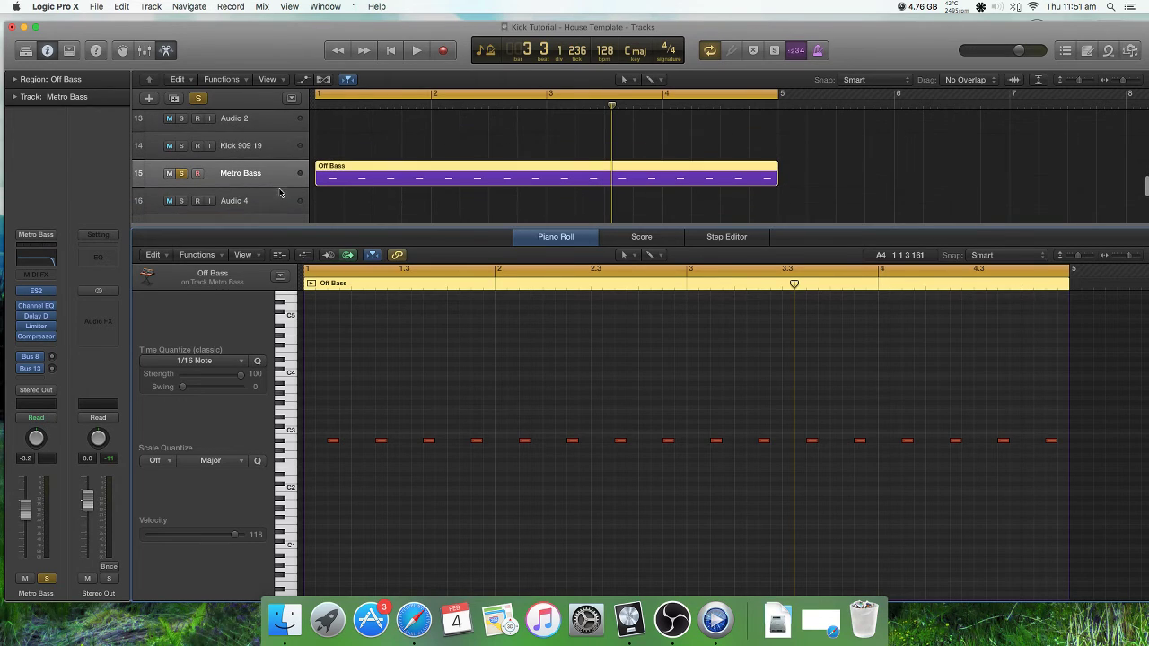
click(333, 441)
click(332, 440)
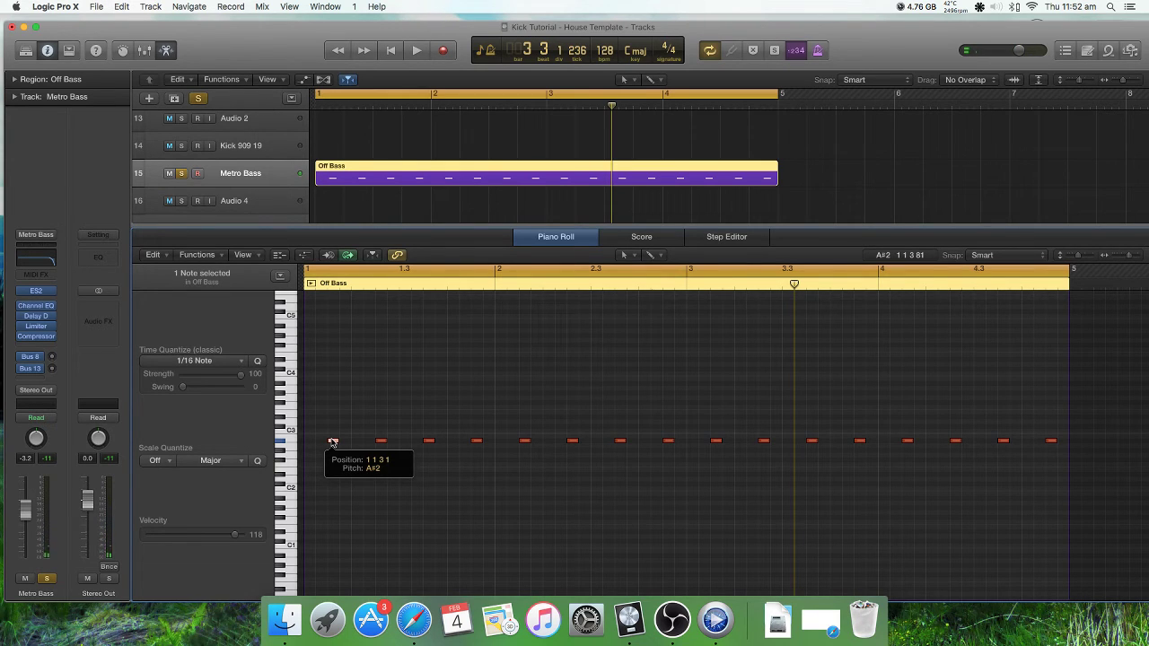
scroll(332, 443, up, 1)
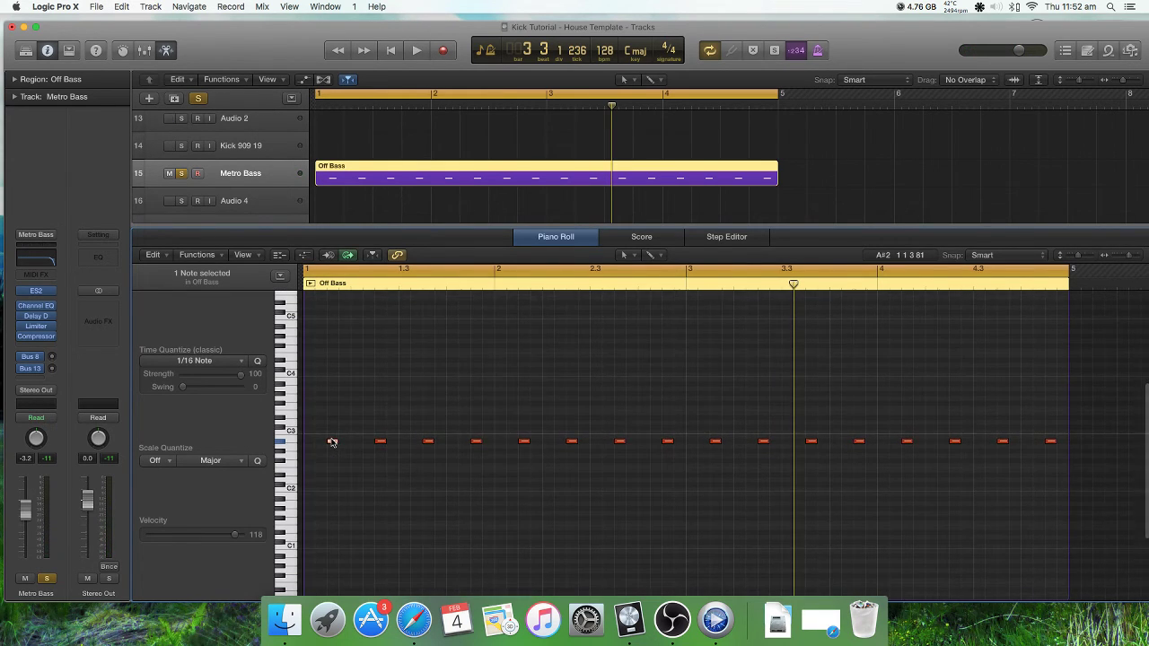
click(333, 445)
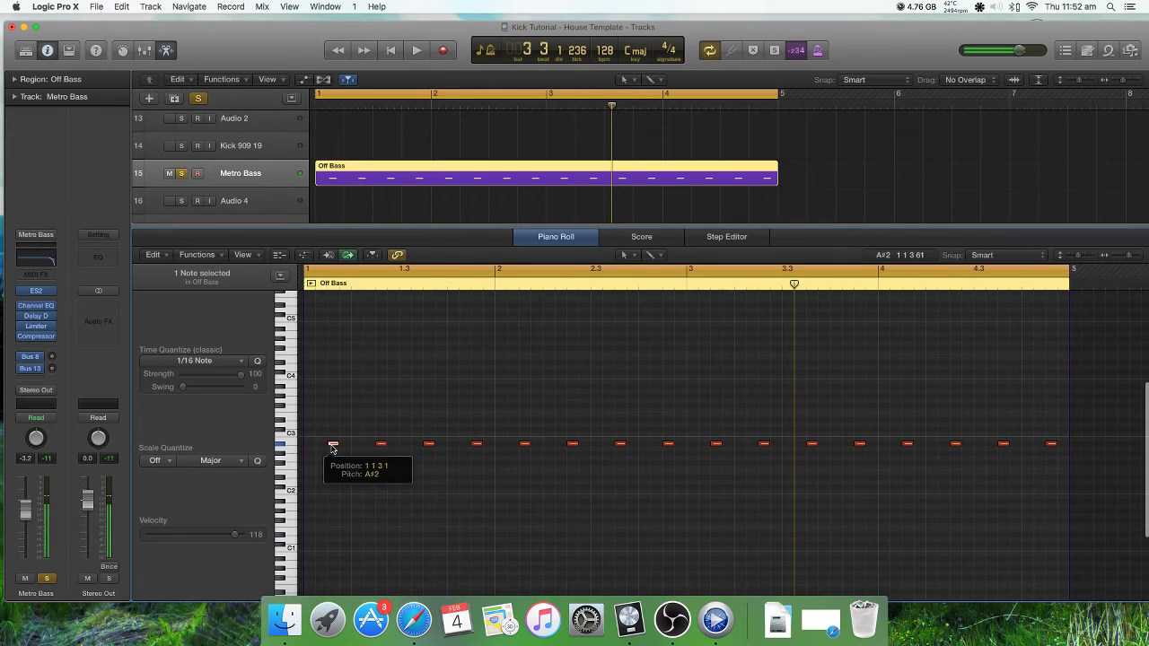
Step: In the Metro Bass Channel EQ, set the low shelf to 83 Hz, boost 110 Hz by 3.5 dB with Q 1.20, and enable the Analyzer
click(30, 260)
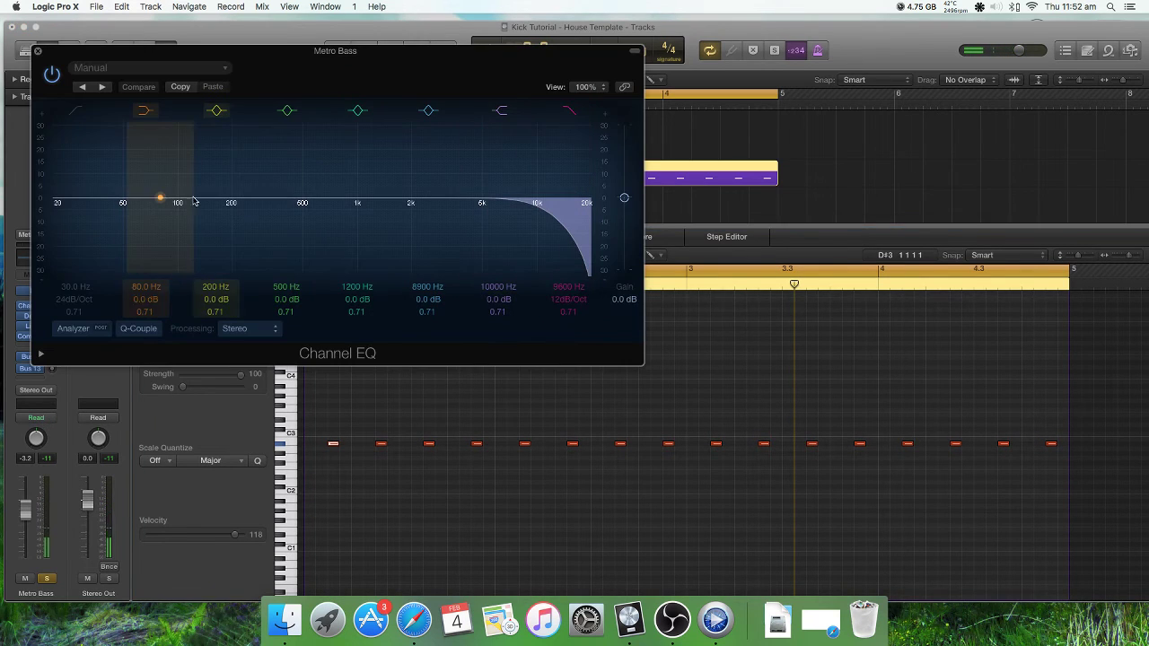
drag(173, 190, 163, 198)
mouse_move(230, 301)
mouse_down()
mouse_move(230, 285)
mouse_move(222, 314)
mouse_up()
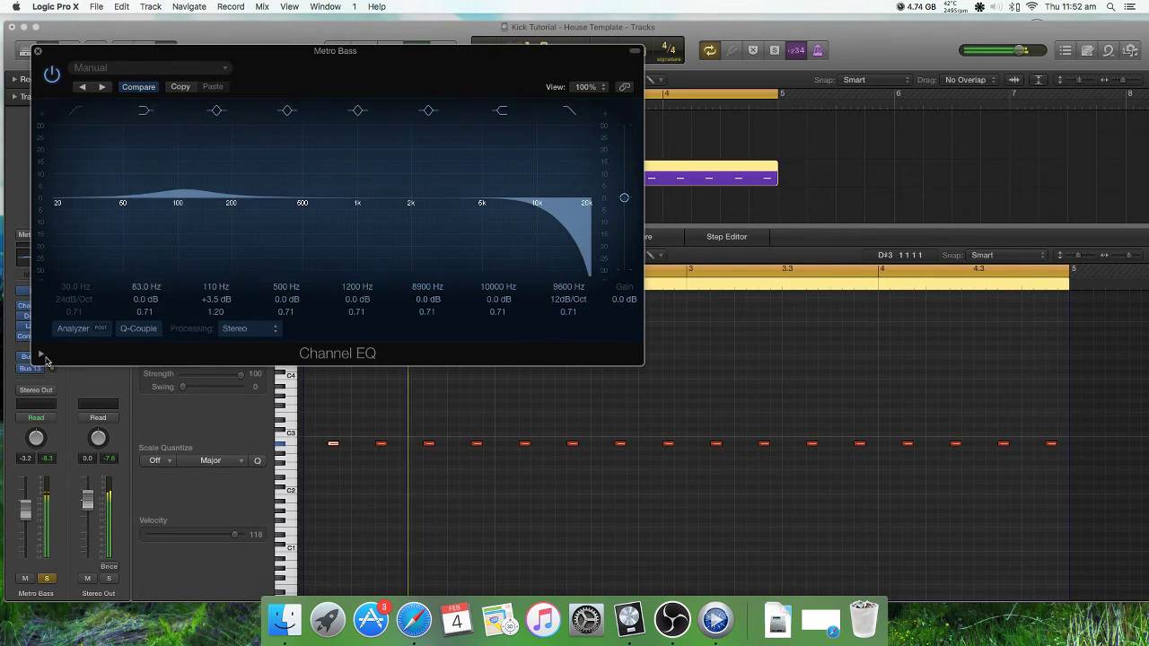
click(76, 329)
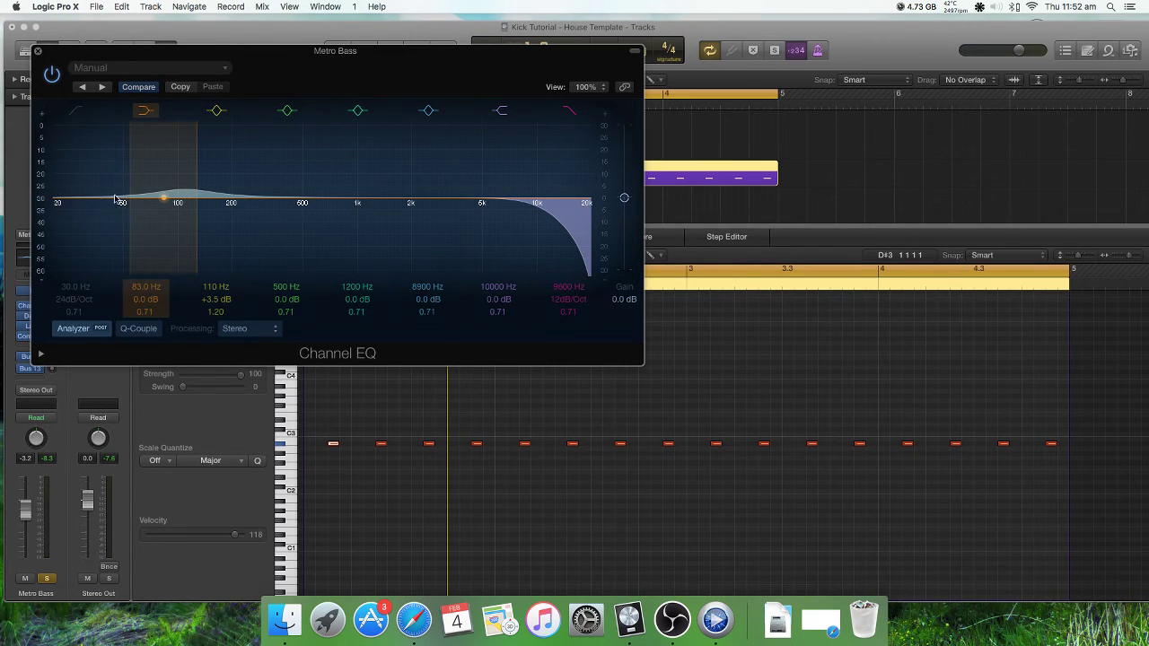
Step: In the Metro Bass Channel EQ, shape a narrow cut at 53 Hz with Q 7.30, adjust its gain during playback, and close the EQ
mouse_move(303, 304)
mouse_down()
mouse_move(302, 332)
mouse_move(304, 287)
mouse_move(287, 344)
mouse_move(298, 291)
mouse_up()
click(303, 288)
key(space)
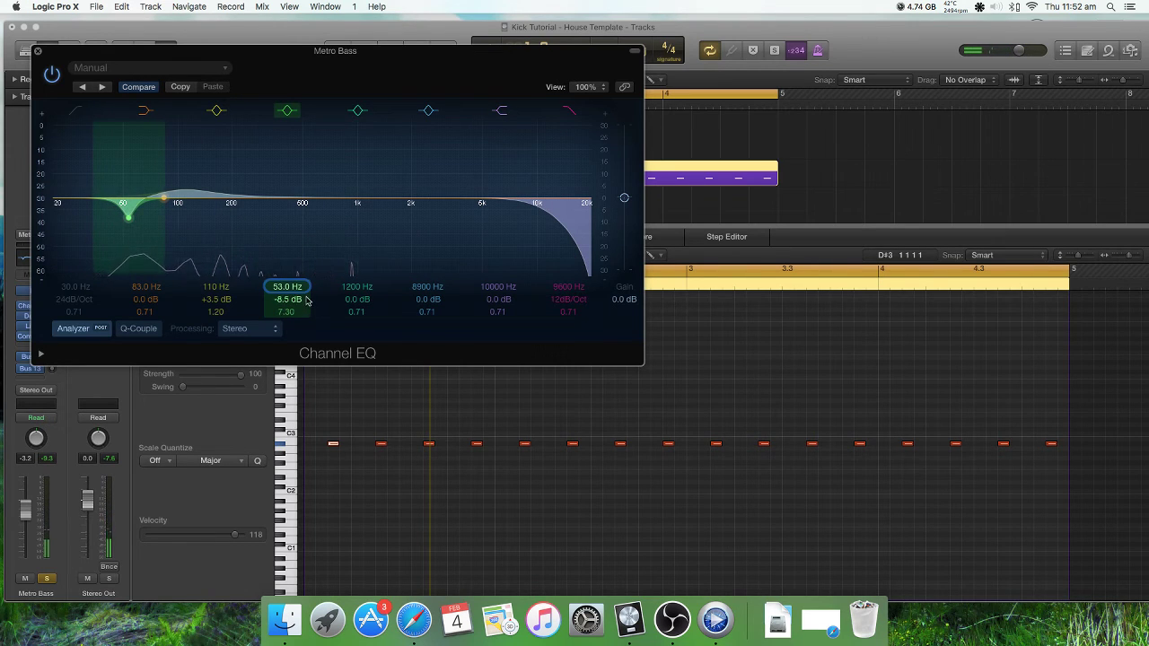
drag(305, 300, 305, 288)
click(37, 52)
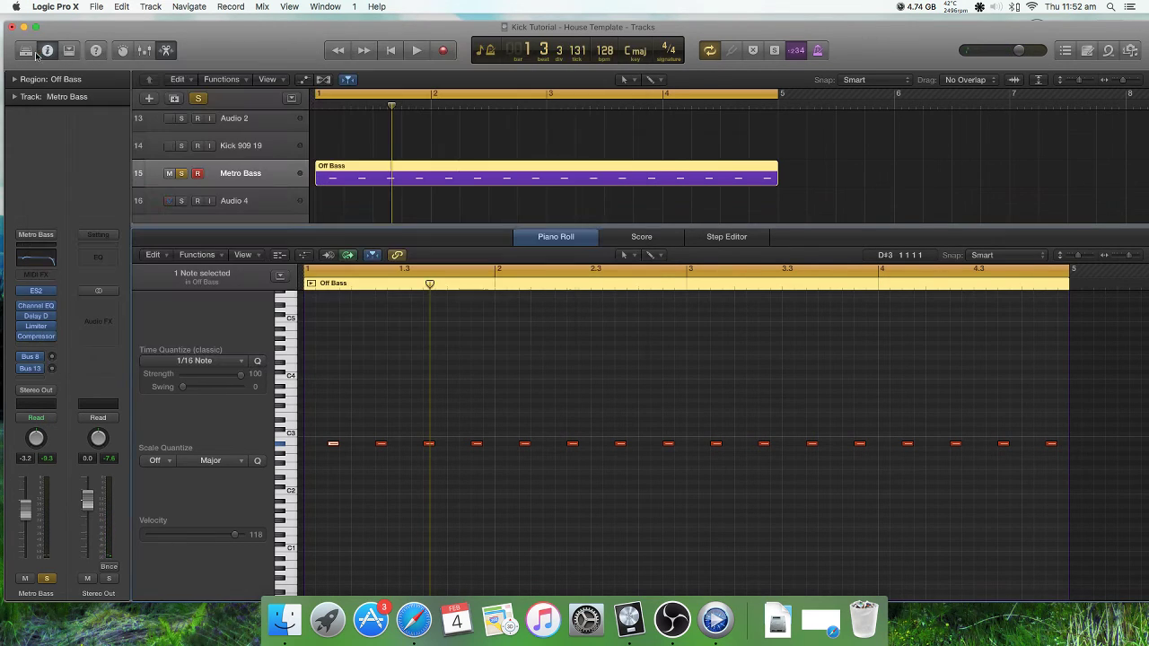
Step: Close the Piano Roll and lower the Metro Bass fader to -8.6 dB while it plays with the Nicky Synth Kick
click(167, 51)
key(Return)
key(space)
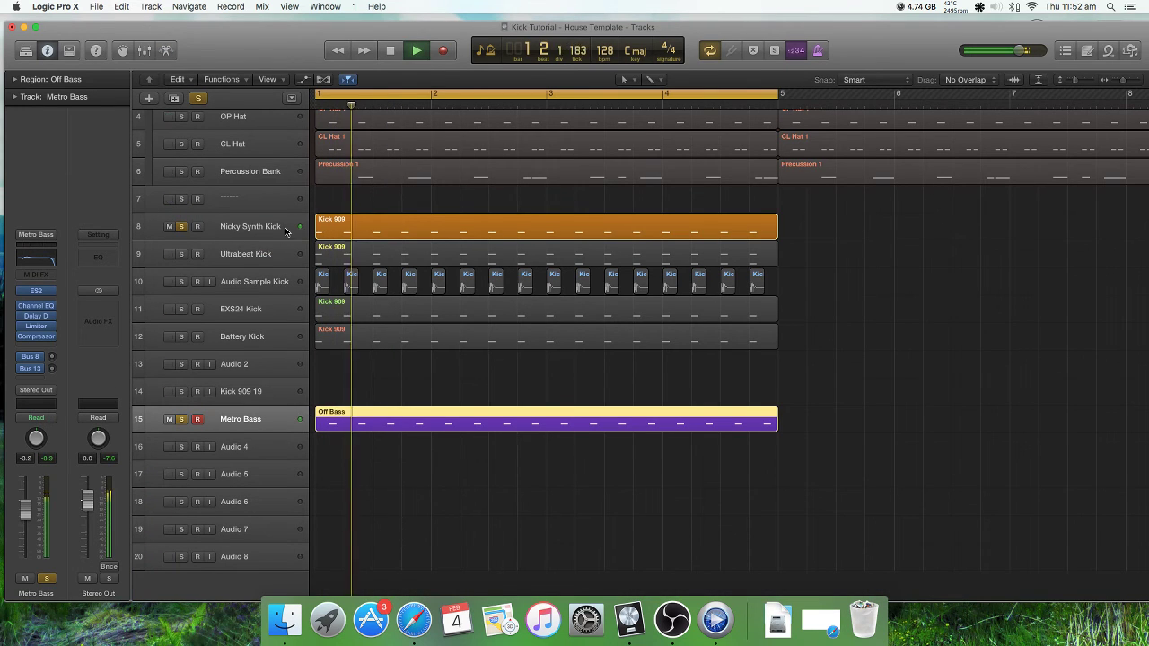
click(270, 234)
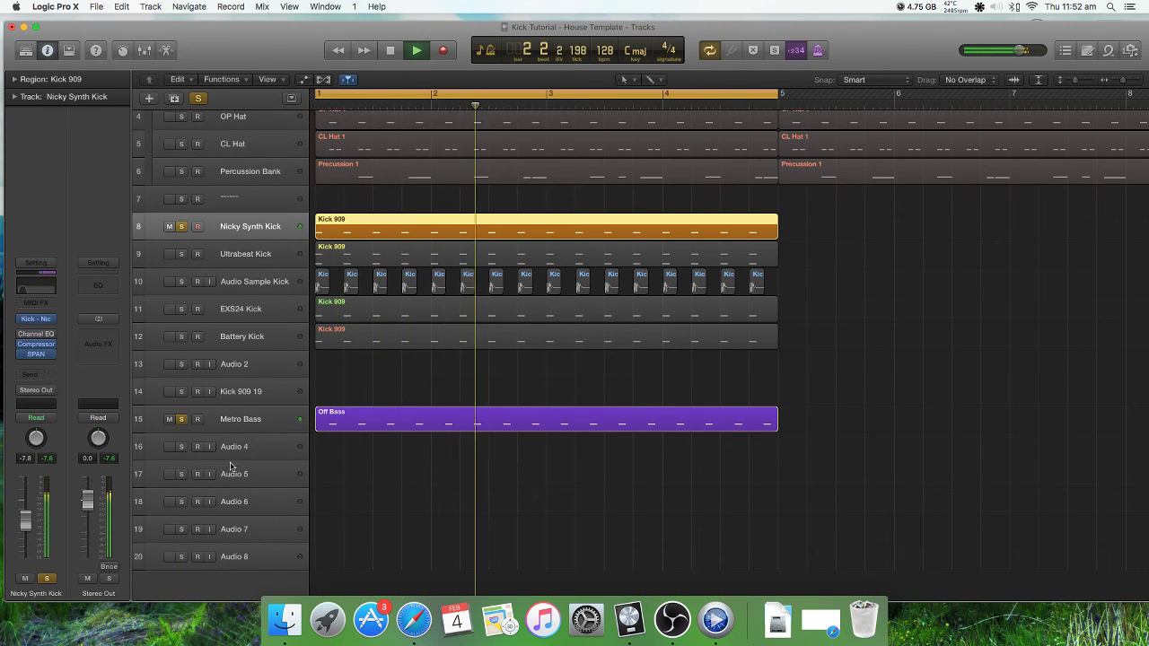
click(565, 418)
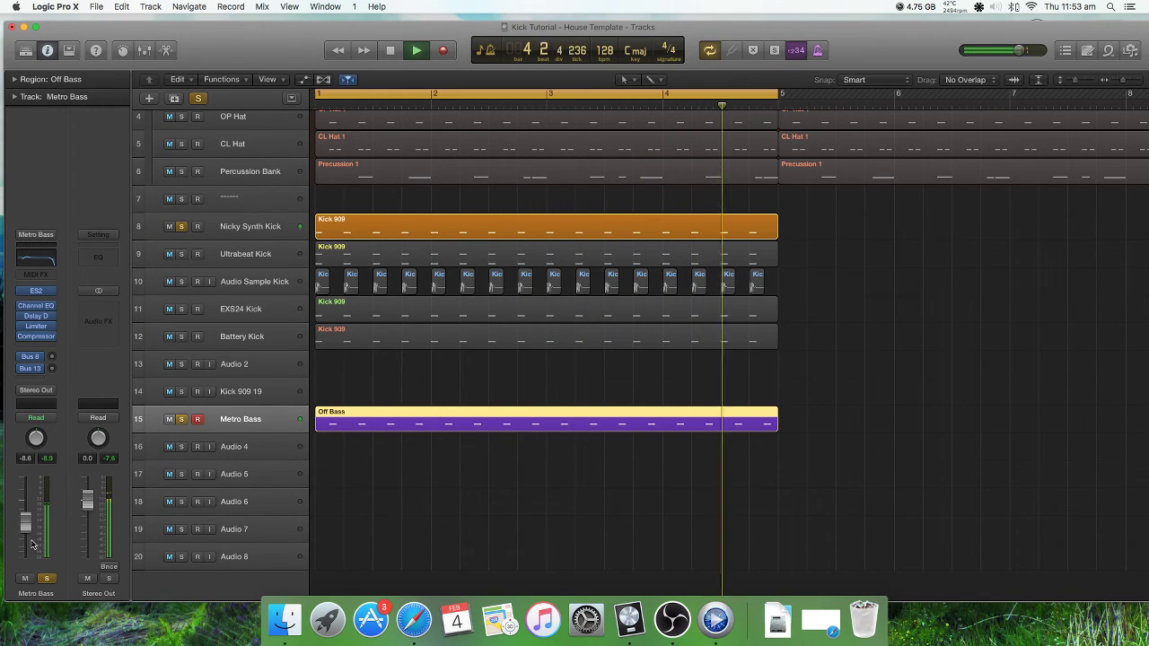
key(space)
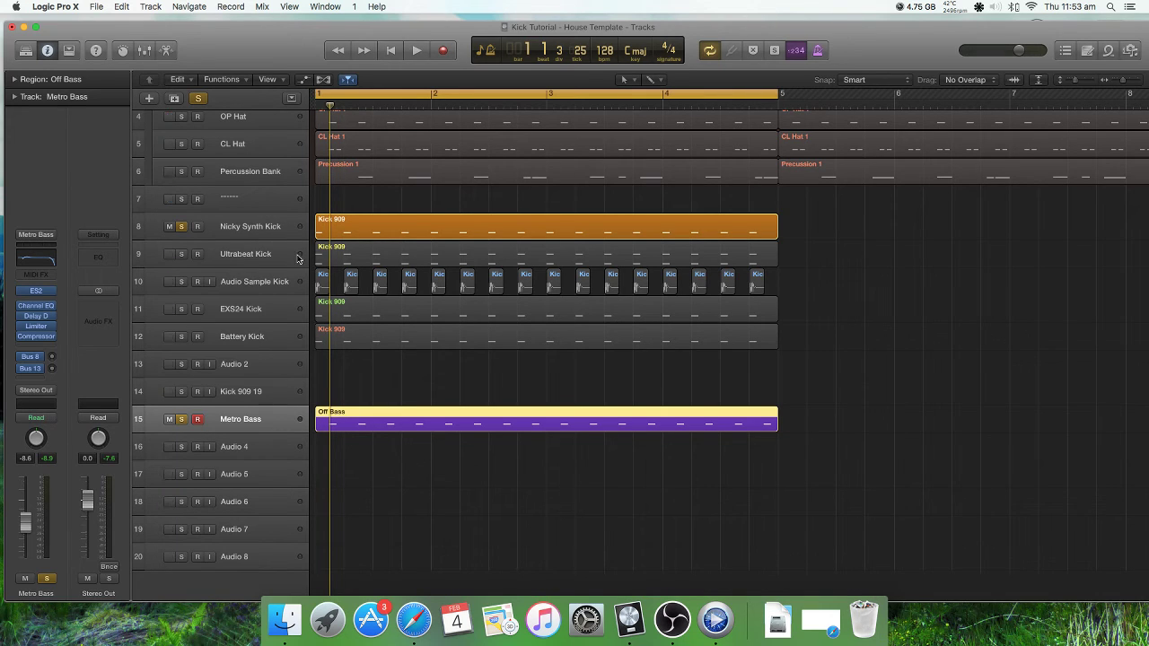
Step: Audition the Metro Bass with the Nicky Synth Kick, and switch the soloed kick to the Ultrabeat Kick during playback
click(276, 229)
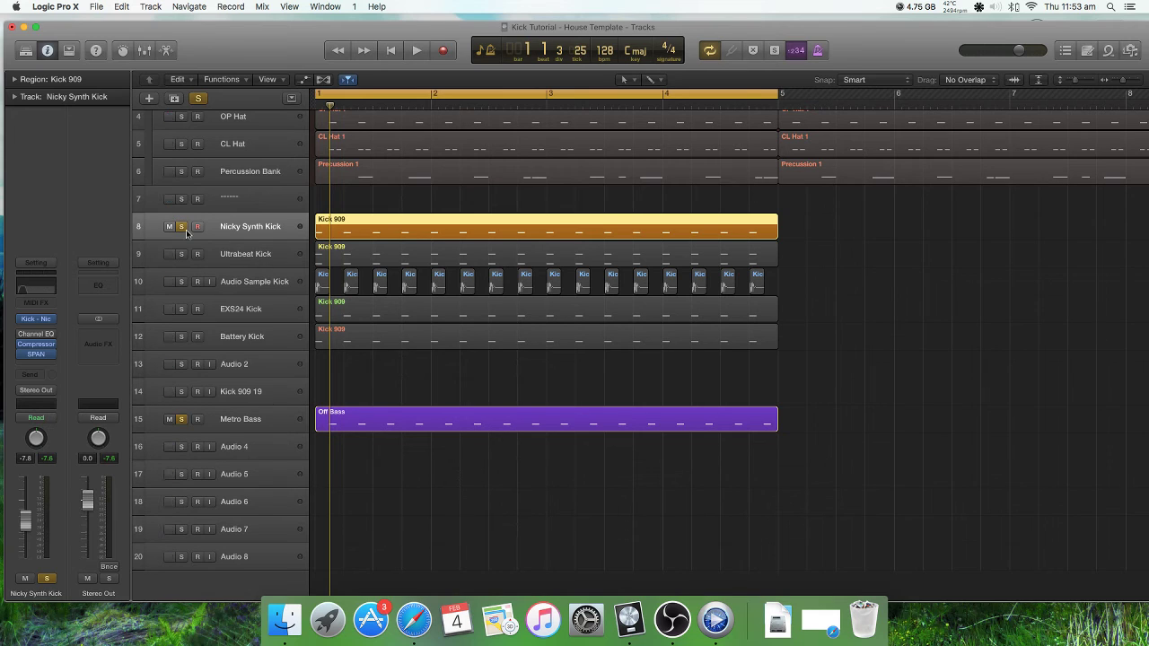
key(space)
key(space)
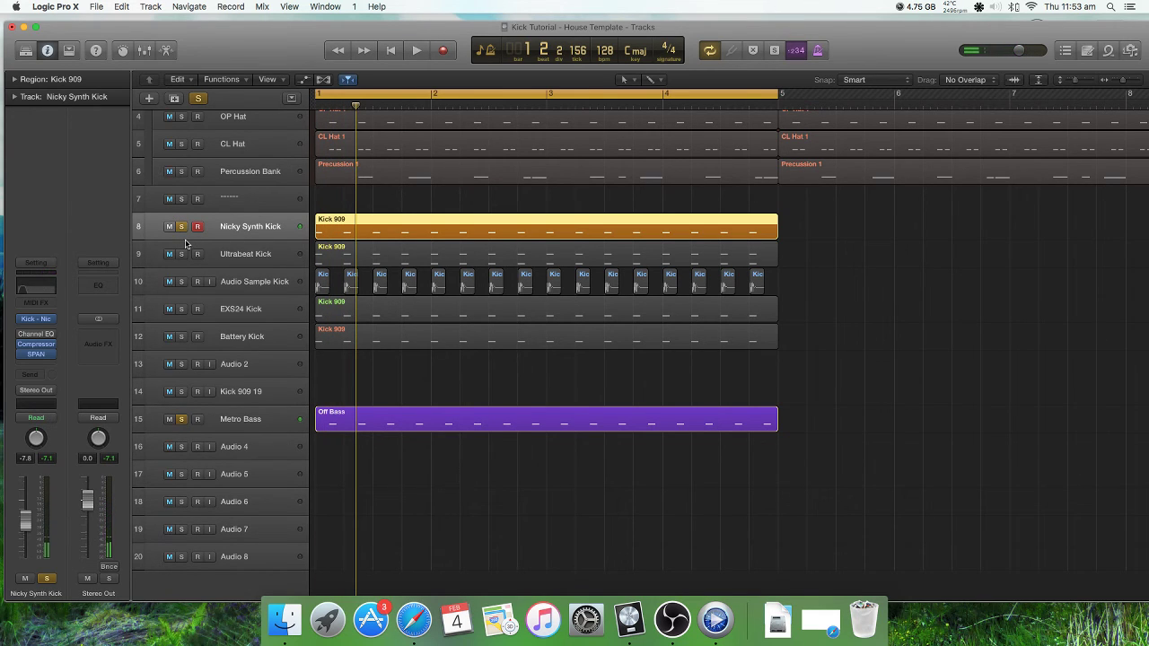
key(space)
click(182, 255)
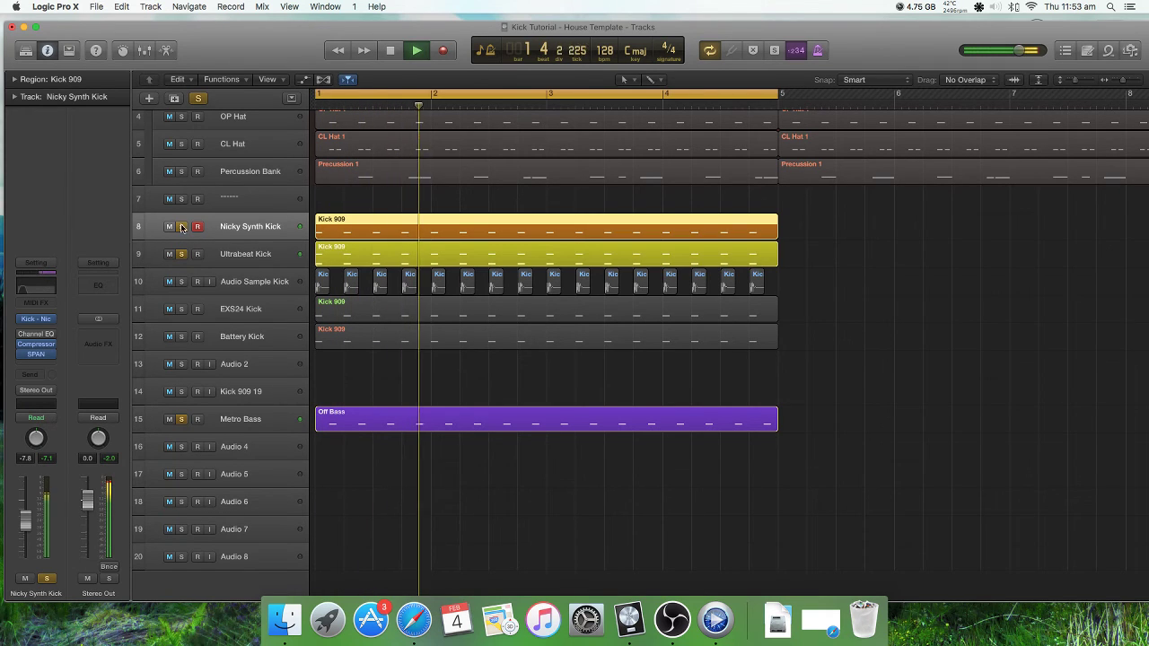
click(182, 228)
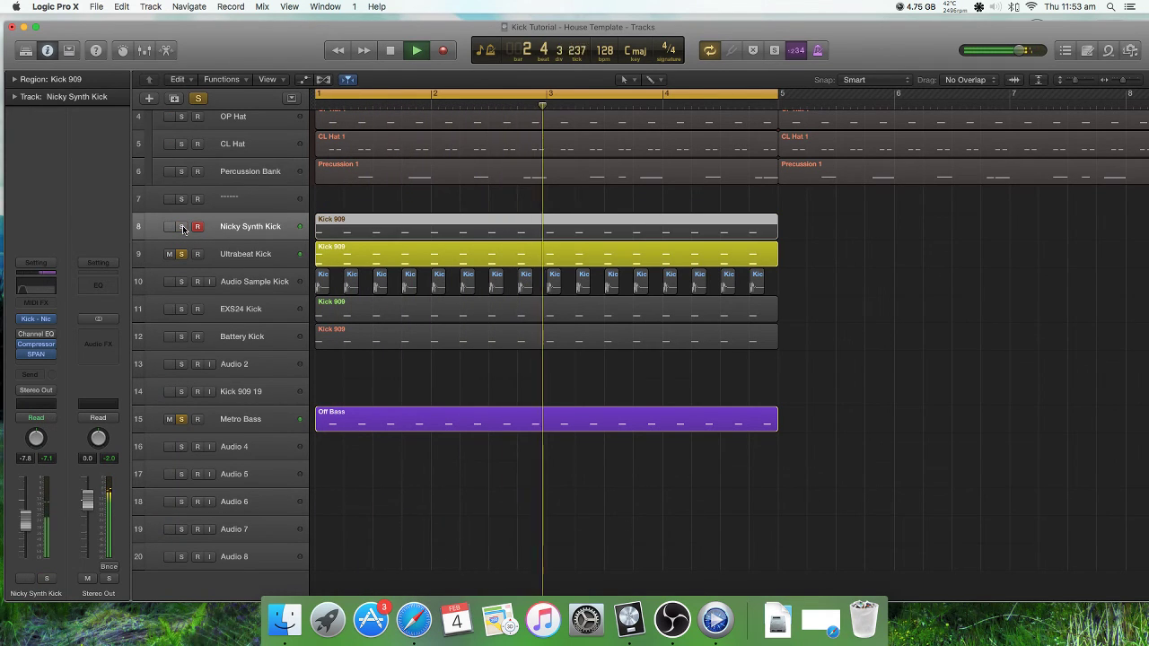
click(183, 228)
click(182, 228)
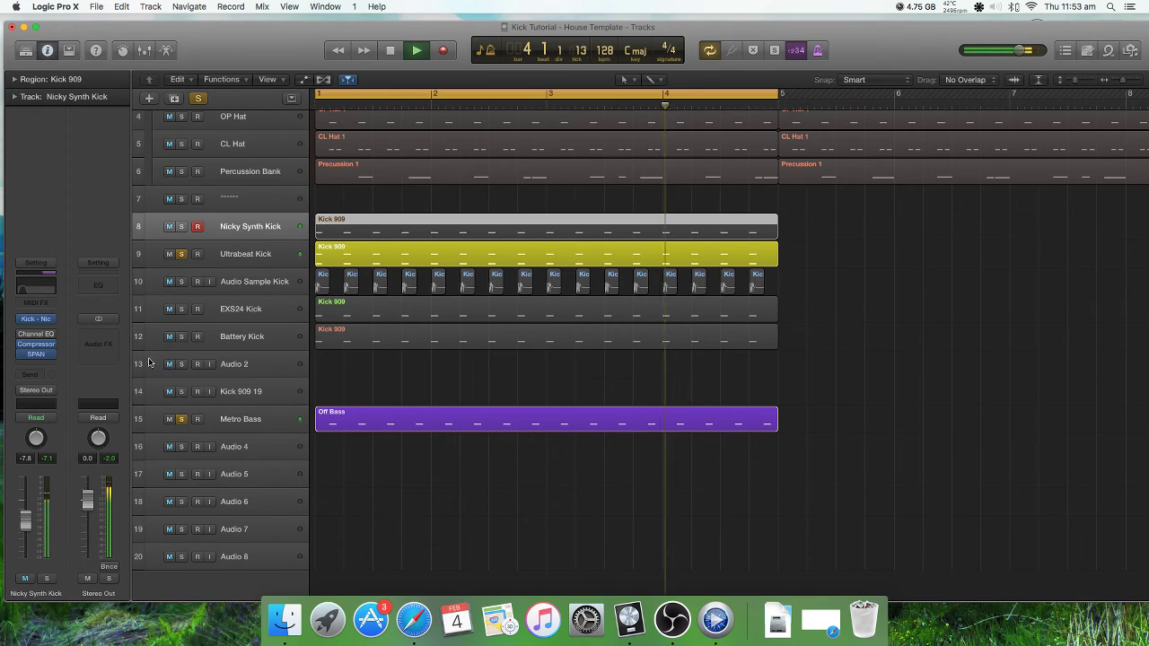
Step: Switch the soloed kick from the Ultrabeat Kick to the Battery Kick and select the Battery Kick track
click(183, 337)
click(182, 255)
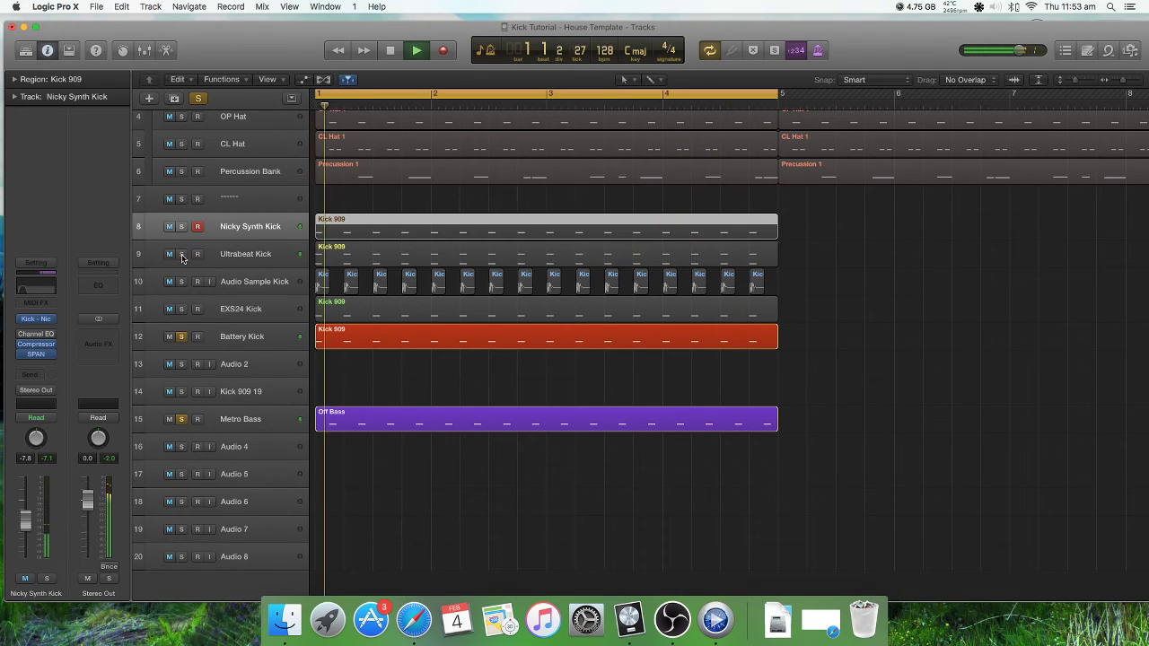
click(242, 337)
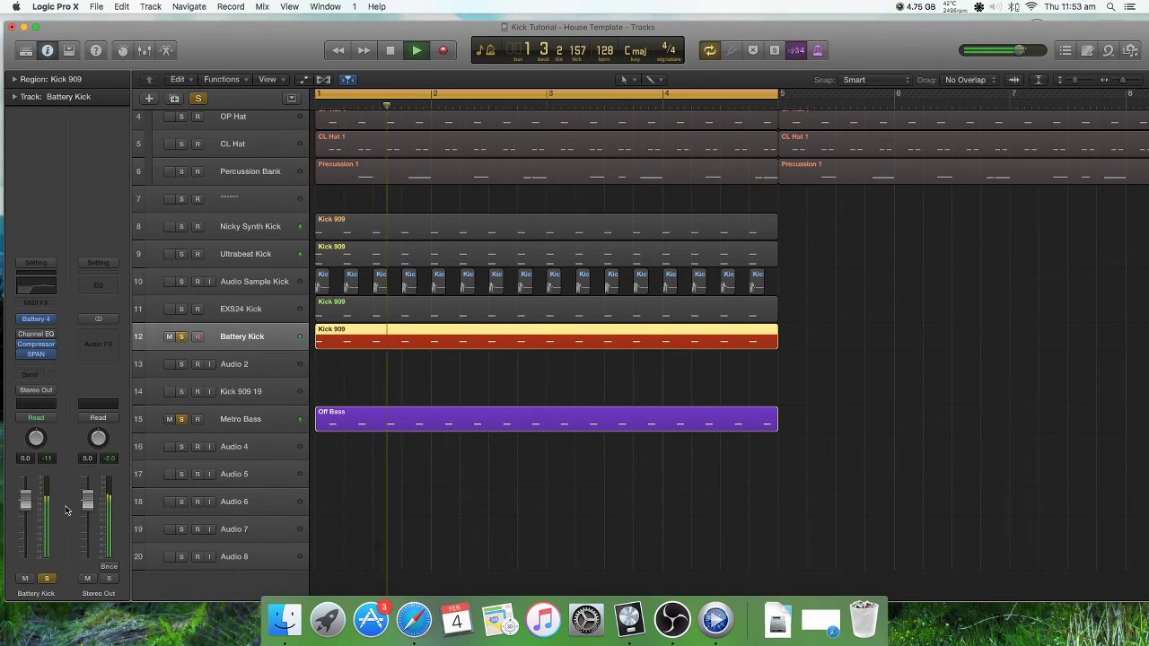
Step: Replace the soloed Battery Kick with the EXS24 Kick against the Metro Bass and select the EXS24 Kick track
click(181, 308)
click(182, 337)
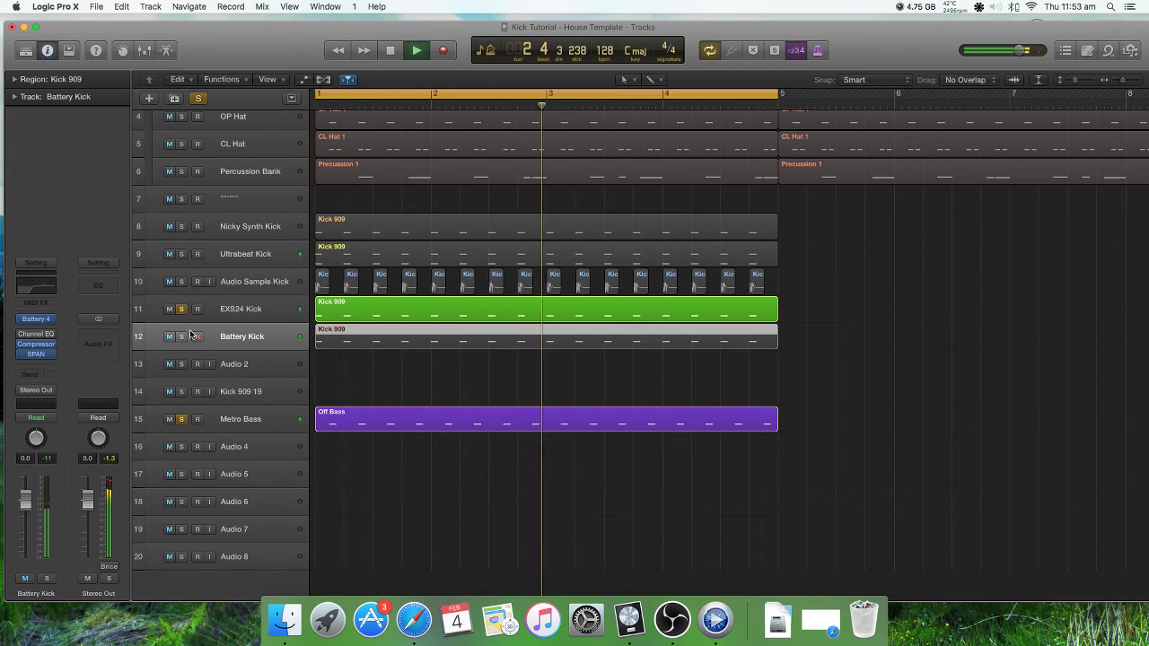
click(181, 254)
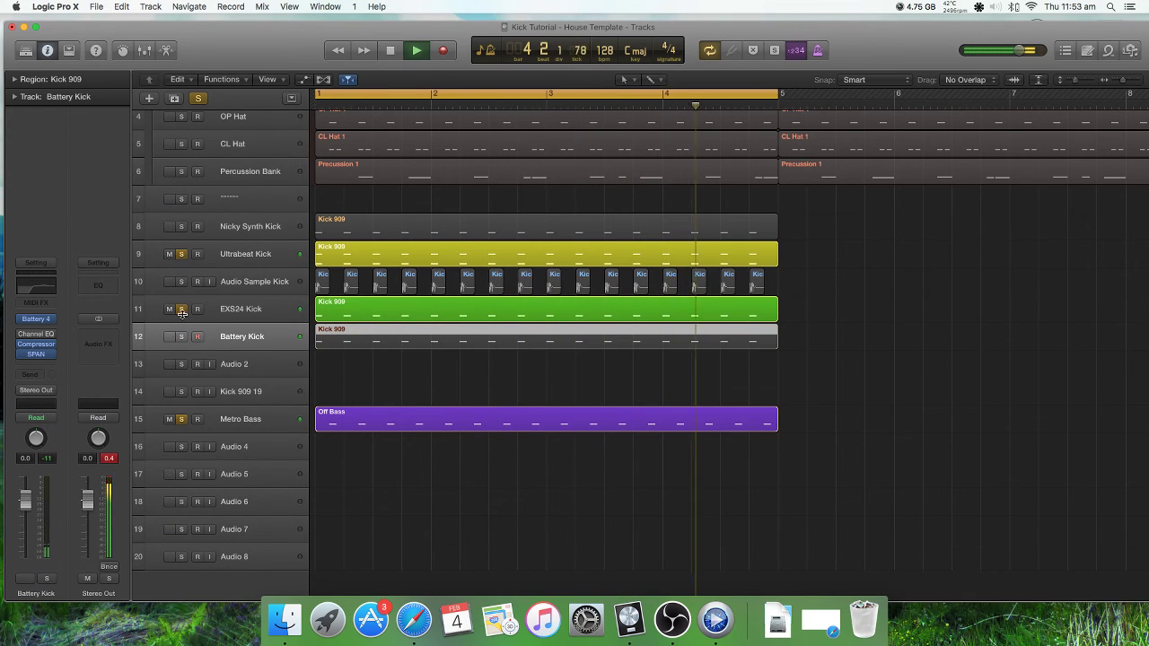
click(181, 255)
click(208, 308)
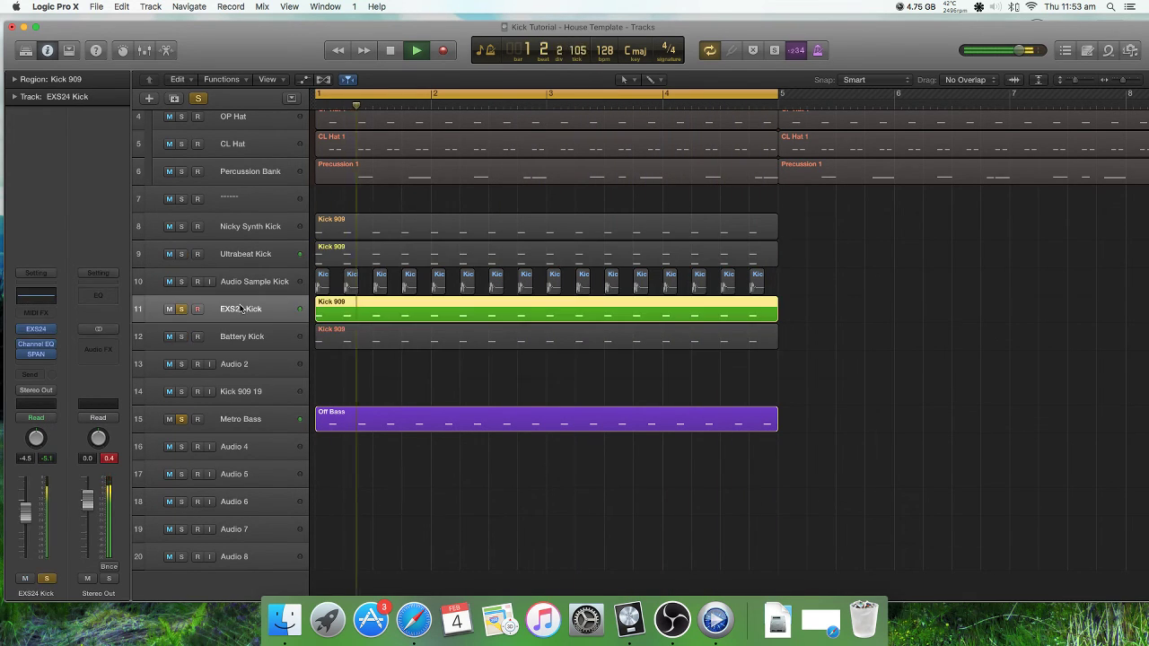
Step: Return the solo from the EXS24 Kick to the Nicky Synth Kick, select its track, and stop playback
click(181, 308)
click(181, 226)
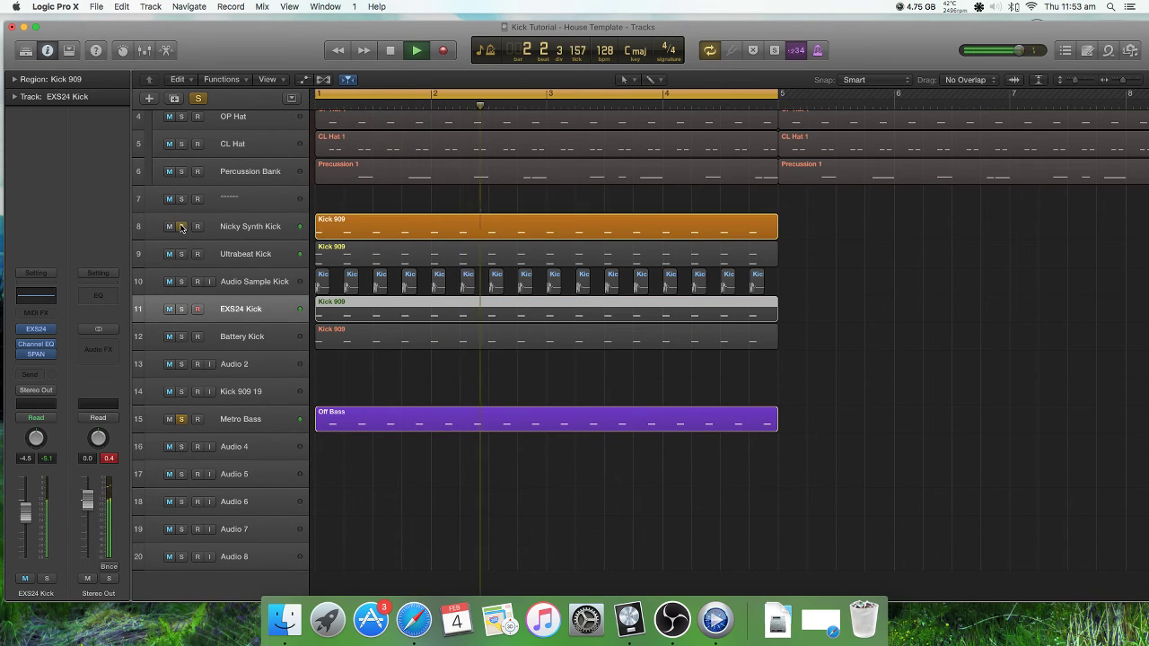
click(265, 228)
key(space)
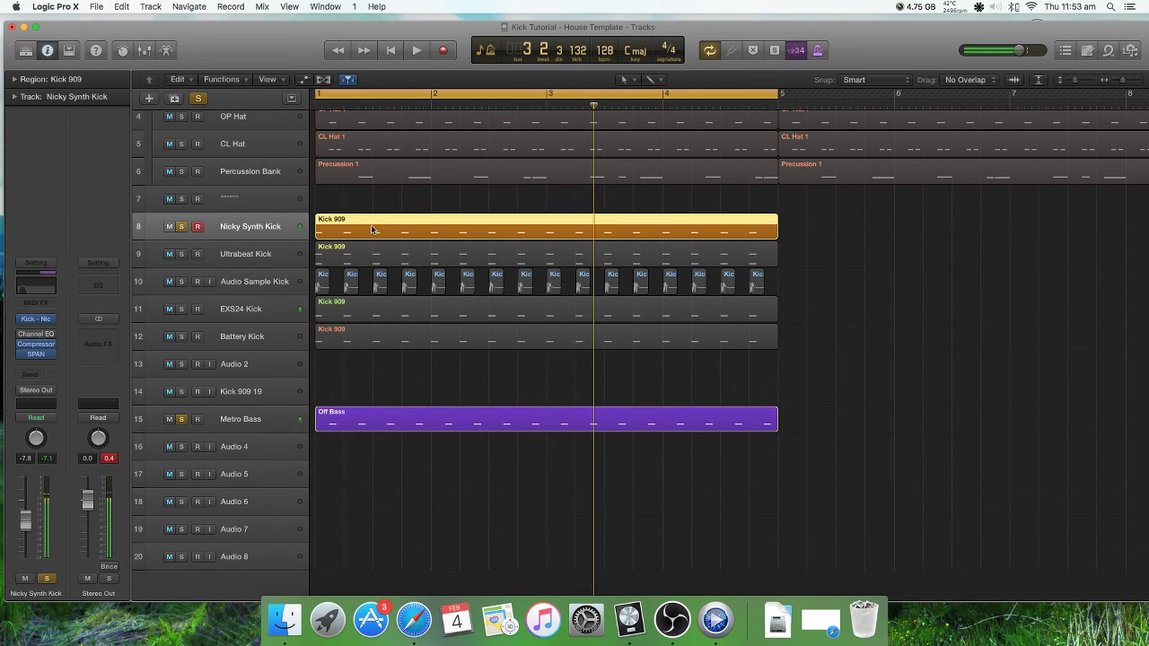
Step: Open the Nicky Synth Kick's region and synth, raise its second pitch node to D5 (587 Hz) and the last two to D2 (73 Hz), and audition it
double_click(375, 222)
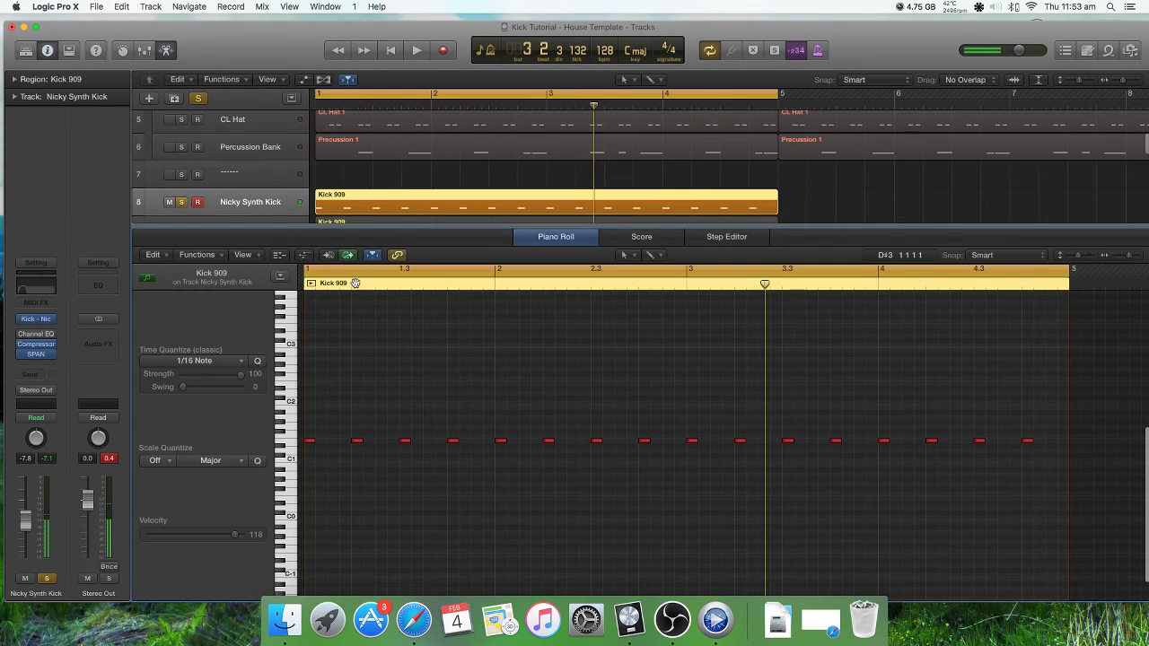
click(39, 319)
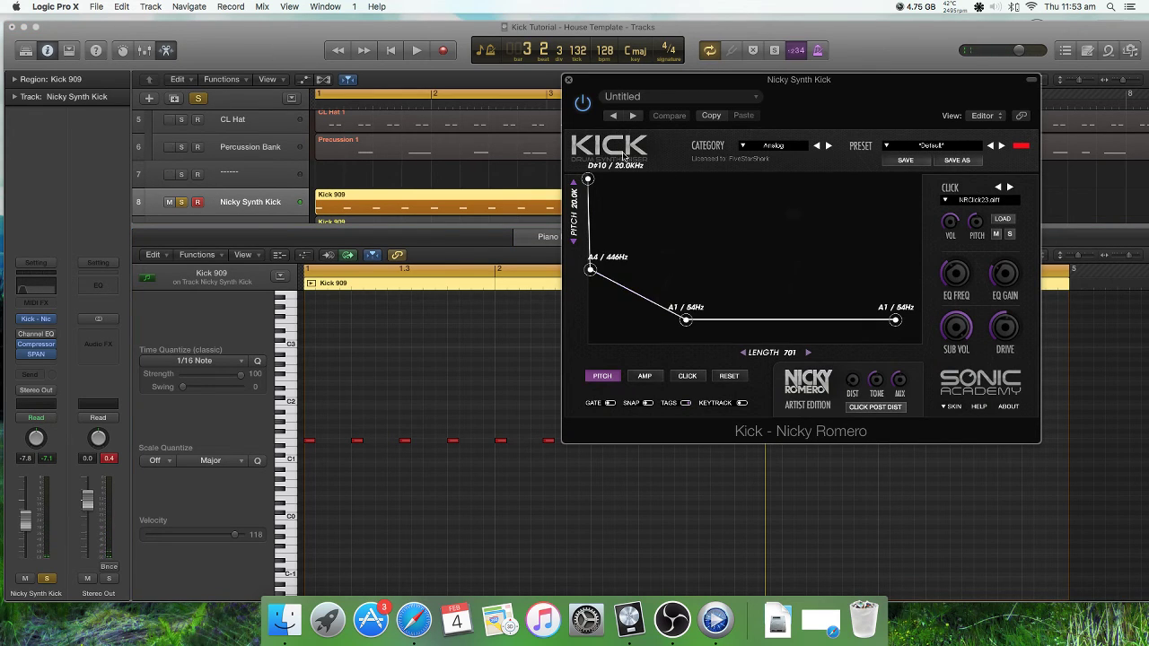
drag(590, 270, 588, 264)
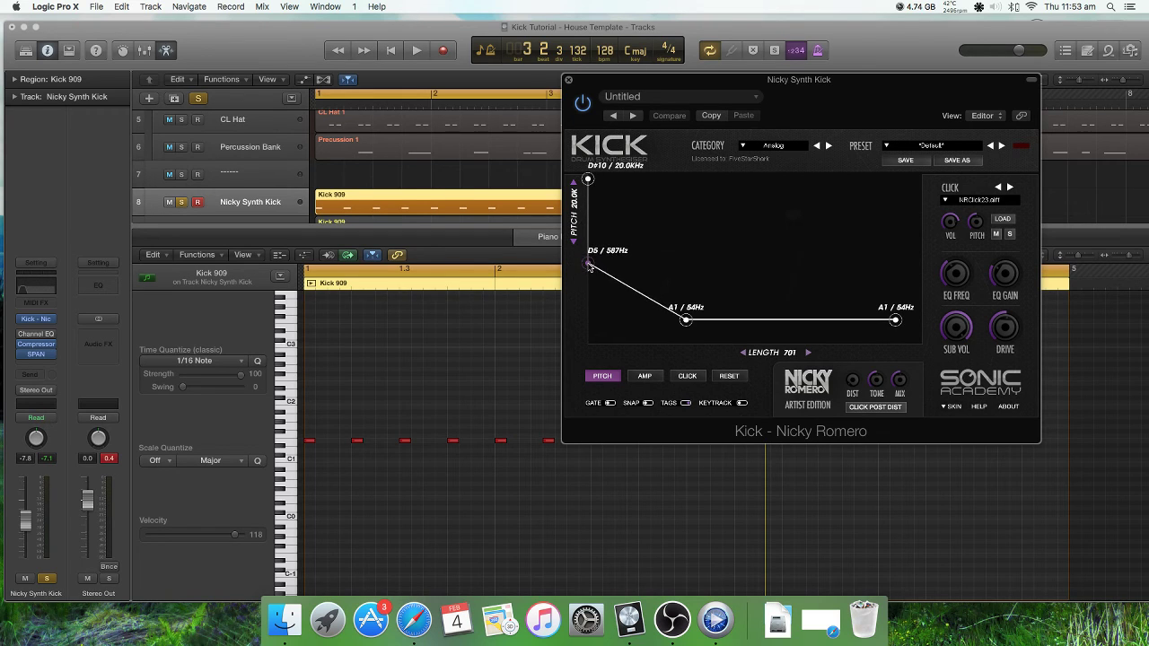
drag(686, 320, 686, 312)
drag(900, 327, 897, 319)
key(space)
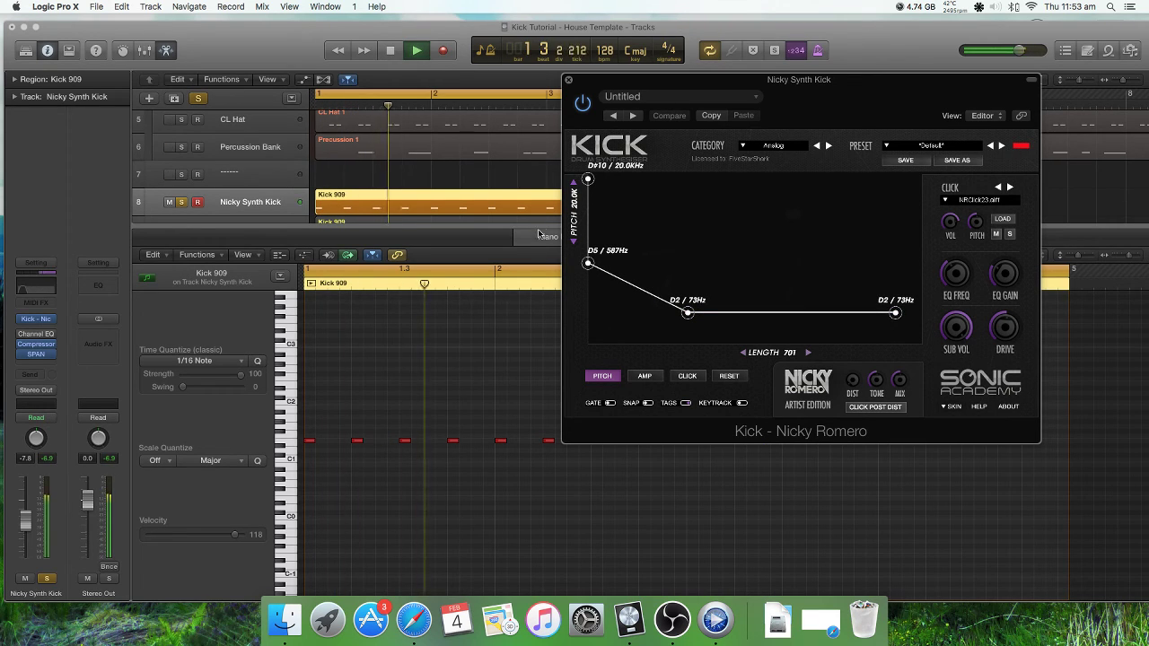
key(space)
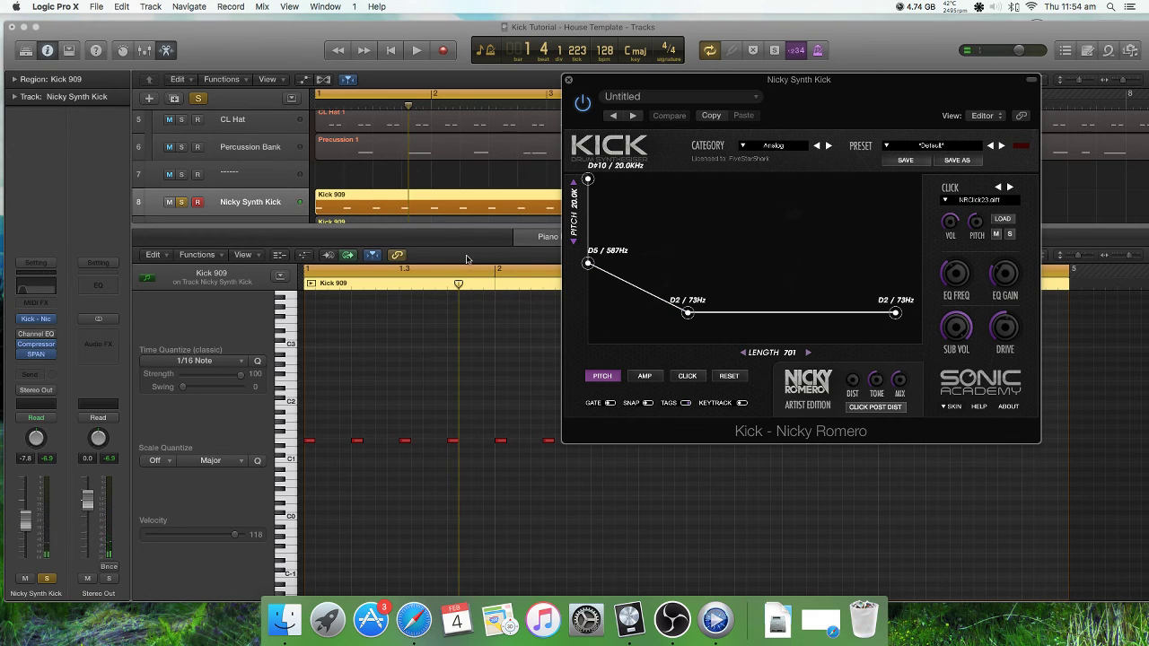
key(space)
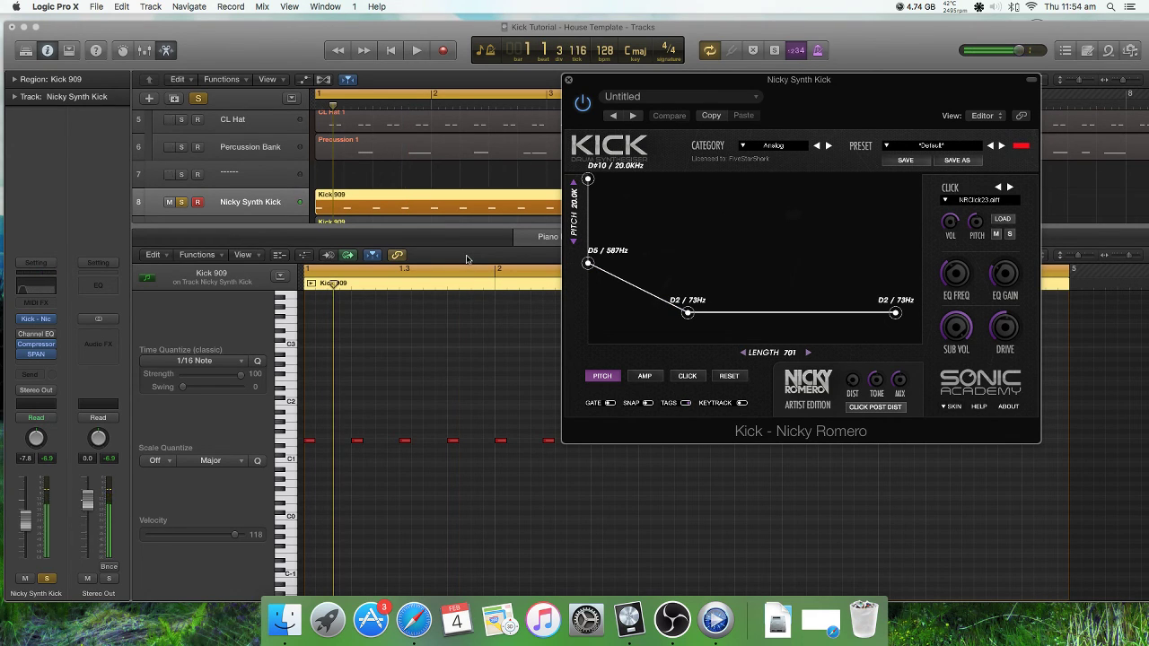
key(space)
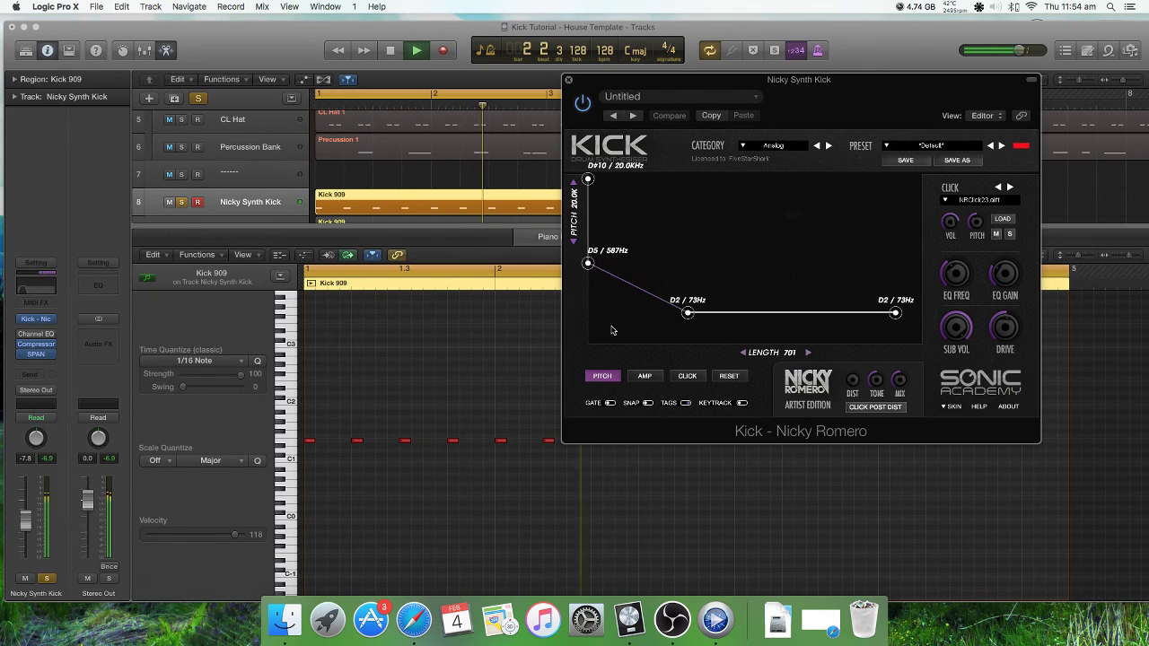
key(space)
Step: Lower the kick's second pitch node to C5 (518 Hz) and the last two nodes to C2 (66 Hz), and play it with the bass
drag(587, 263, 589, 267)
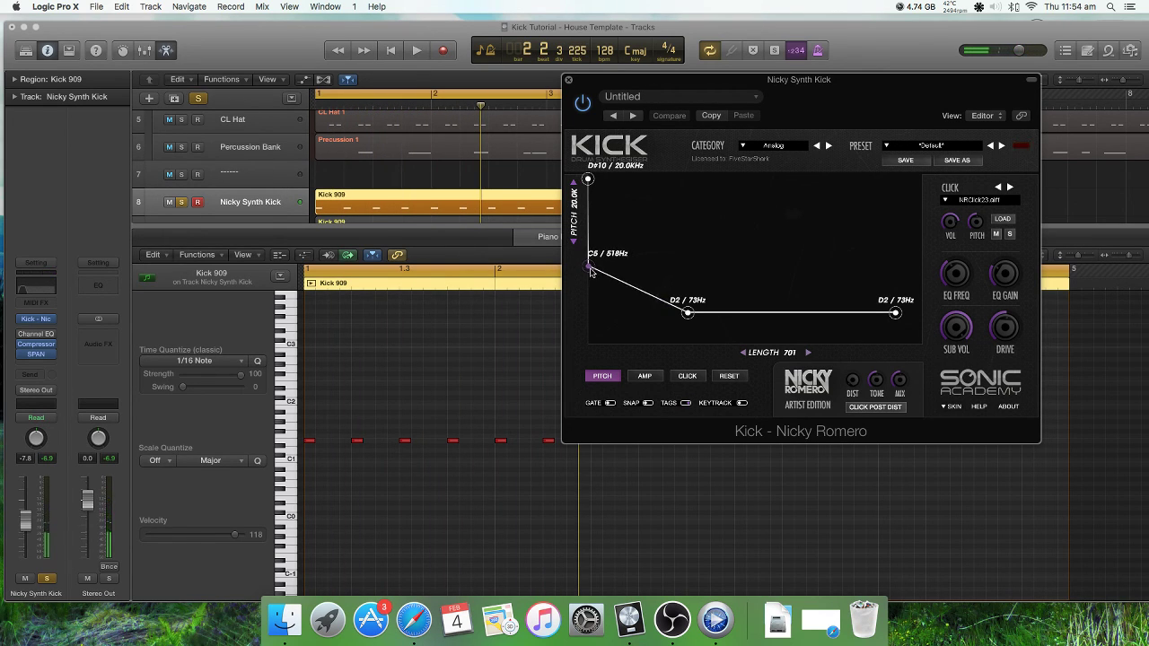
drag(689, 314, 689, 318)
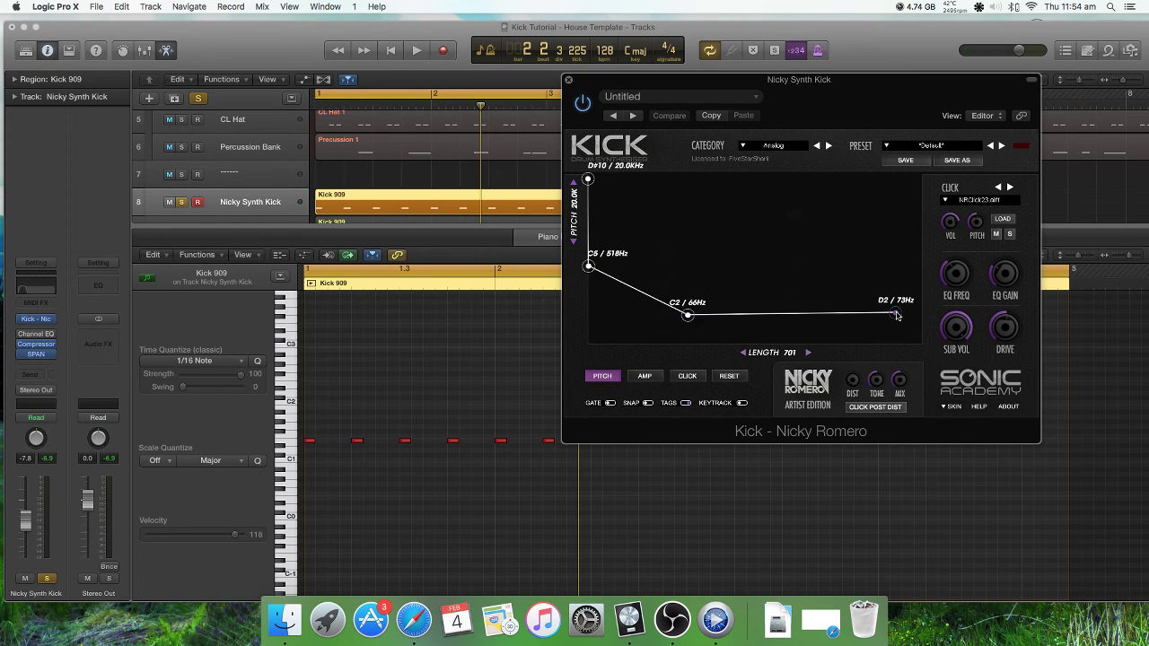
drag(895, 313, 897, 319)
key(space)
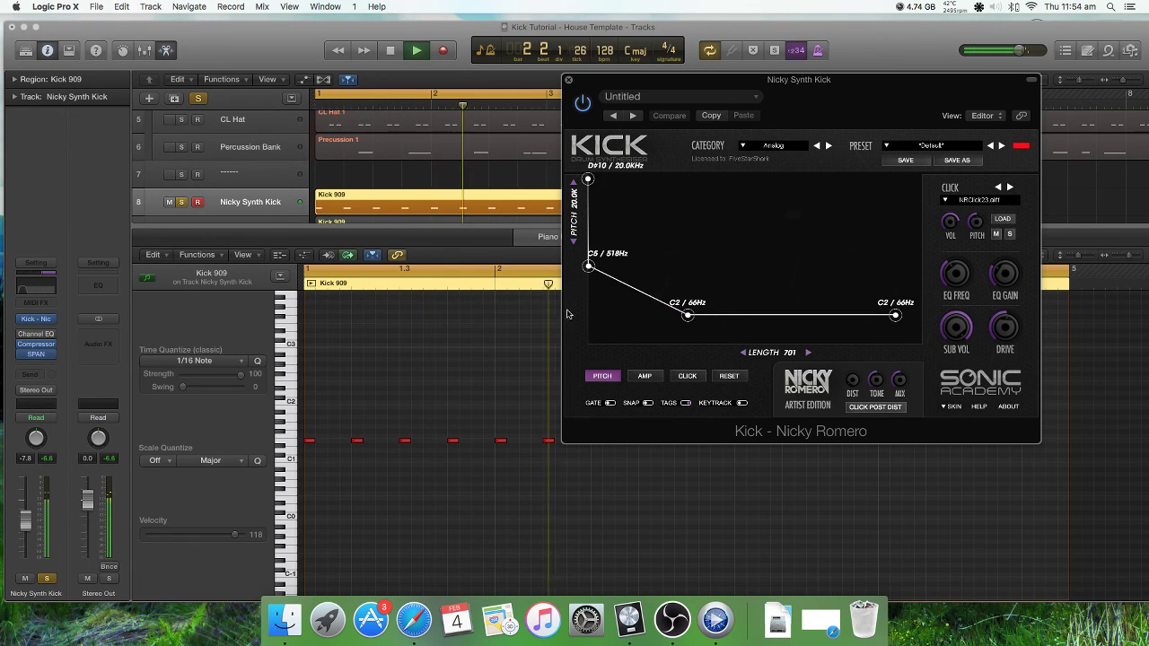
Step: Set the kick's second pitch node to A4 (434 Hz) and the last two nodes to A1 (54 Hz), and audition it with the bass
drag(591, 273, 594, 278)
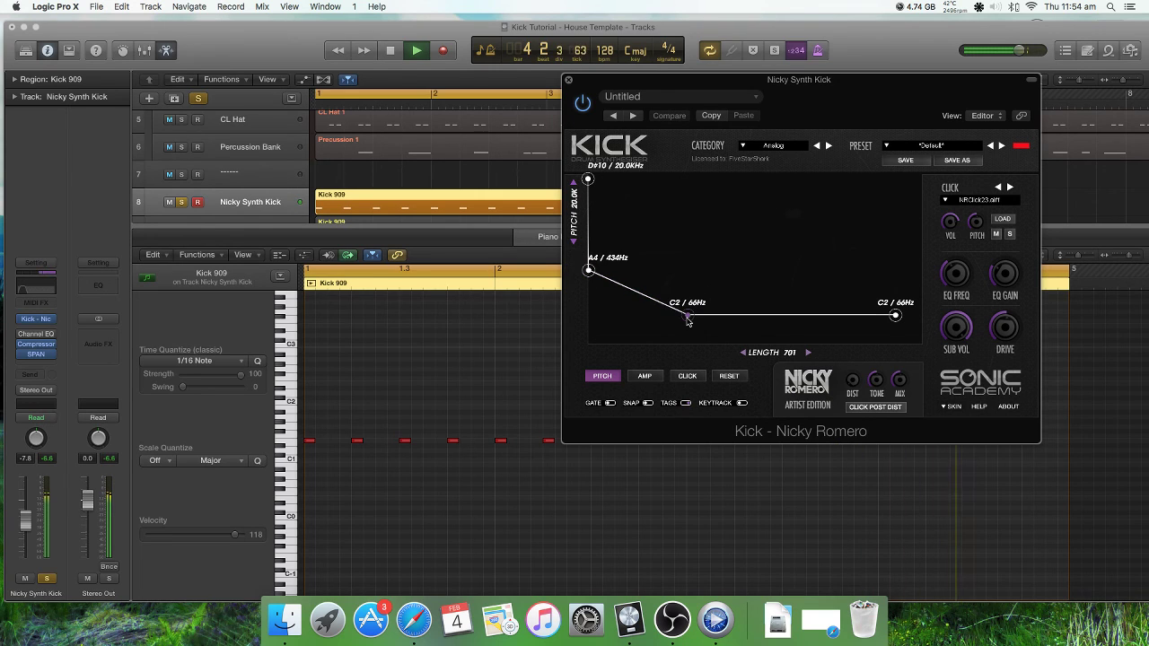
drag(688, 316, 686, 323)
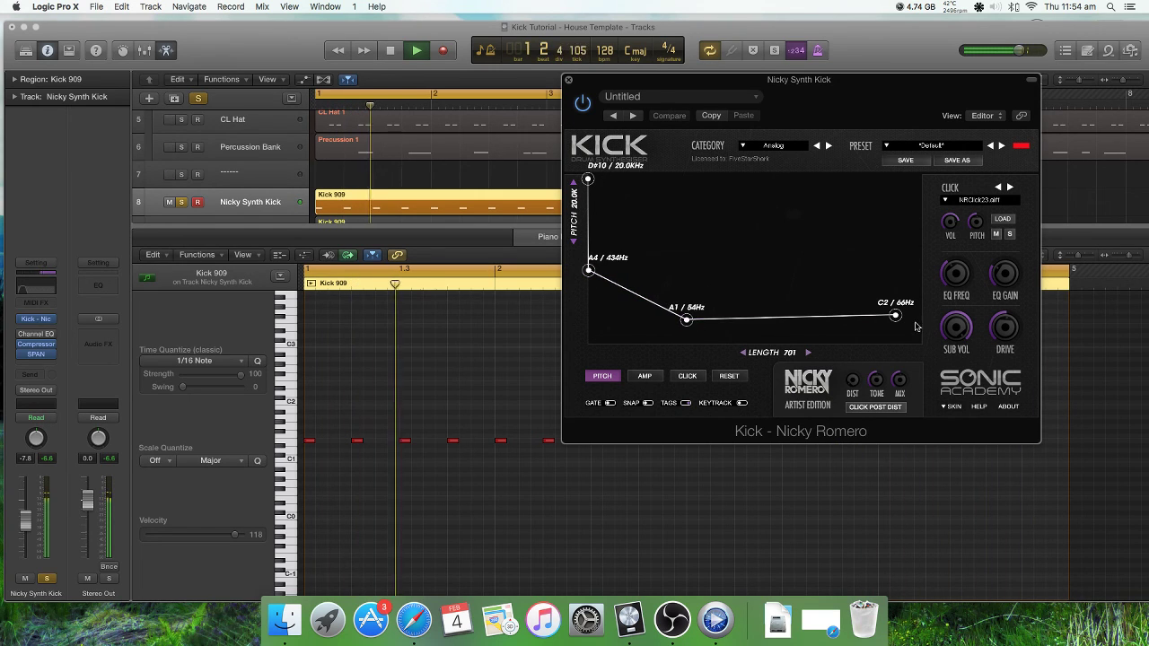
drag(895, 316, 895, 325)
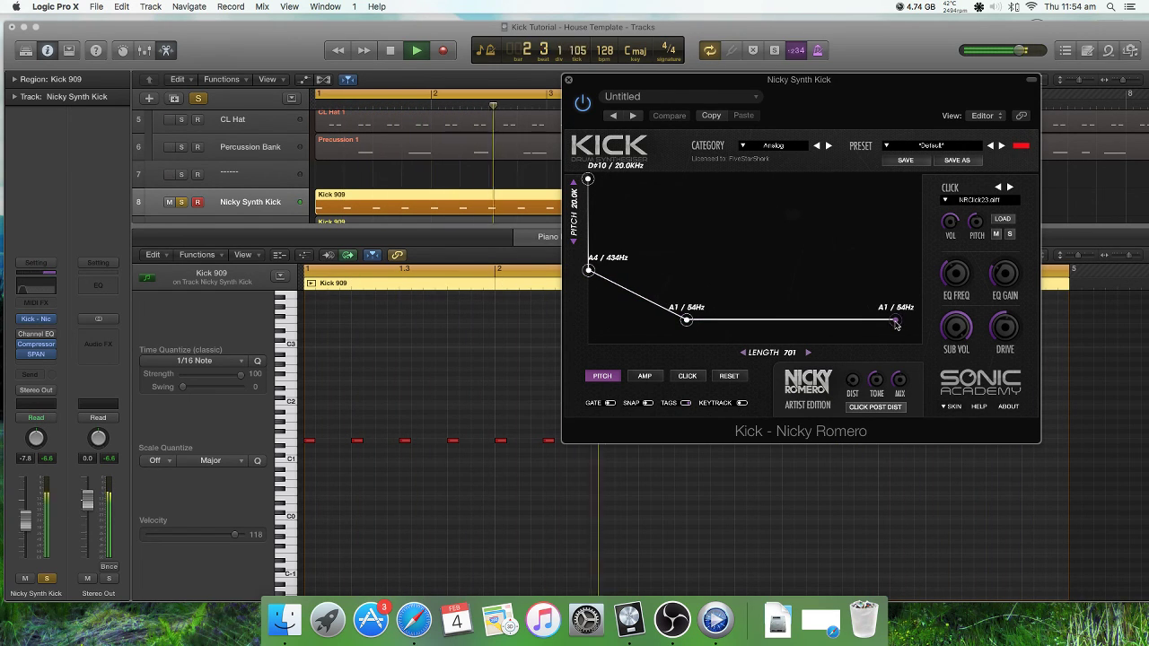
key(space)
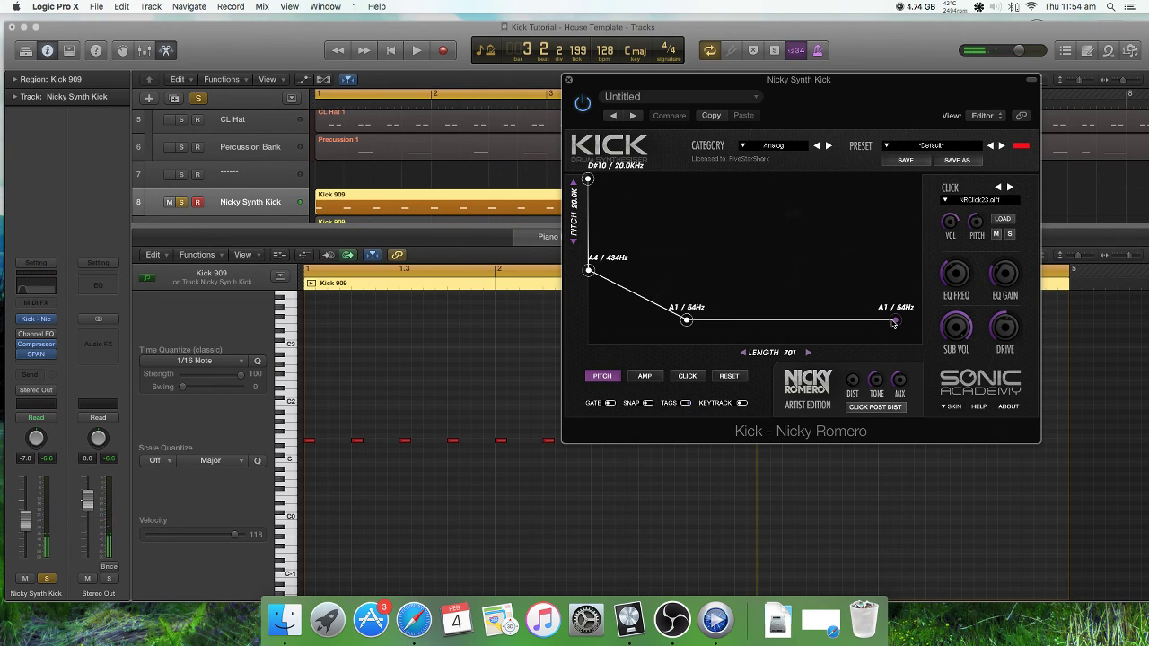
key(space)
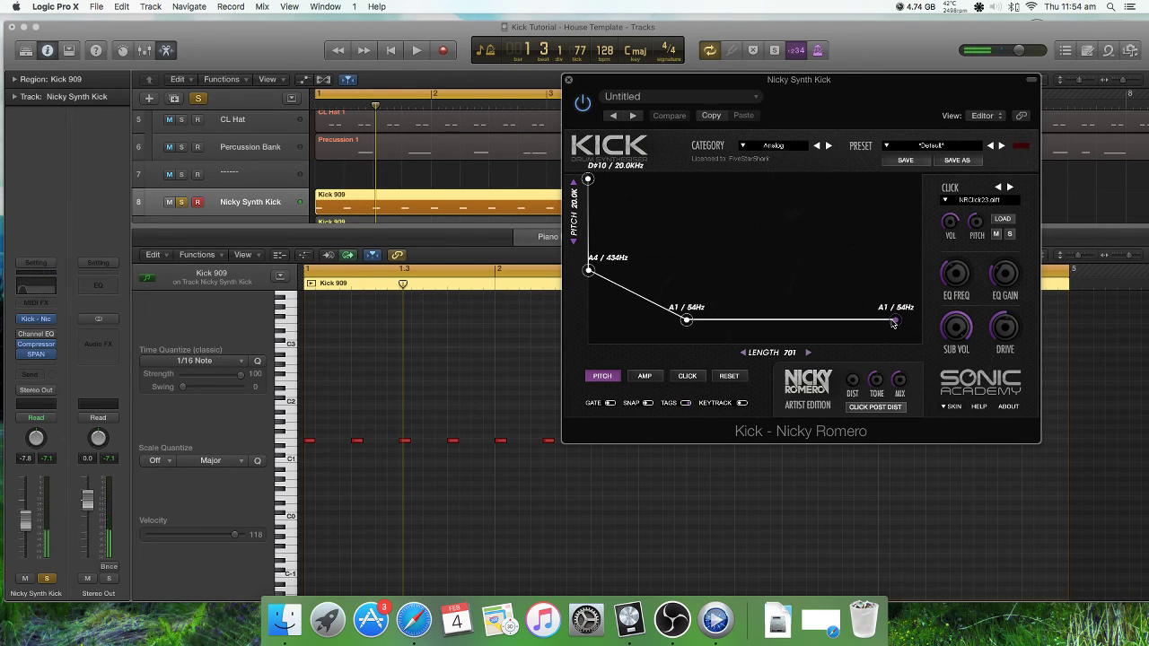
key(space)
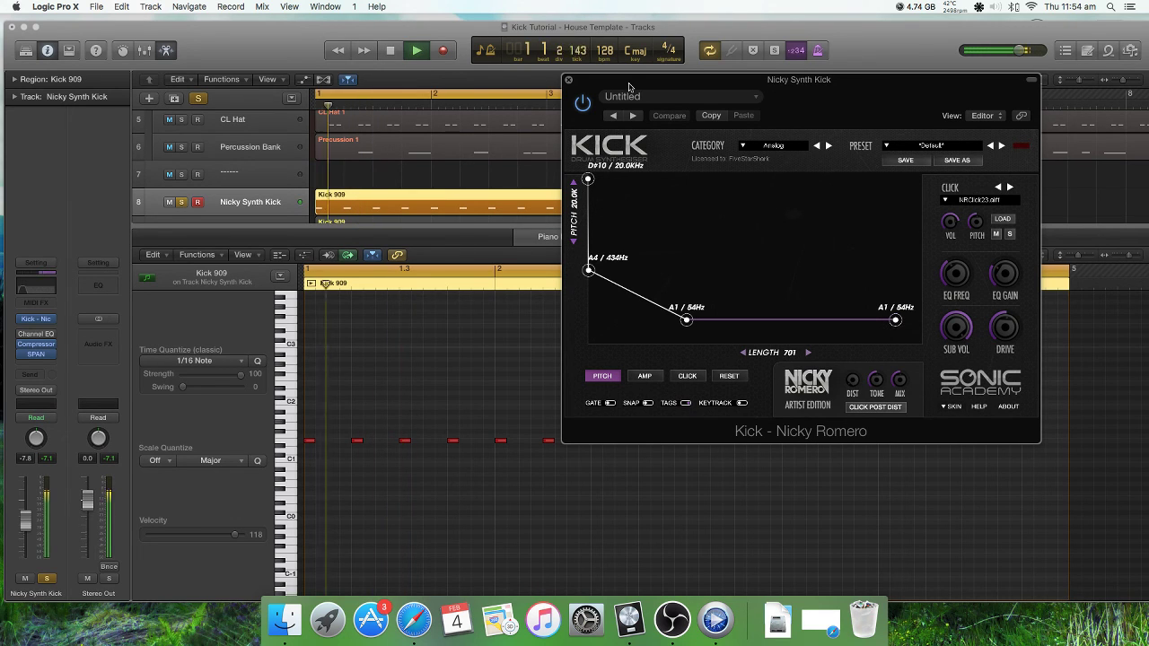
key(space)
Step: Close the kick synth and Piano Roll, clear the track solos, and select the Ultrabeat Kick track
click(570, 81)
click(167, 52)
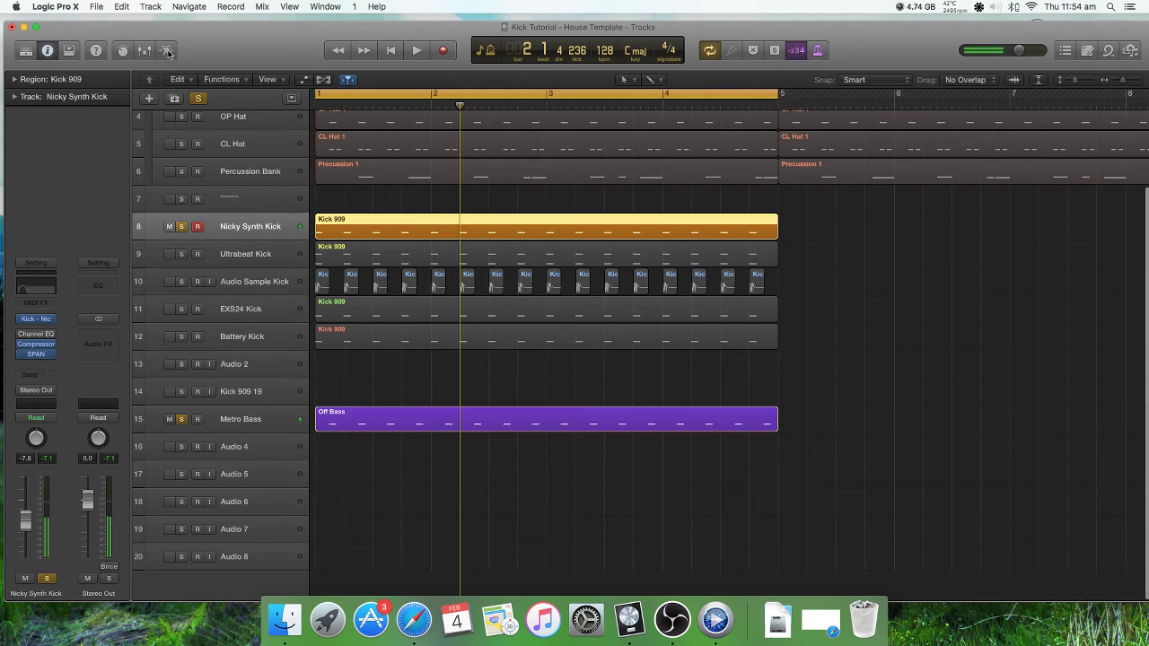
click(180, 230)
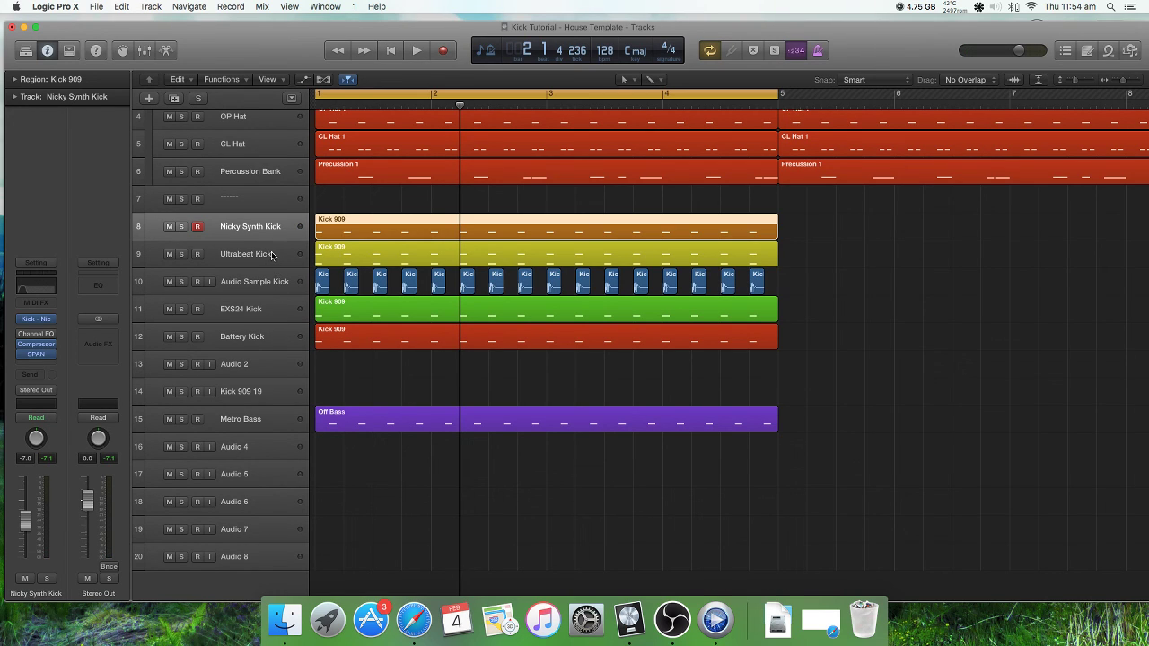
click(273, 257)
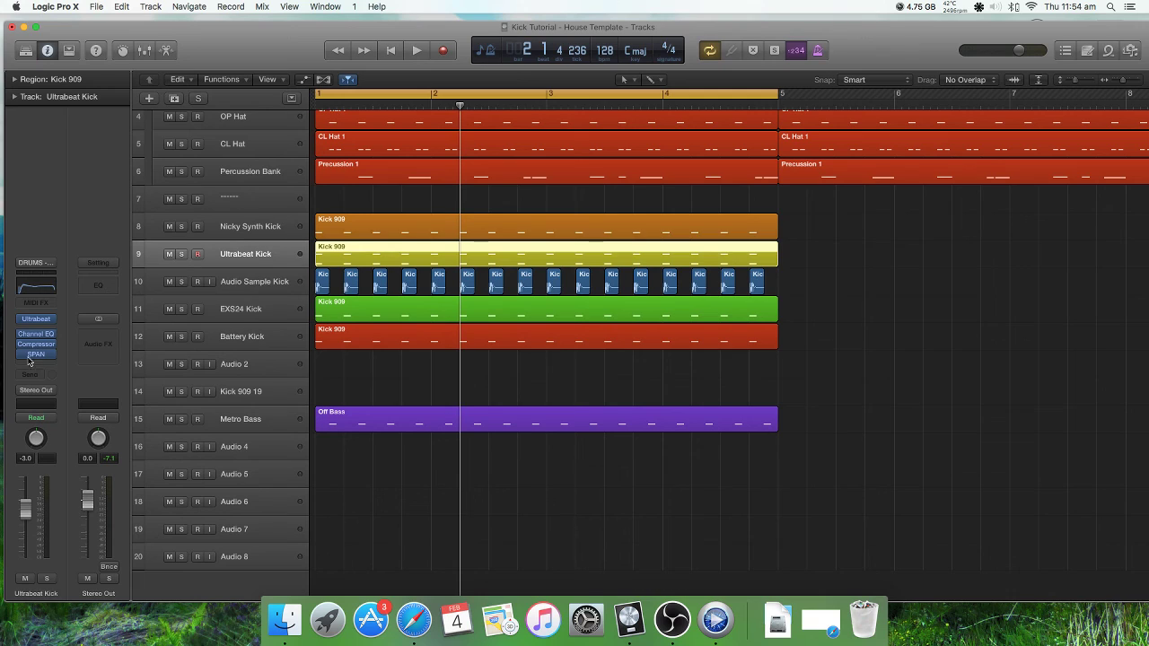